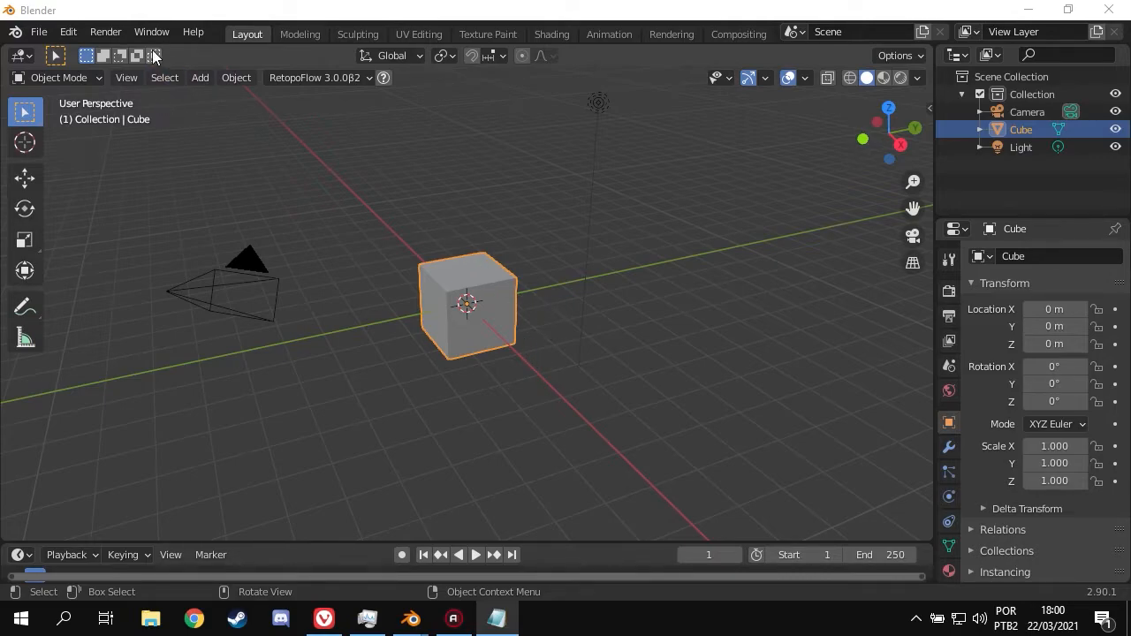
- Search the add-ons in the preferences for "wrangle"
click(70, 32)
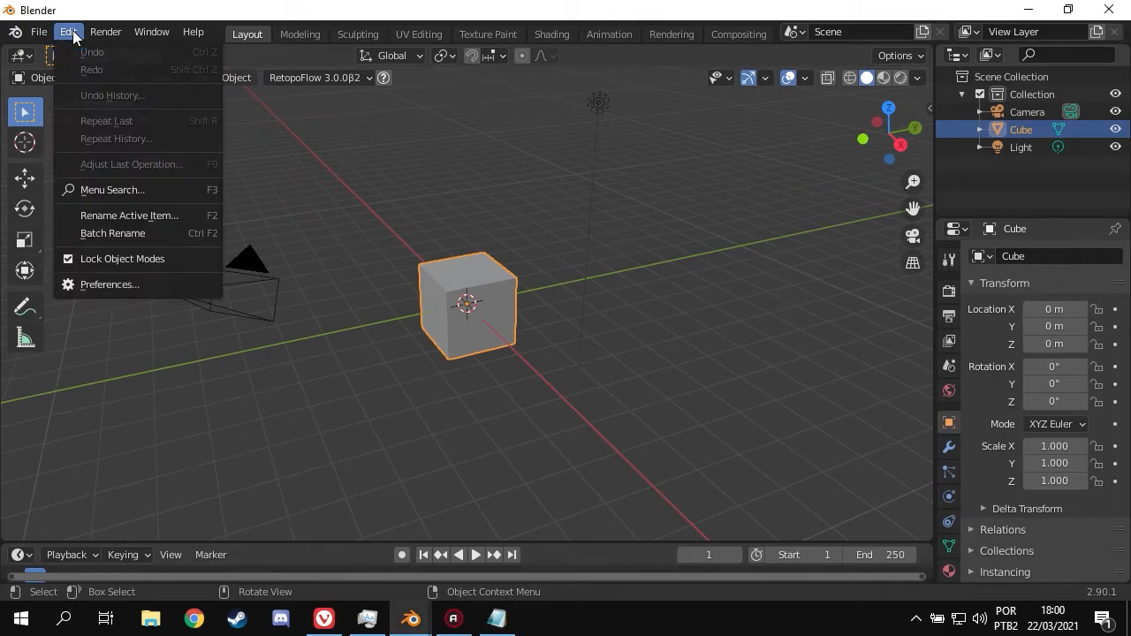
click(110, 285)
click(478, 84)
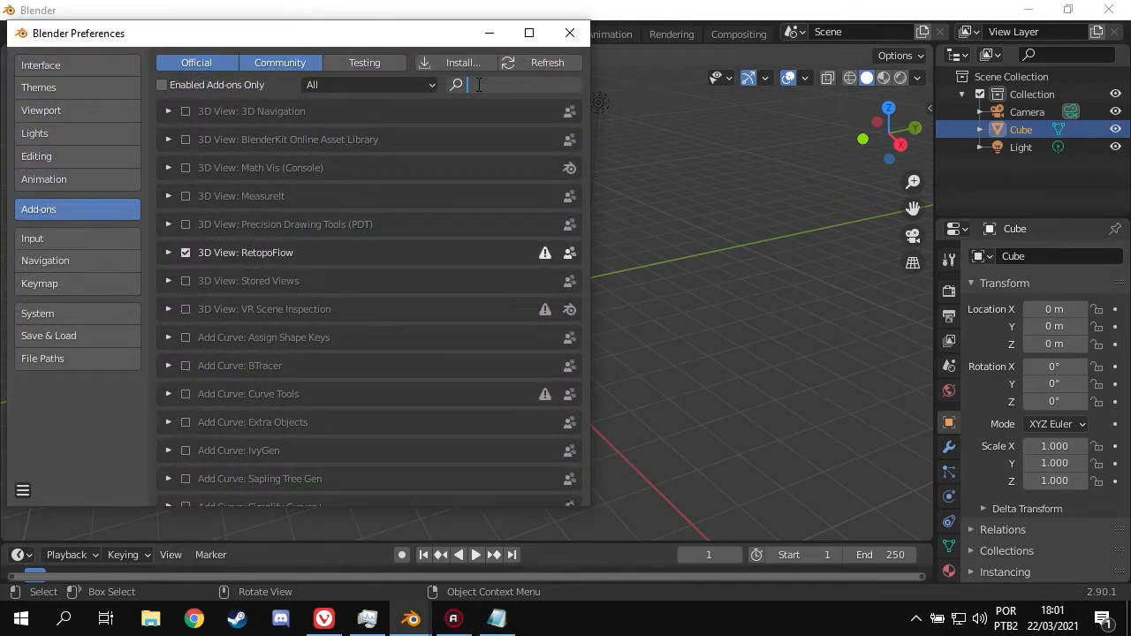
text(wrangle)
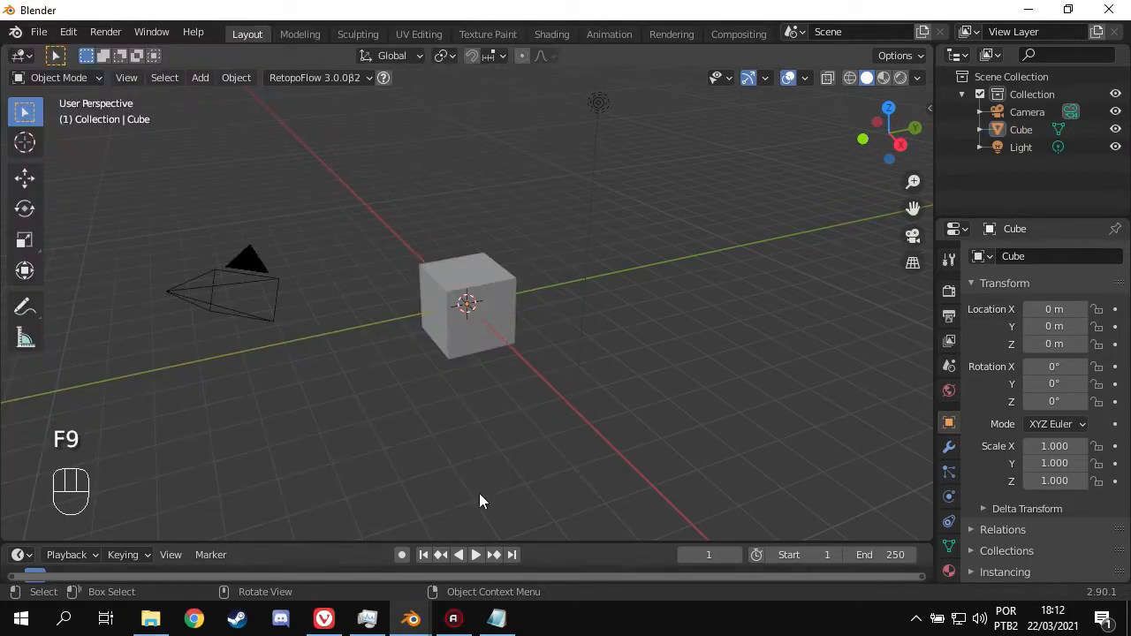
- Join the timeline area into the 3D viewport and delete the default cube
right_click(516, 543)
click(516, 543)
click(486, 301)
key(x)
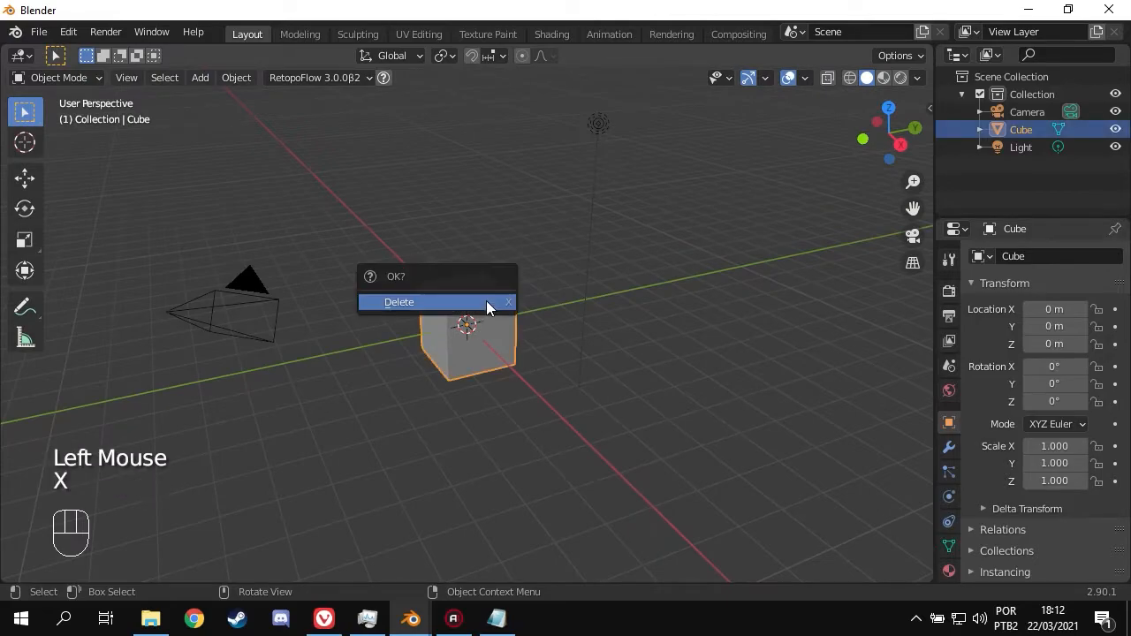
click(486, 302)
- Add a UV sphere and raise it along Z to about 1.48 m
key(shift+a)
mouse_move(477, 240)
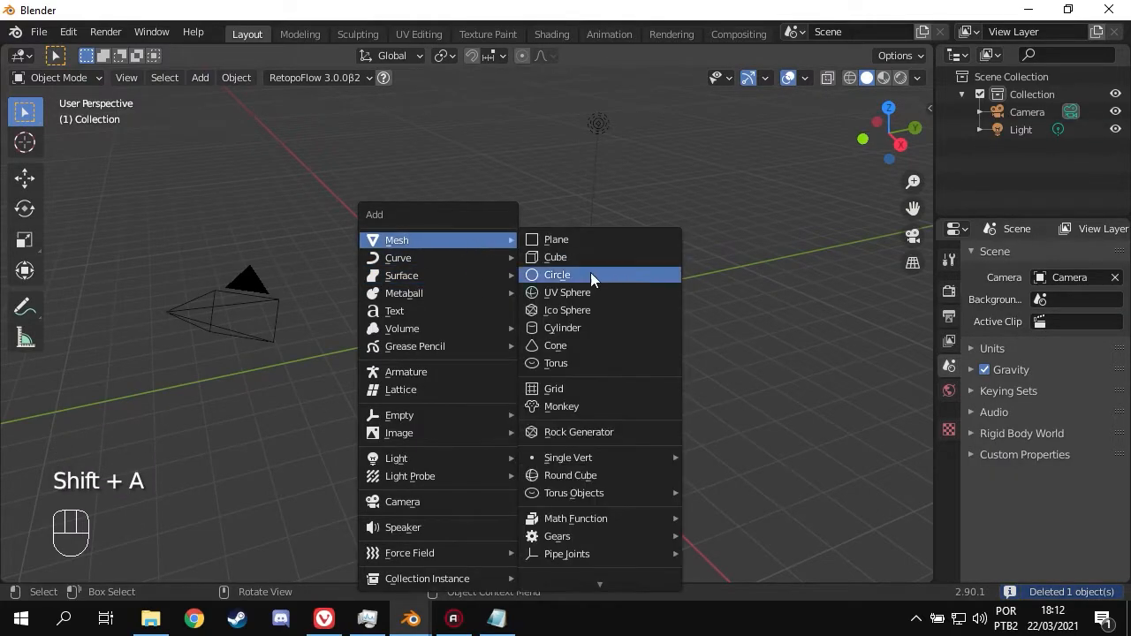
click(567, 293)
key(g)
click(492, 288)
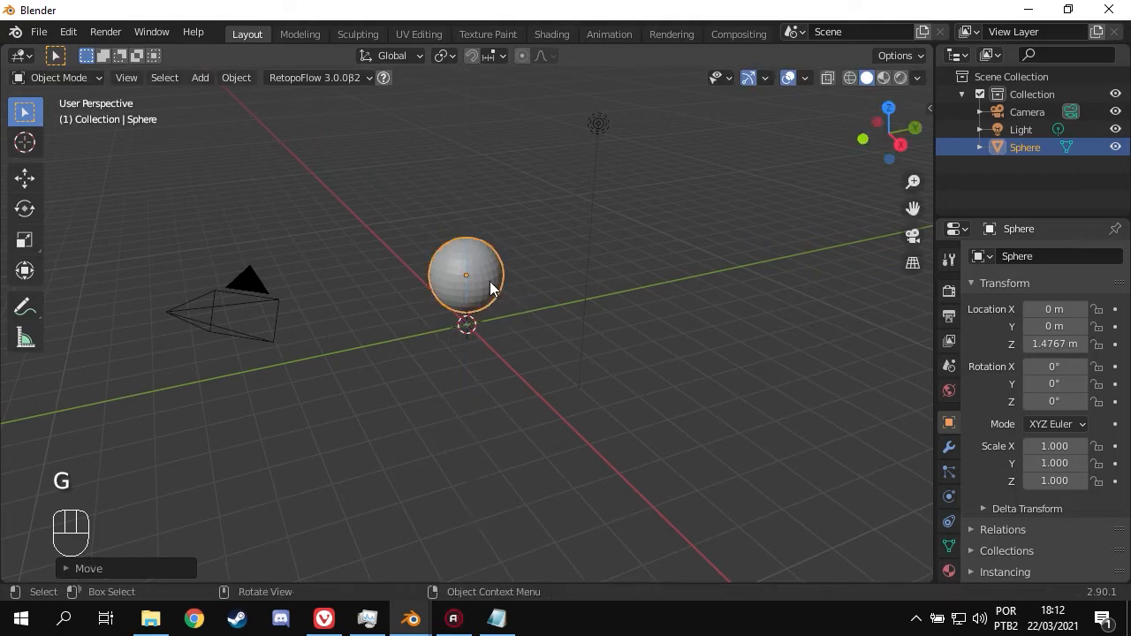
- Shade the sphere smooth
right_click(493, 288)
click(479, 287)
scroll(468, 318, up, 4)
scroll(530, 301, down, 2)
scroll(563, 281, up, 2)
scroll(562, 281, up, 2)
shift+middle_drag(566, 292, 566, 389)
shift+middle_drag(566, 398, 583, 380)
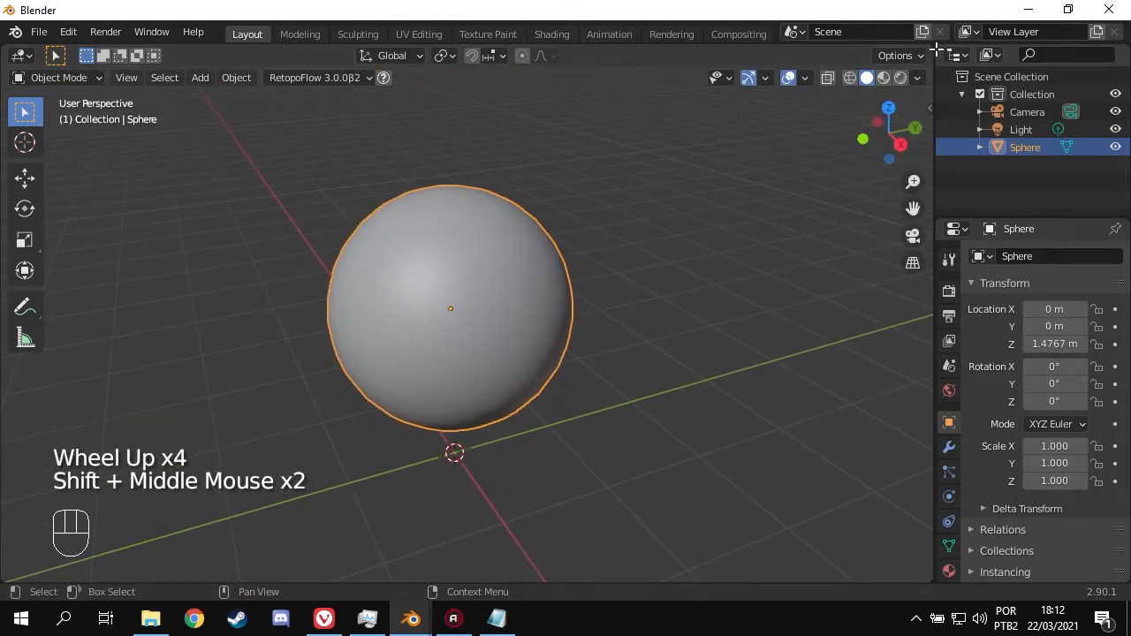
- Widen the outliner and properties areas to about half the window and extend the outliner area far down over the properties
drag(935, 66, 465, 166)
scroll(215, 330, up, 3)
scroll(216, 331, down, 1)
scroll(216, 331, up, 1)
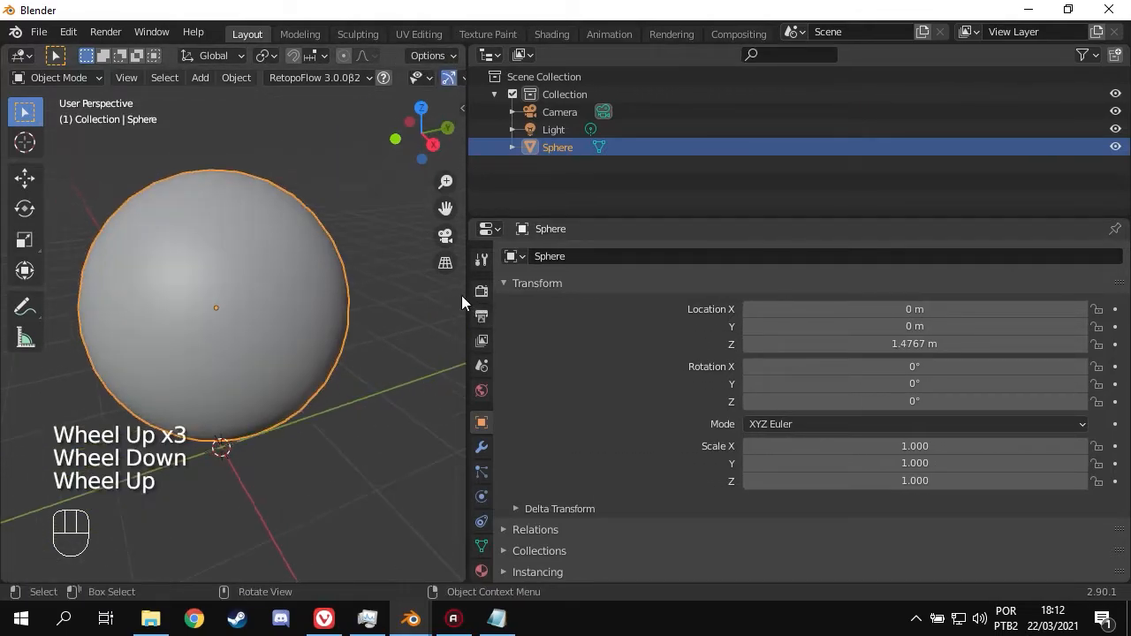
drag(462, 303, 518, 301)
drag(586, 220, 575, 434)
- Create a new material for the sphere in the material properties
scroll(586, 508, down, 20)
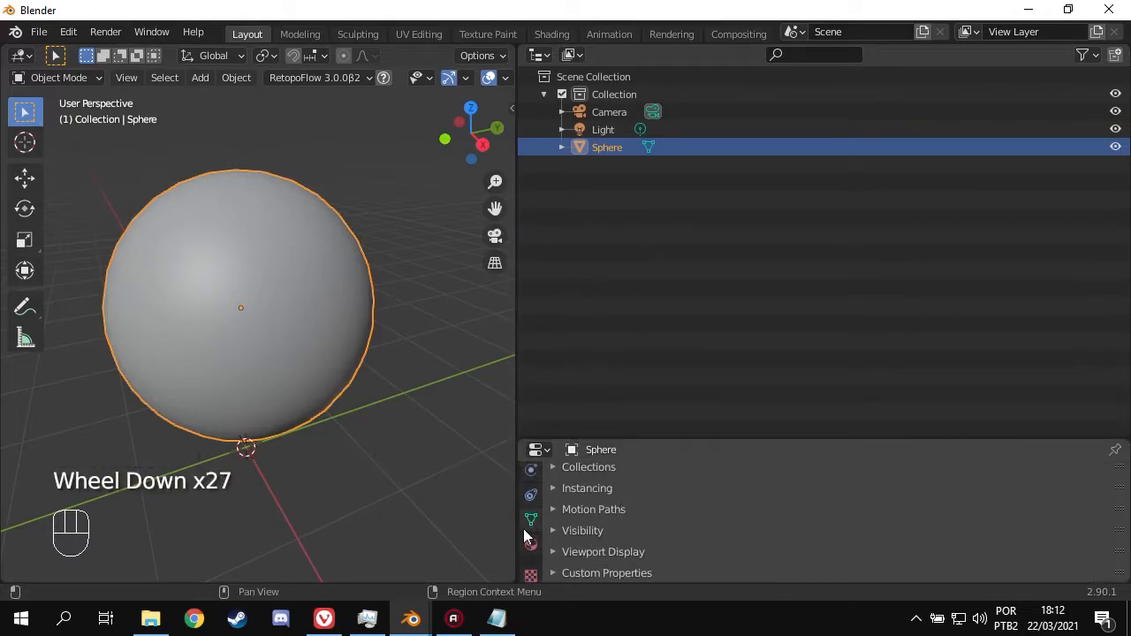
click(526, 544)
click(682, 557)
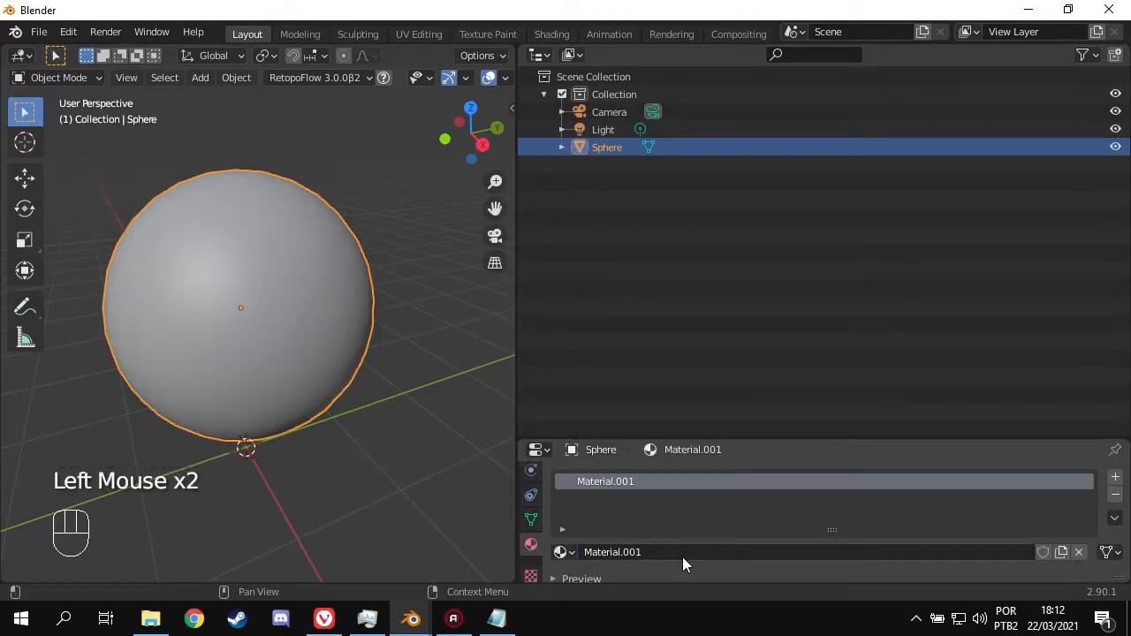
- Change the enlarged outliner area into a Shader Editor showing the sphere's material
click(541, 54)
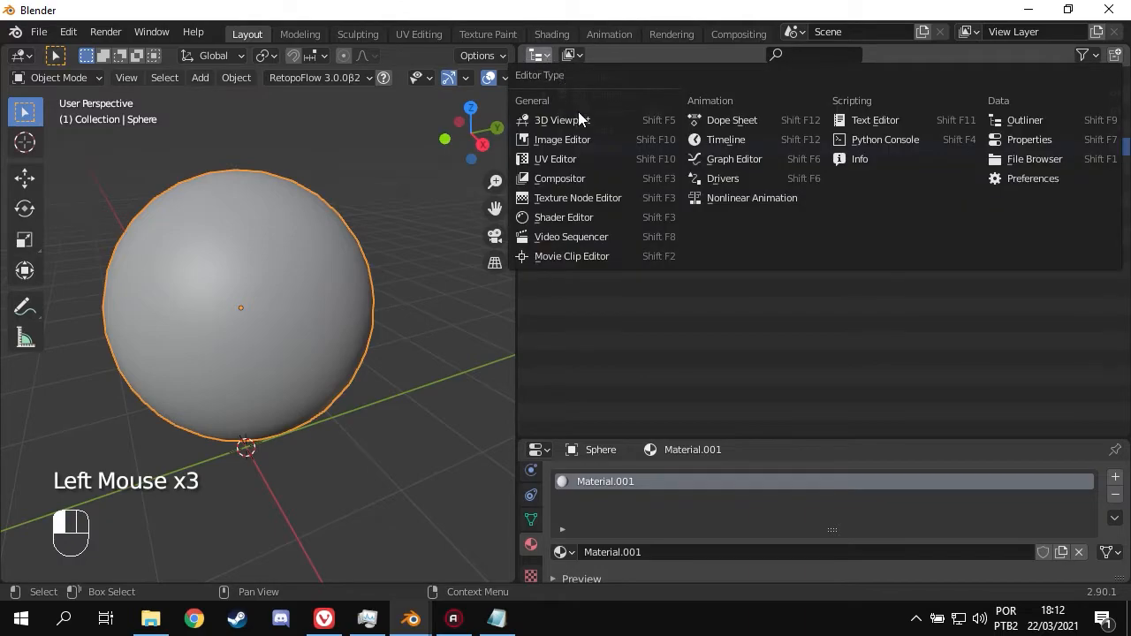
click(576, 218)
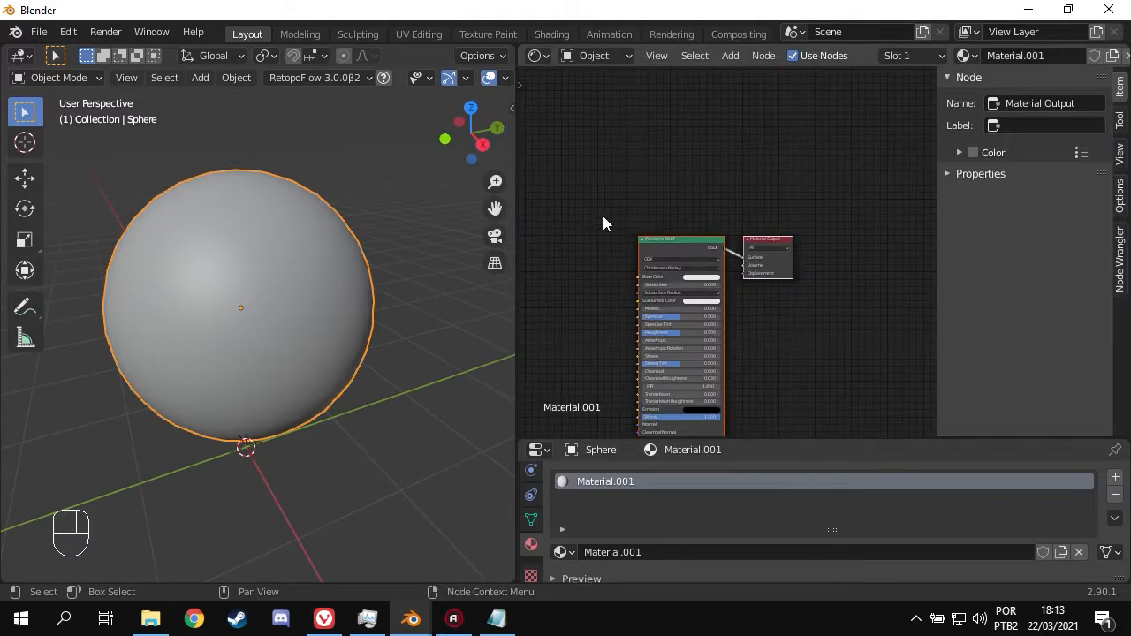
middle_drag(597, 219, 616, 278)
middle_drag(616, 278, 654, 259)
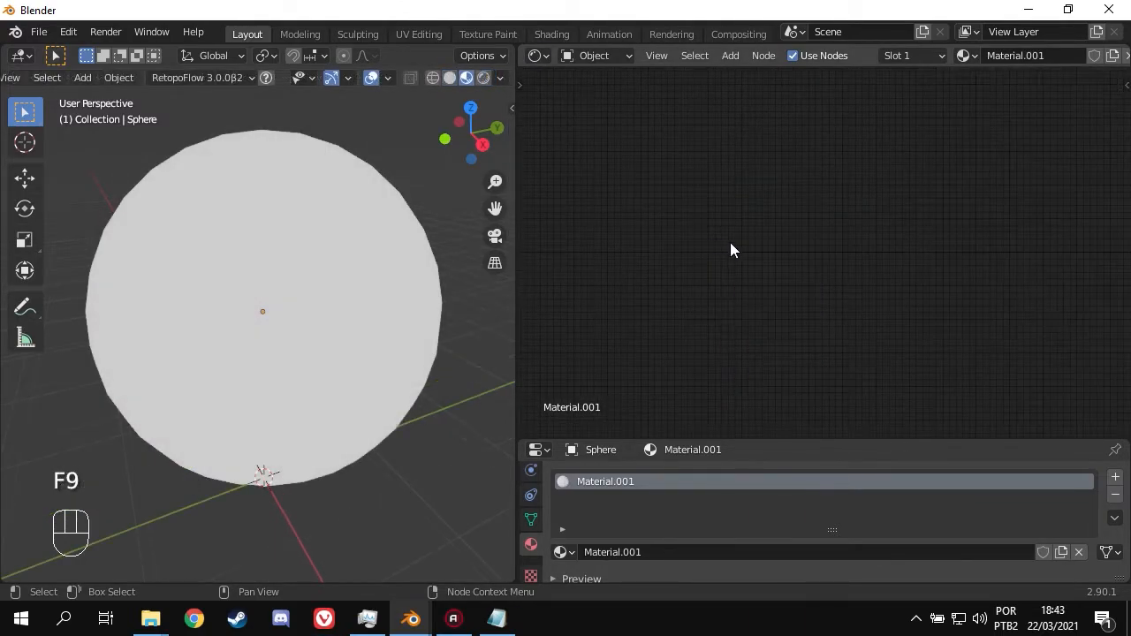
- Add a Noise Texture node to the sphere's material
key(shift+a)
mouse_move(690, 236)
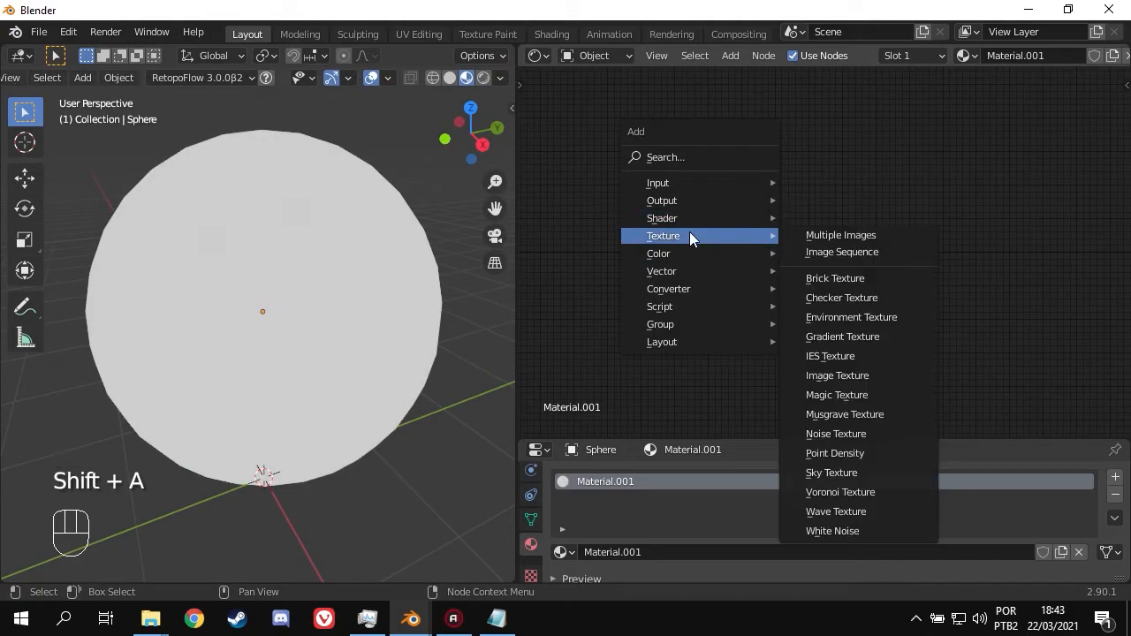
click(836, 433)
click(719, 234)
scroll(748, 304, up, 7)
scroll(748, 304, down, 1)
scroll(747, 304, up, 3)
middle_drag(748, 304, 830, 281)
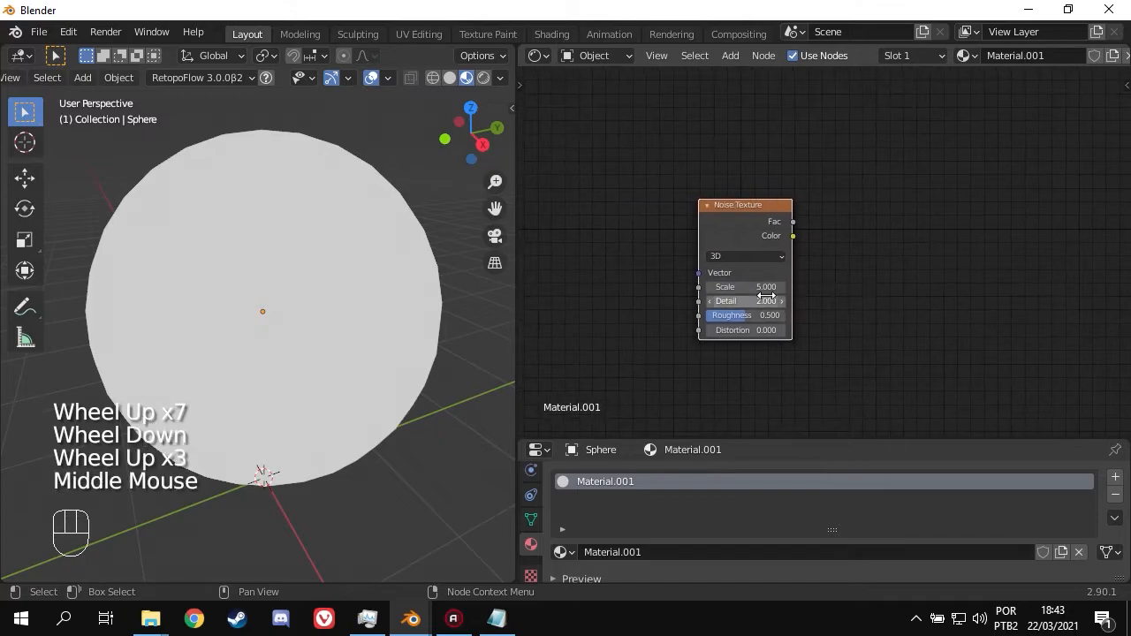
- Set the Noise Texture's scale to 6.9, detail to 16 and roughness to 0.6
scroll(766, 301, up, 2)
click(753, 293)
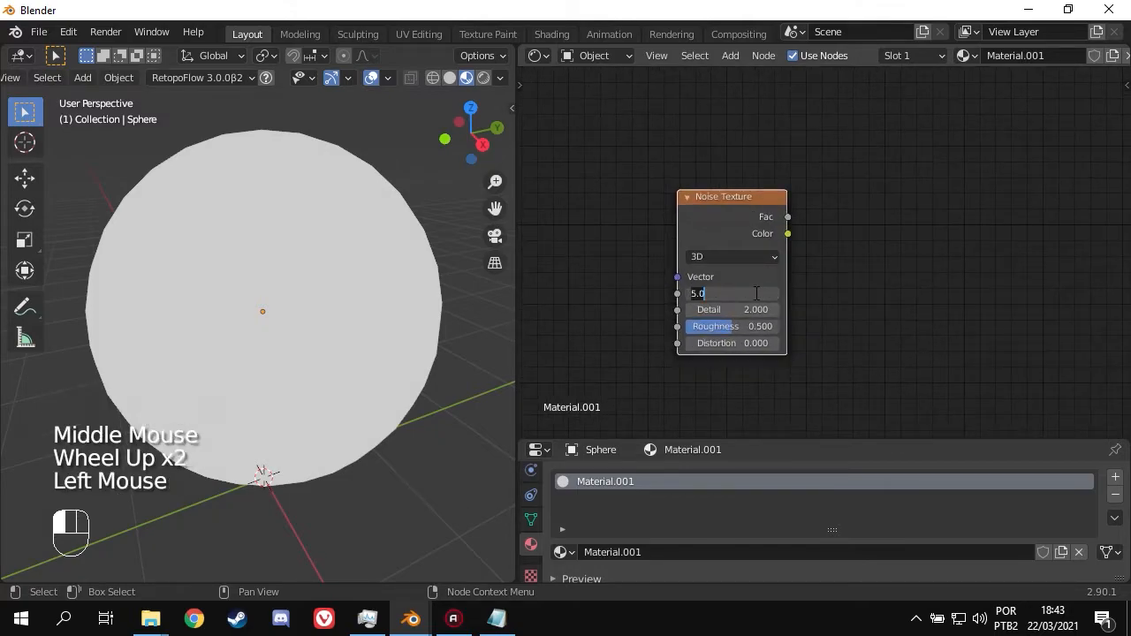
text(6.9)
key(Return)
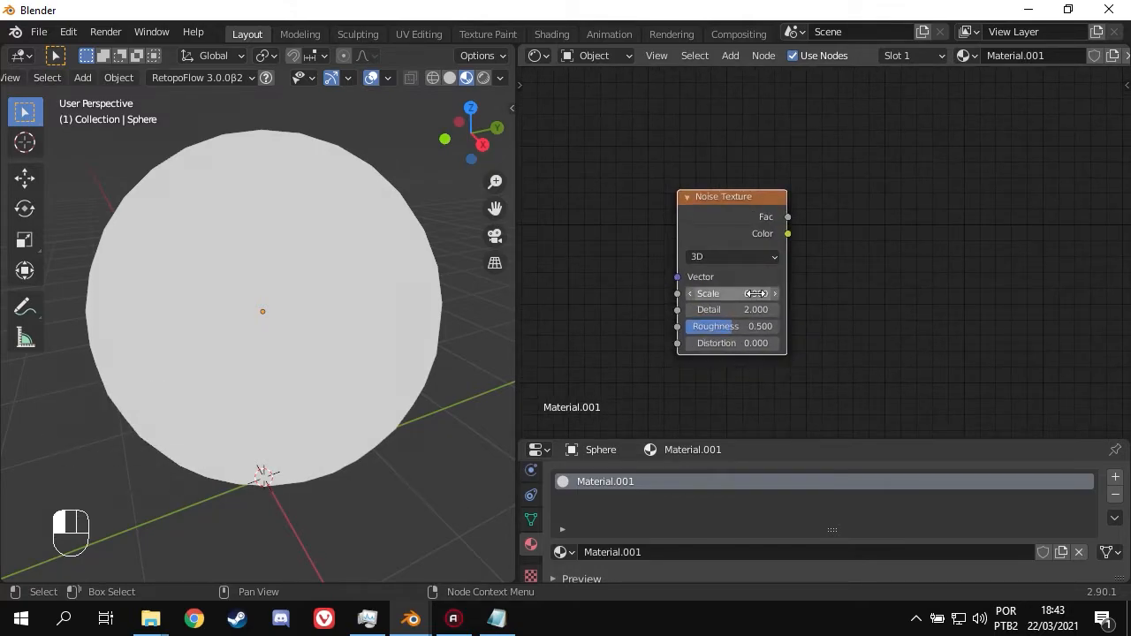
click(753, 311)
text(15)
key(Return)
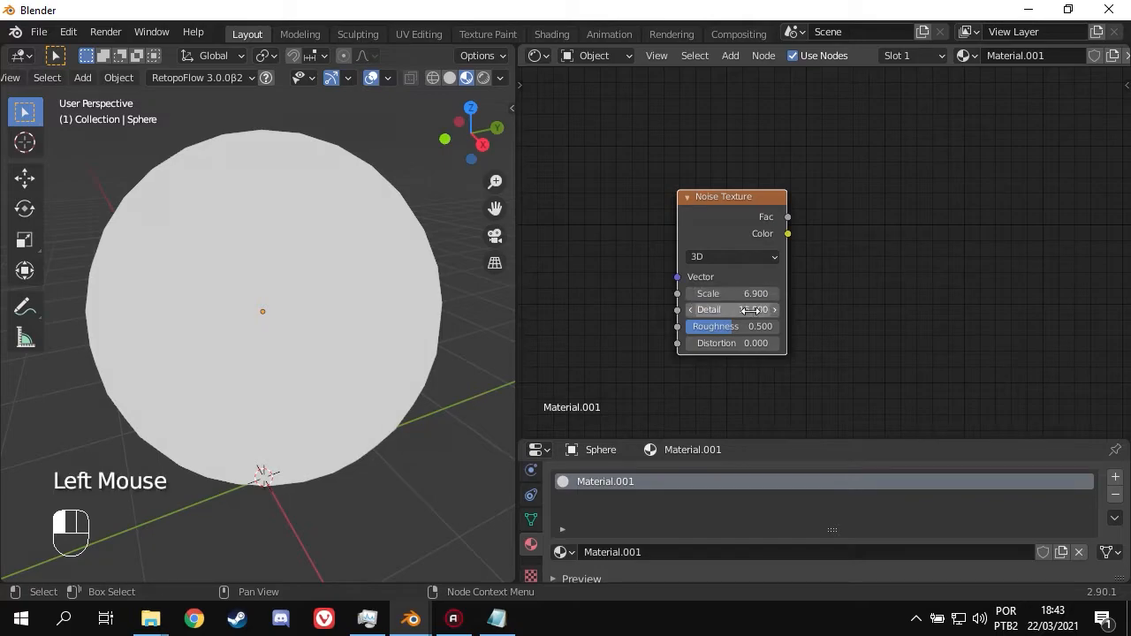
double_click(753, 328)
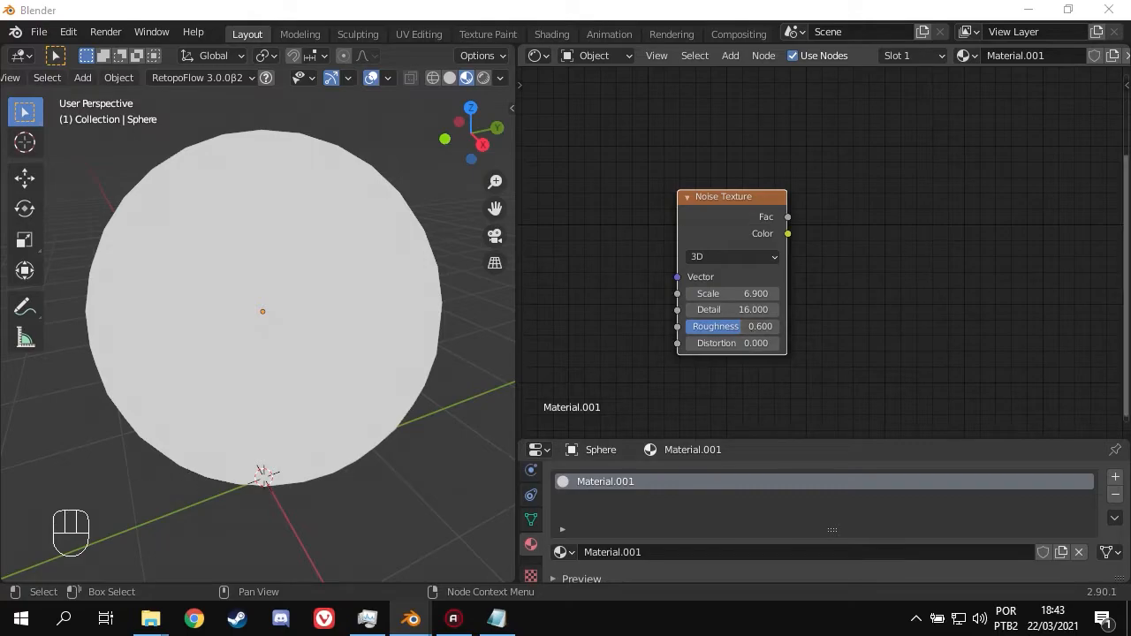
- Add a ColorRamp node beside the Noise Texture and connect the noise's Fac output to the ramp's Fac input
middle_drag(876, 256, 781, 251)
click(780, 250)
key(shift+a)
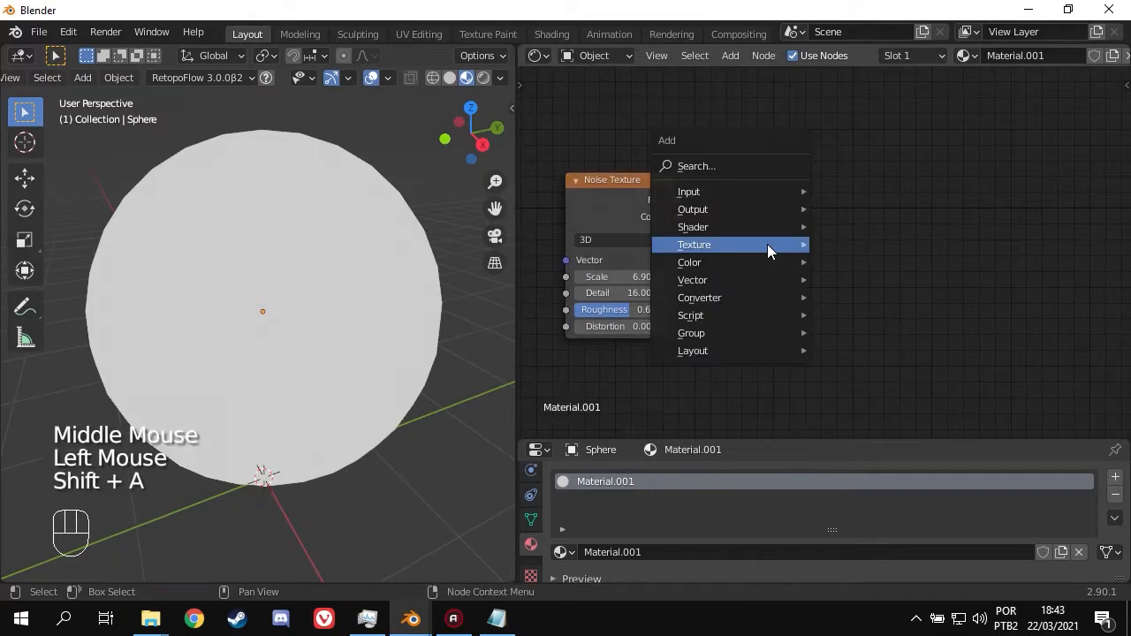
mouse_move(739, 298)
click(850, 332)
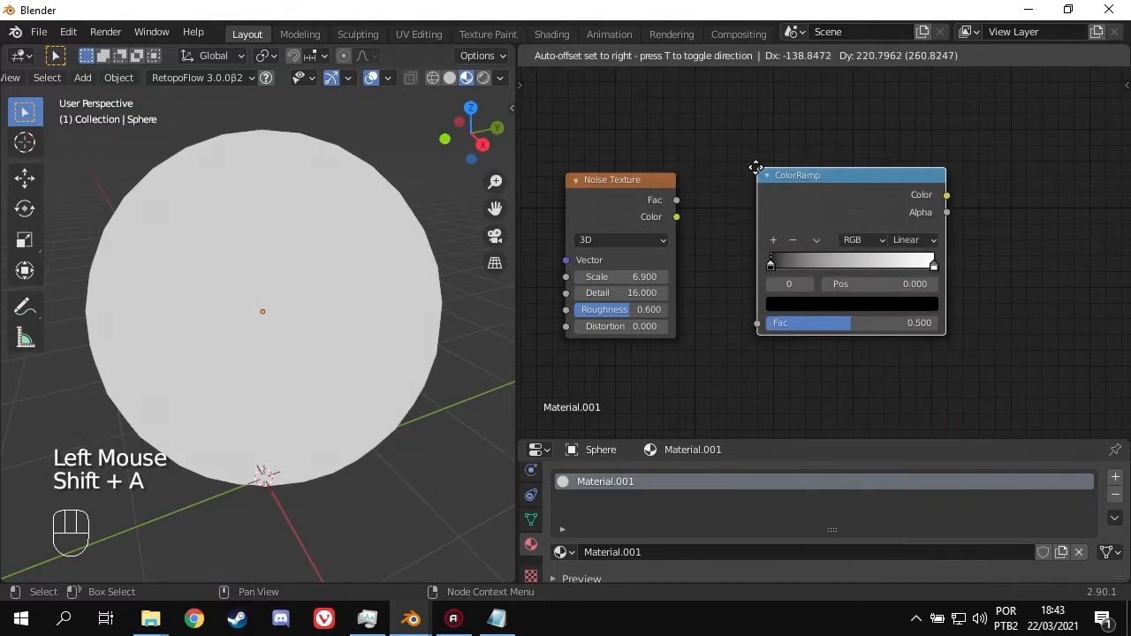
click(738, 171)
drag(676, 201, 739, 325)
- Move the ColorRamp's white stop close to the dark end and the black stop to 0.055
middle_drag(905, 365, 879, 381)
scroll(879, 381, up, 6)
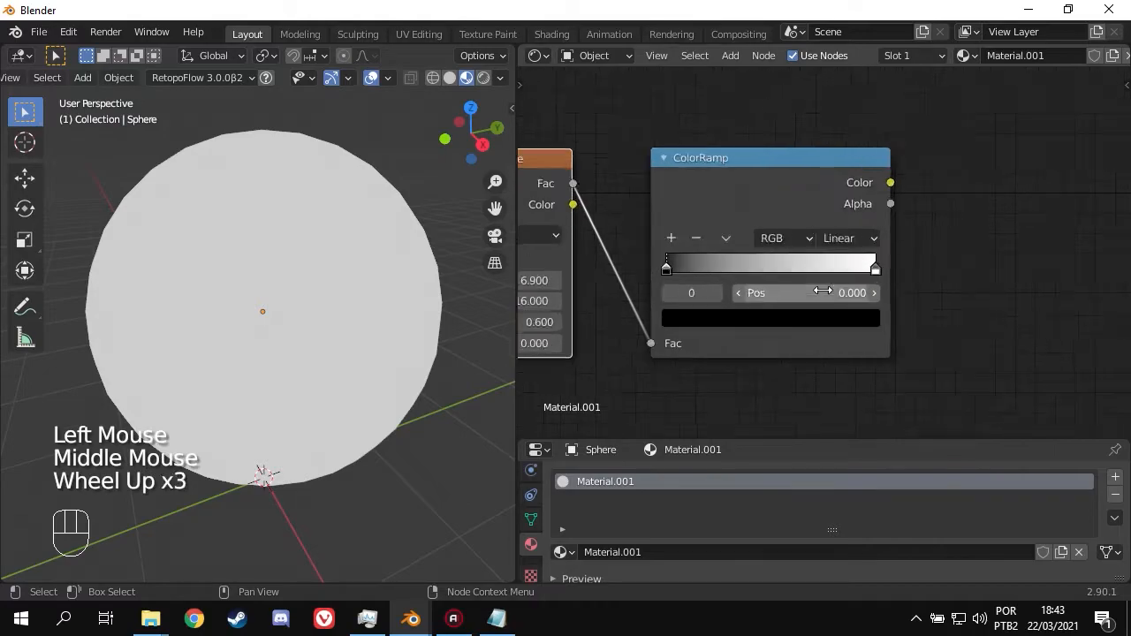
click(890, 281)
drag(890, 281, 635, 275)
click(624, 274)
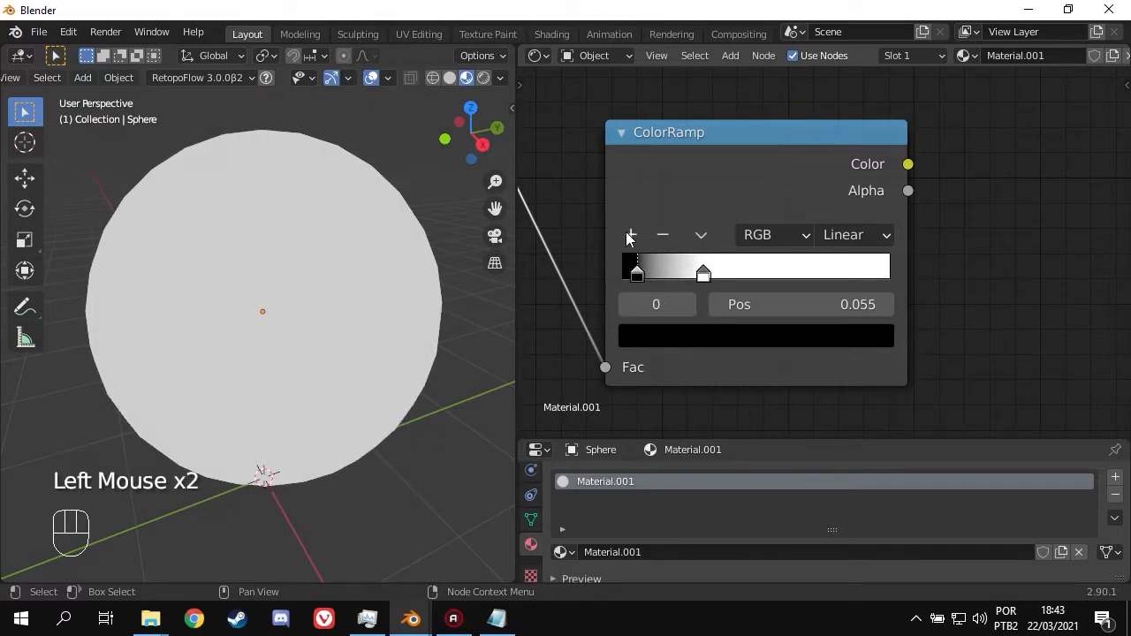
- Add a third ColorRamp stop between the black and white ones and place it at 0.086
click(628, 235)
drag(671, 280, 648, 285)
click(1004, 262)
- Add a Voronoi Texture node after the ColorRamp and place a duplicate of it underneath
scroll(1004, 258, down, 5)
middle_drag(1004, 259, 760, 275)
scroll(751, 233, down, 3)
key(shift+a)
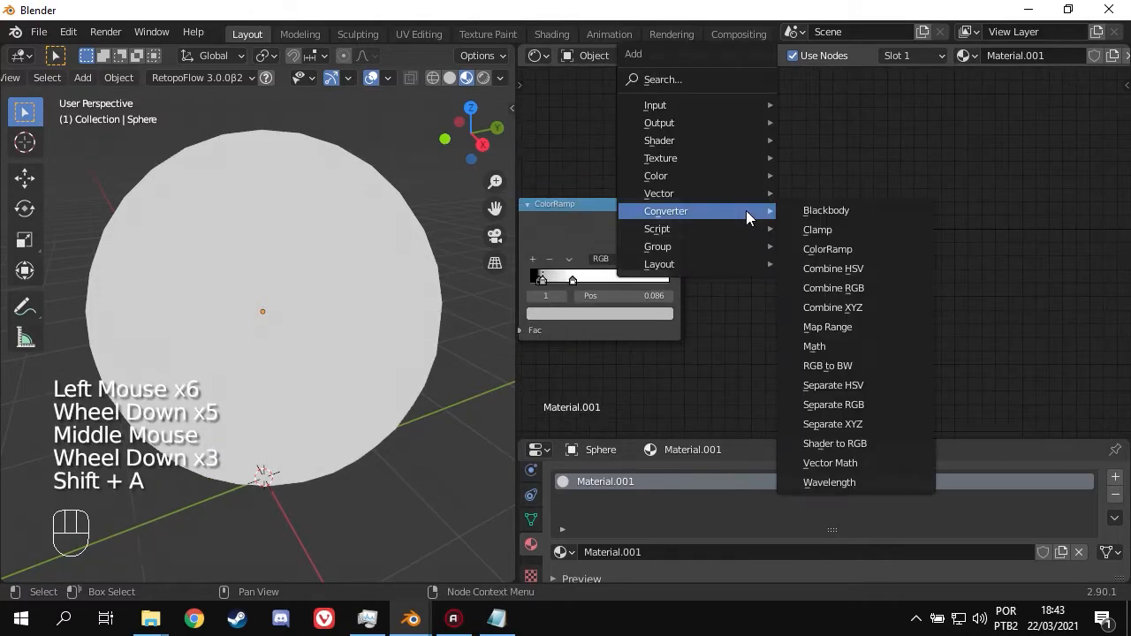
mouse_move(685, 157)
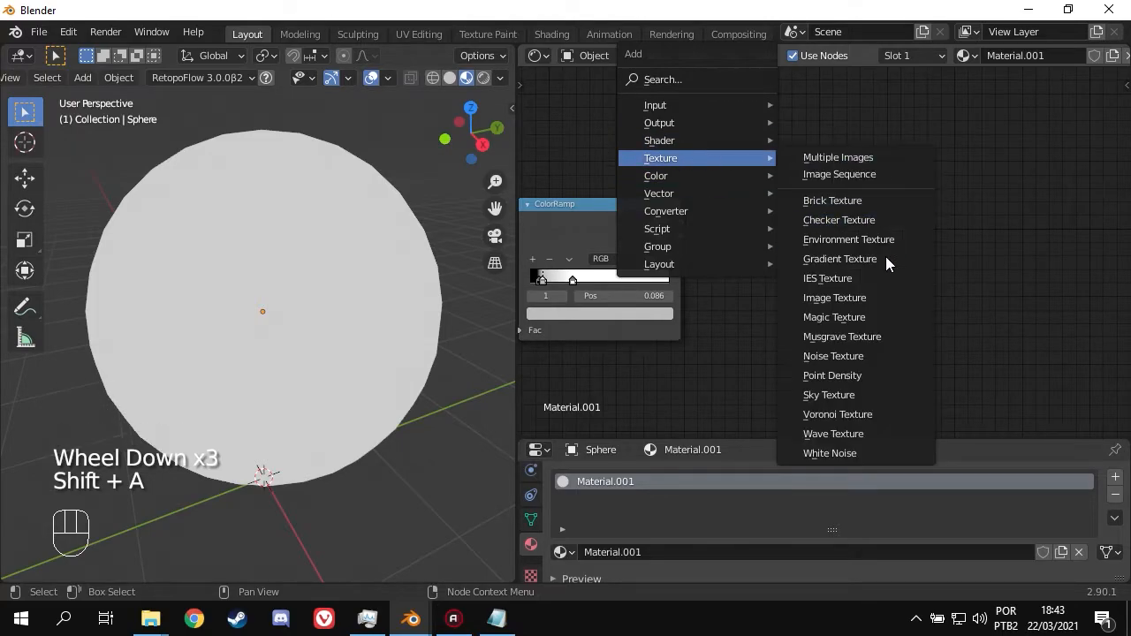
click(862, 415)
click(755, 141)
key(shift+d)
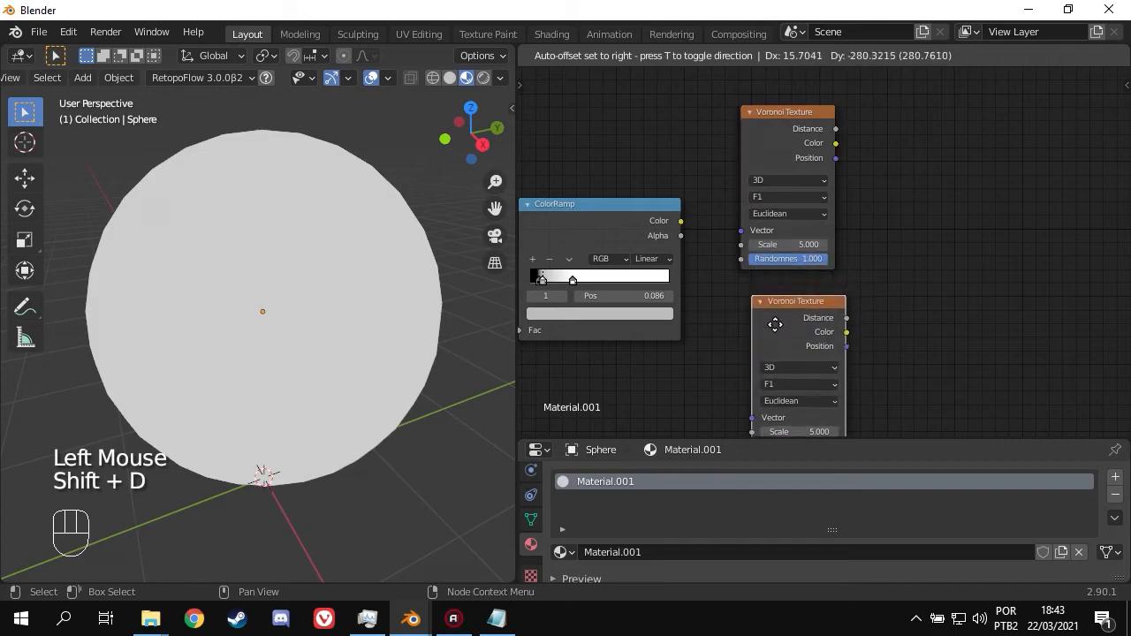
click(768, 320)
- Connect the ColorRamp's output to the Vector inputs of both Voronoi Textures and line up the lower node under the upper one
middle_drag(949, 283, 917, 227)
drag(697, 142, 760, 328)
middle_drag(915, 231, 840, 310)
click(746, 289)
key(g)
click(738, 291)
- Set the upper Voronoi Texture's feature output to F2
scroll(754, 207, up, 6)
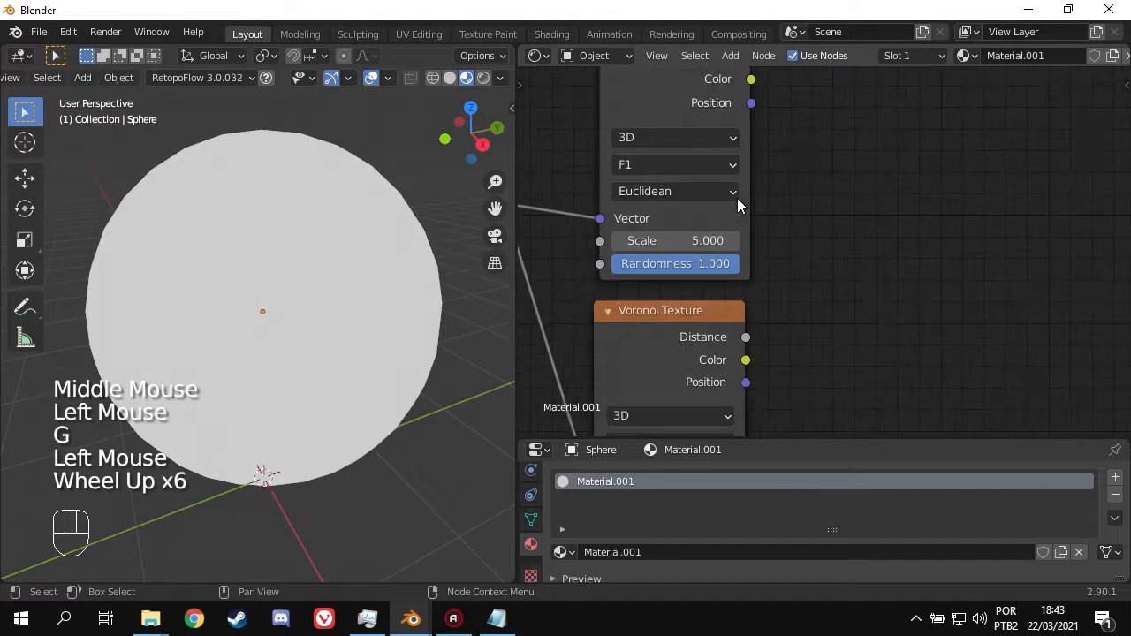
click(675, 165)
click(649, 213)
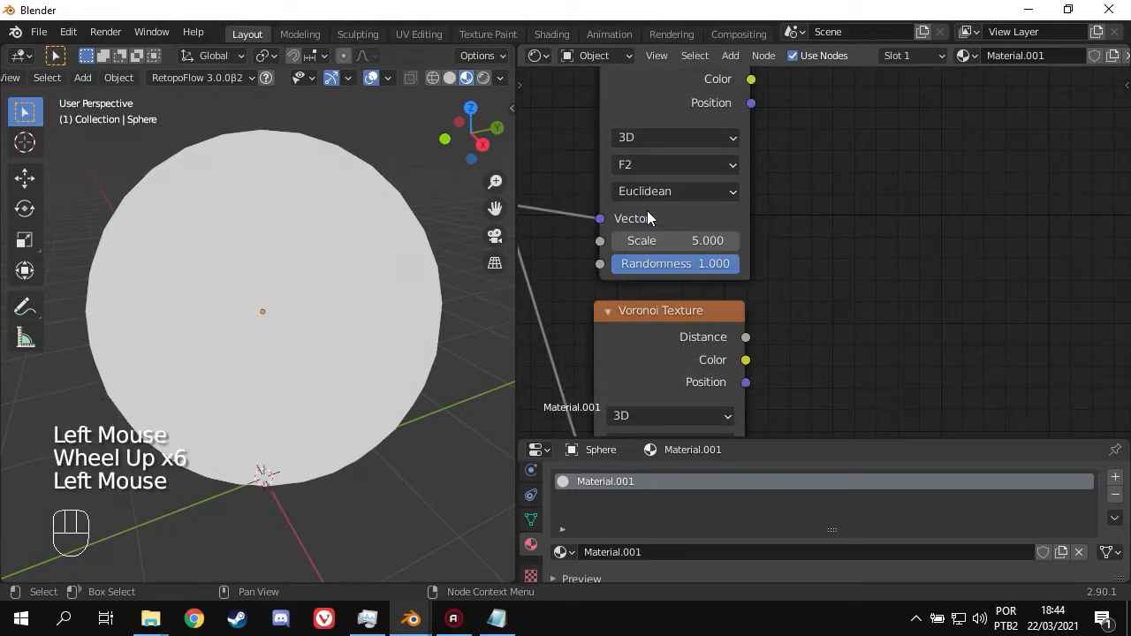
- Add a Math node and connect the upper Voronoi's Distance to its first value and the lower Voronoi's Distance to its second
scroll(821, 245, down, 2)
middle_drag(821, 245, 766, 256)
click(760, 250)
key(shift+a)
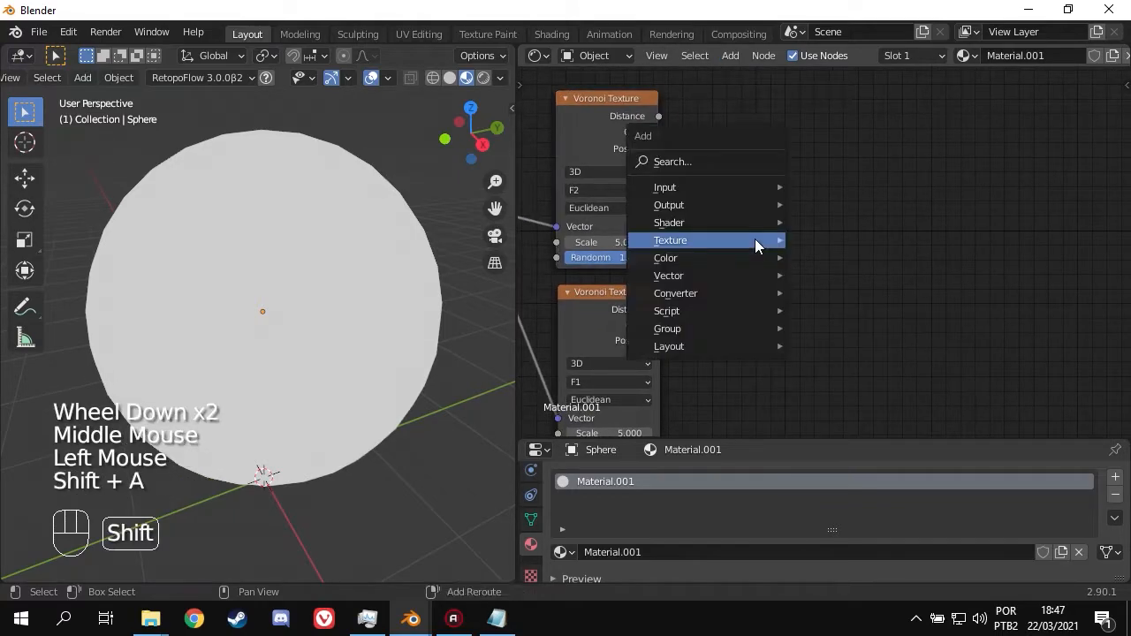
mouse_move(724, 291)
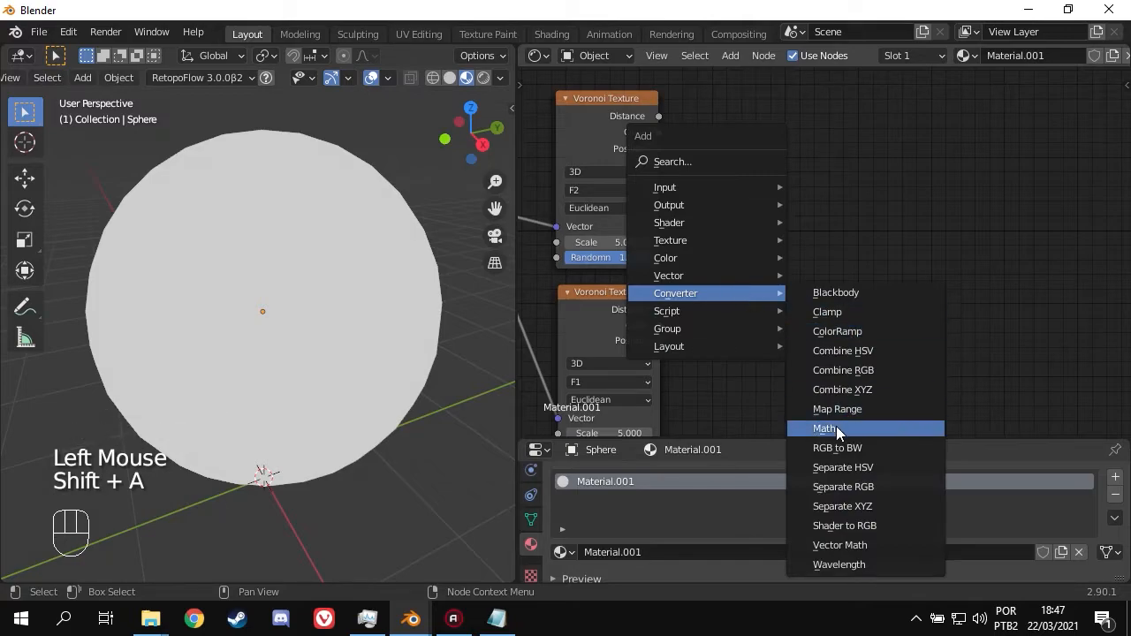
click(836, 426)
click(734, 252)
drag(718, 295, 660, 118)
drag(661, 312, 718, 329)
- Set the Math node's operation to Subtract and move it closer to the Voronoi Textures
scroll(760, 312, up, 3)
click(747, 281)
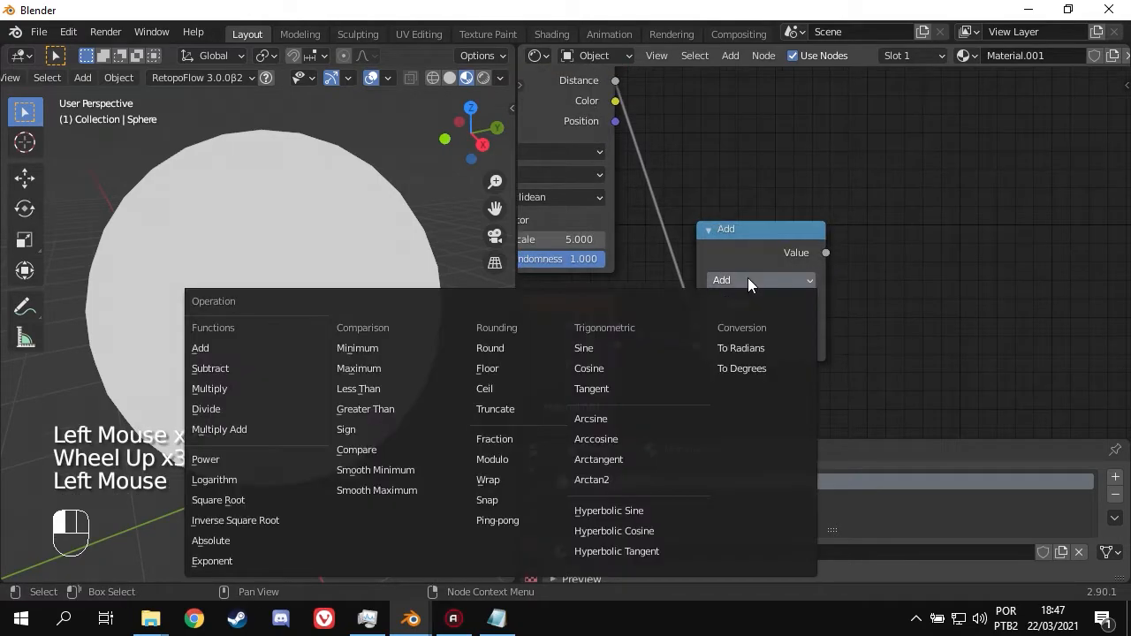
click(248, 367)
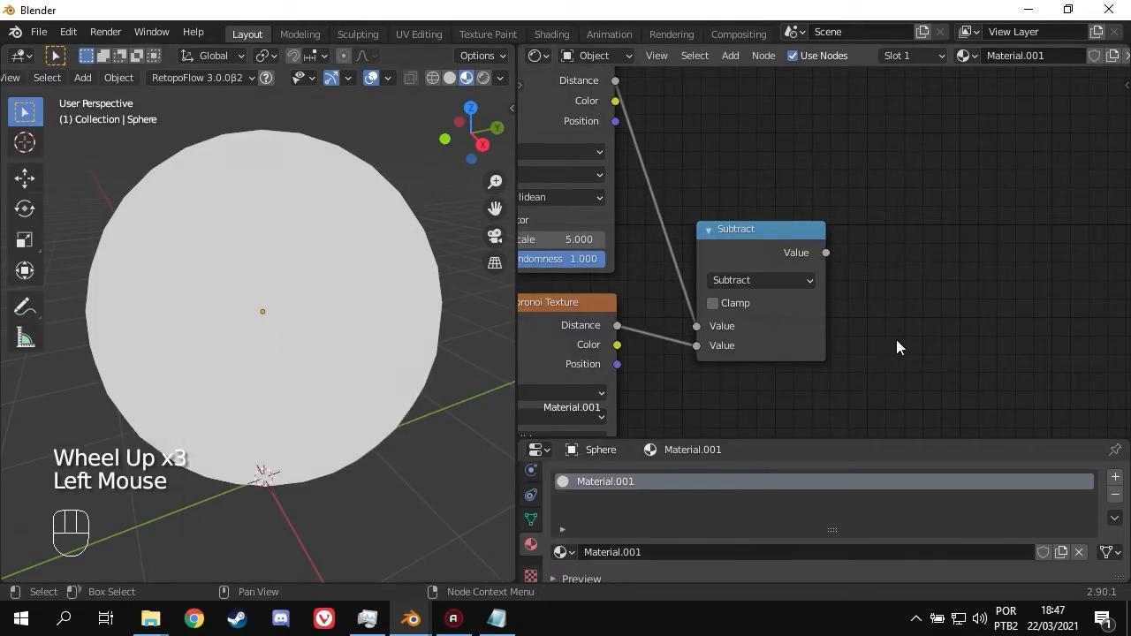
click(773, 255)
key(g)
click(722, 251)
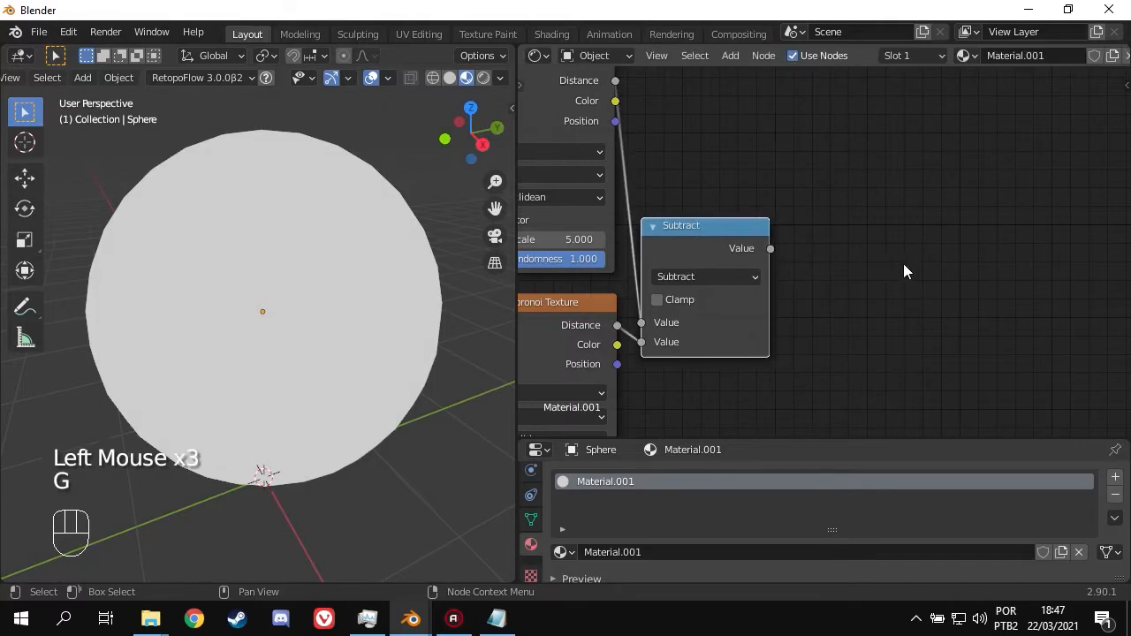
- Add a second ColorRamp node between the Subtract node and the Principled shader
middle_drag(906, 266, 842, 259)
scroll(775, 238, down, 3)
key(shift+a)
mouse_move(765, 237)
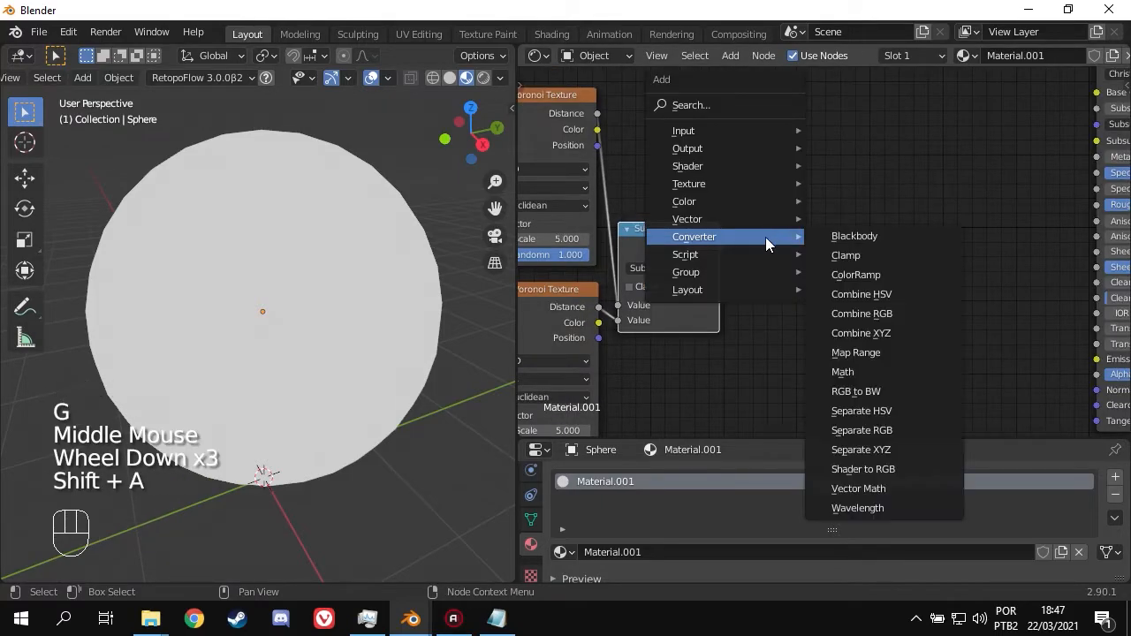
click(864, 274)
click(755, 120)
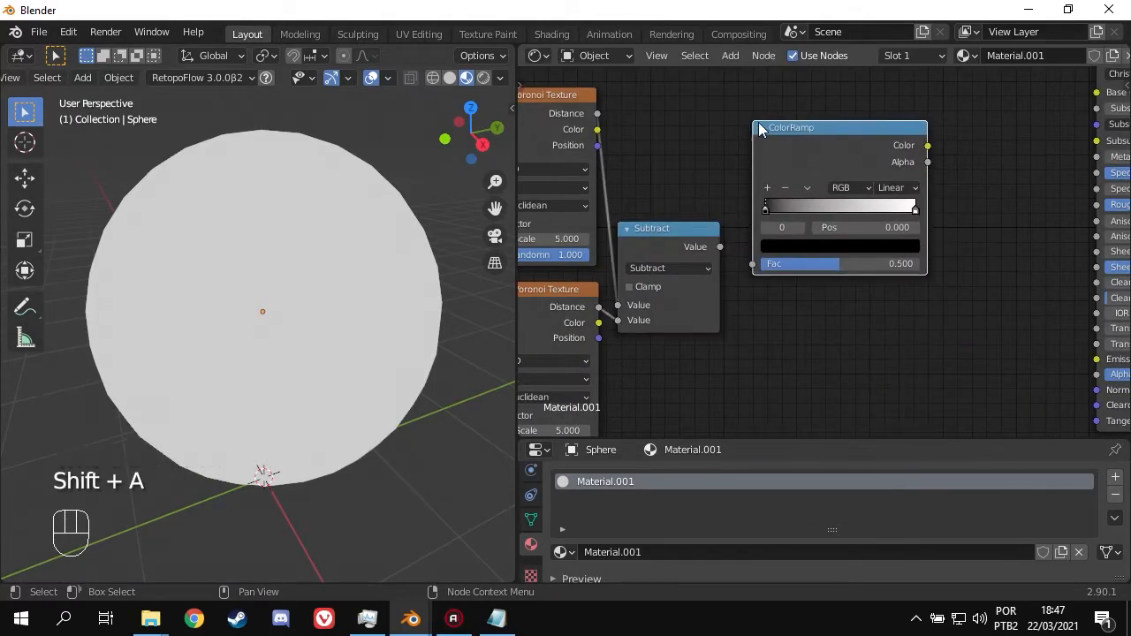
- Connect the Subtract node's Value output to the second ColorRamp's Fac input
scroll(802, 264, up, 5)
drag(670, 244, 717, 270)
middle_drag(870, 331, 798, 330)
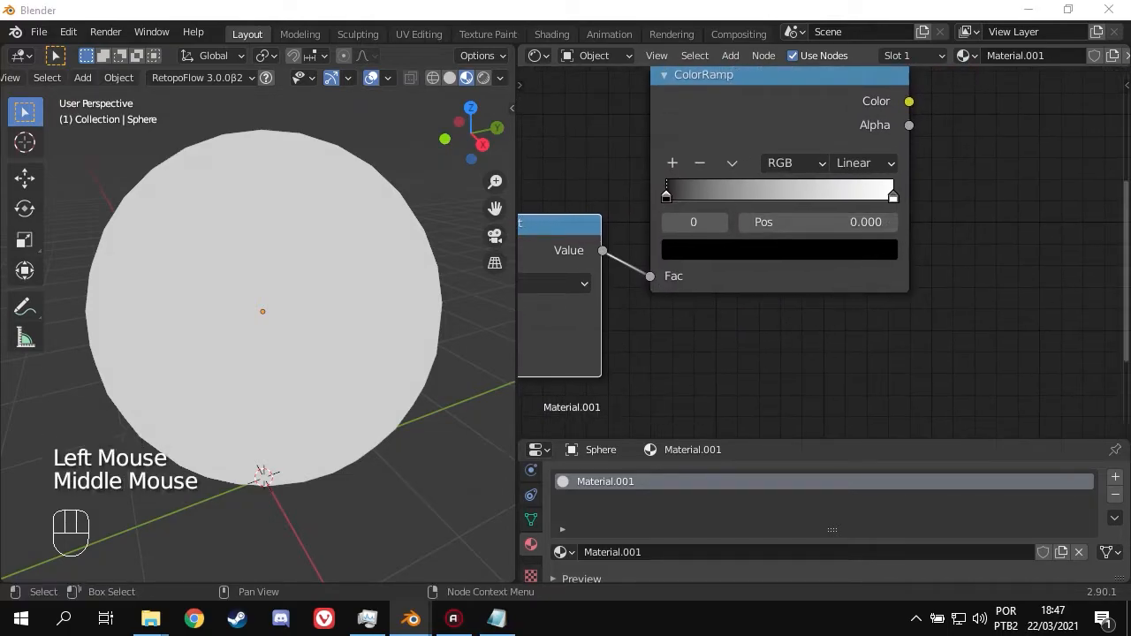
- Add three stops to the second ColorRamp, placing one at 0.043 and the other two close together just past 0.25
click(672, 165)
click(671, 164)
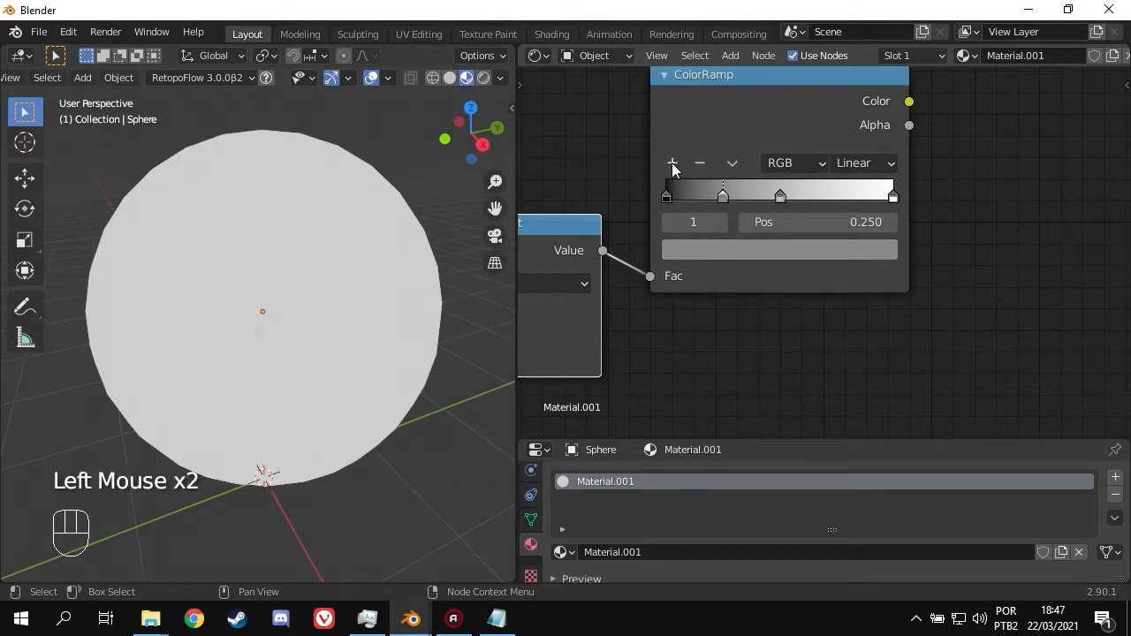
click(672, 162)
click(783, 198)
drag(782, 198, 669, 198)
click(696, 200)
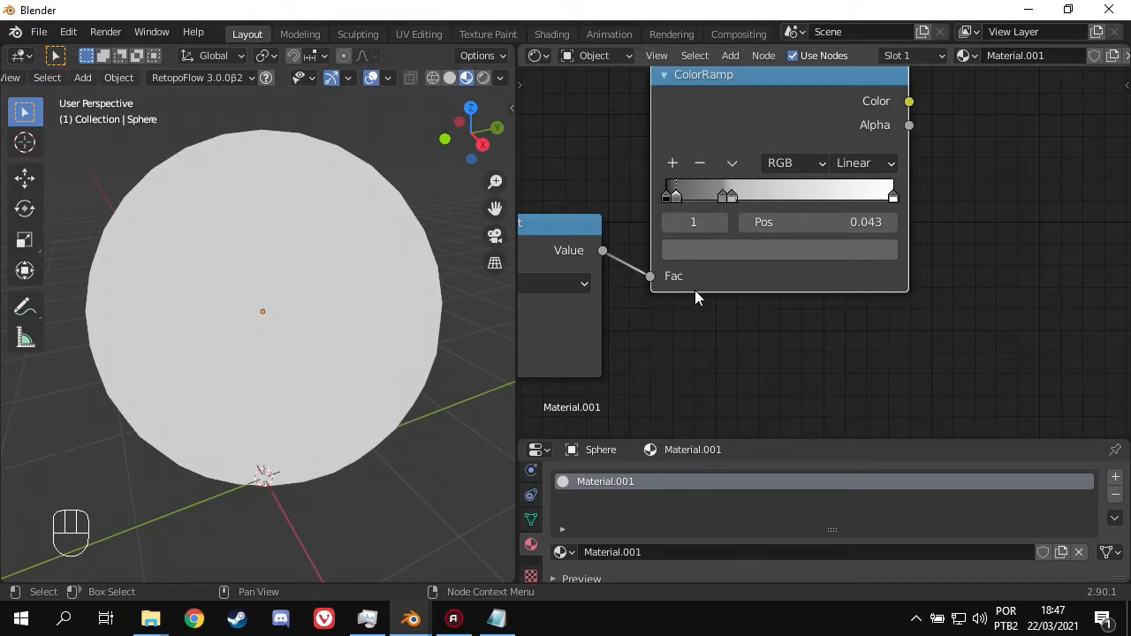
- Add a Musgrave Texture node below the second ColorRamp
scroll(790, 347, down, 2)
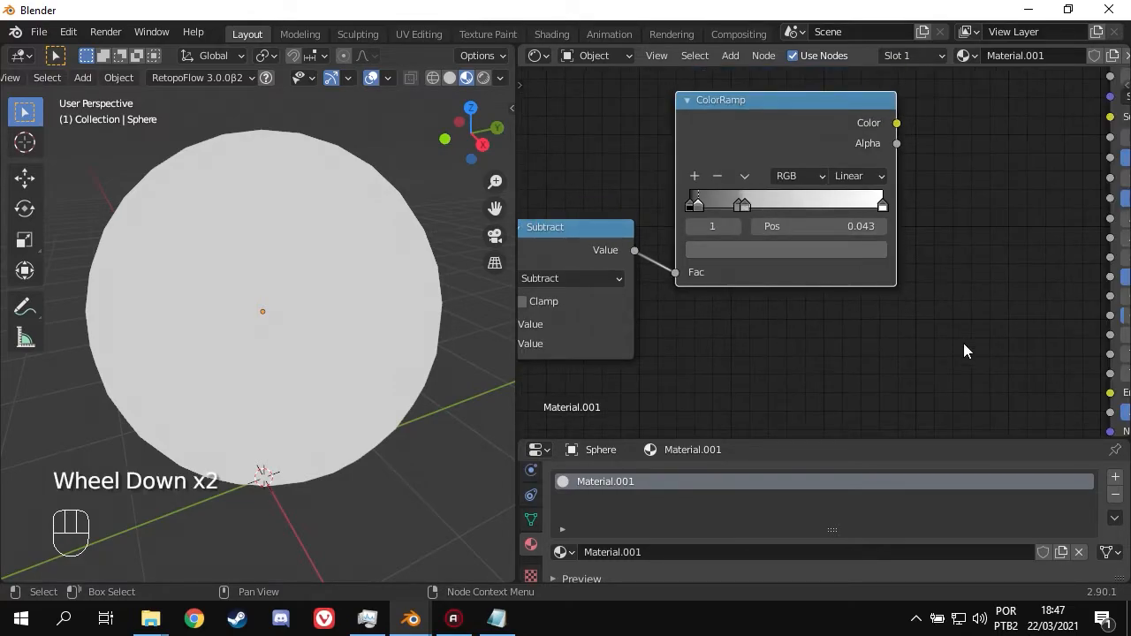
click(884, 349)
key(shift+a)
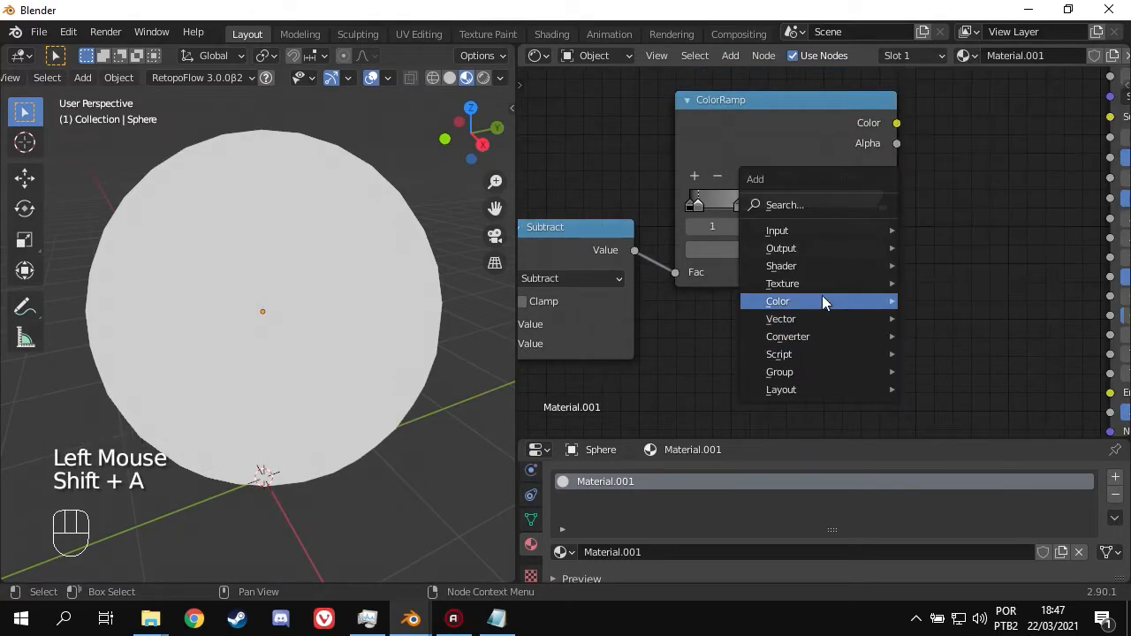
mouse_move(815, 285)
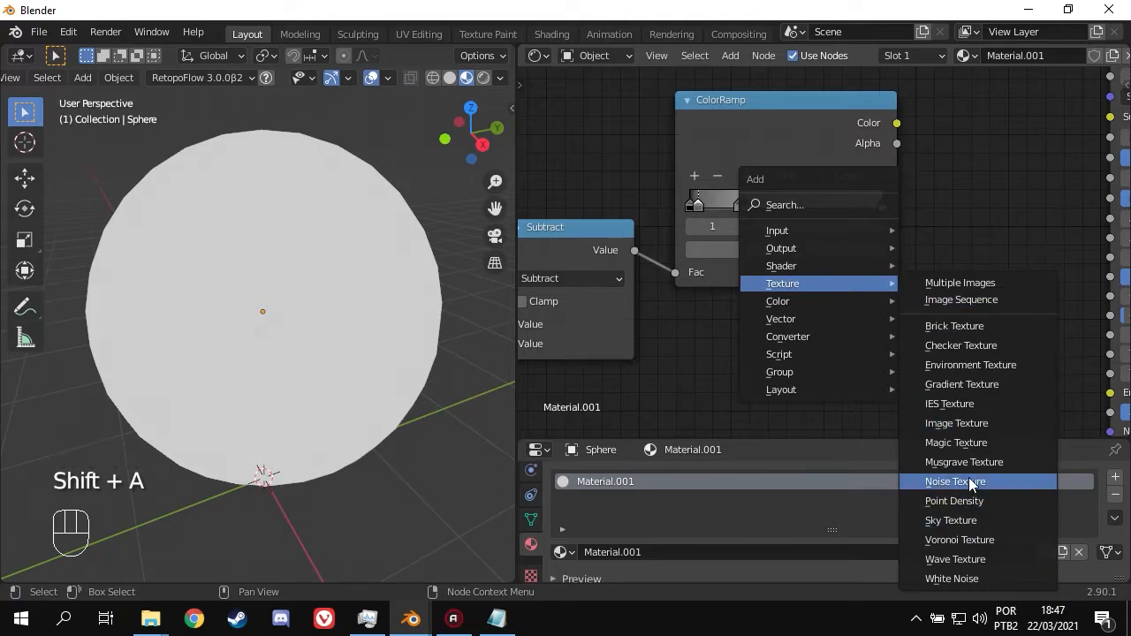
click(964, 462)
click(963, 411)
- Set the Musgrave Texture's scale to 2 and its detail to 16
middle_drag(964, 403, 813, 288)
click(828, 294)
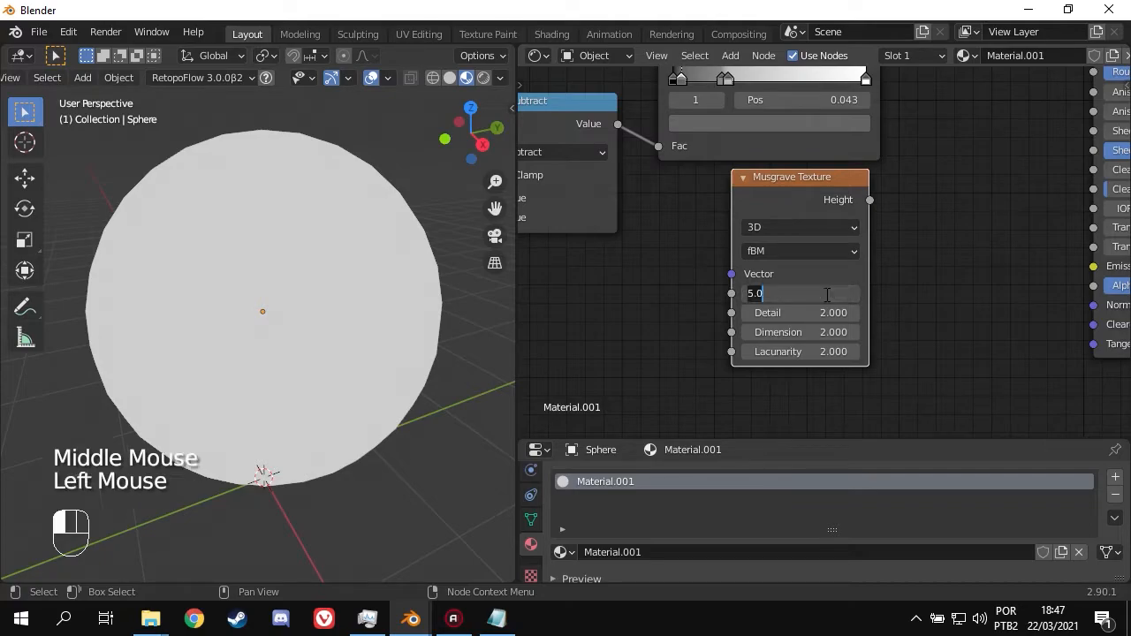
key(Return)
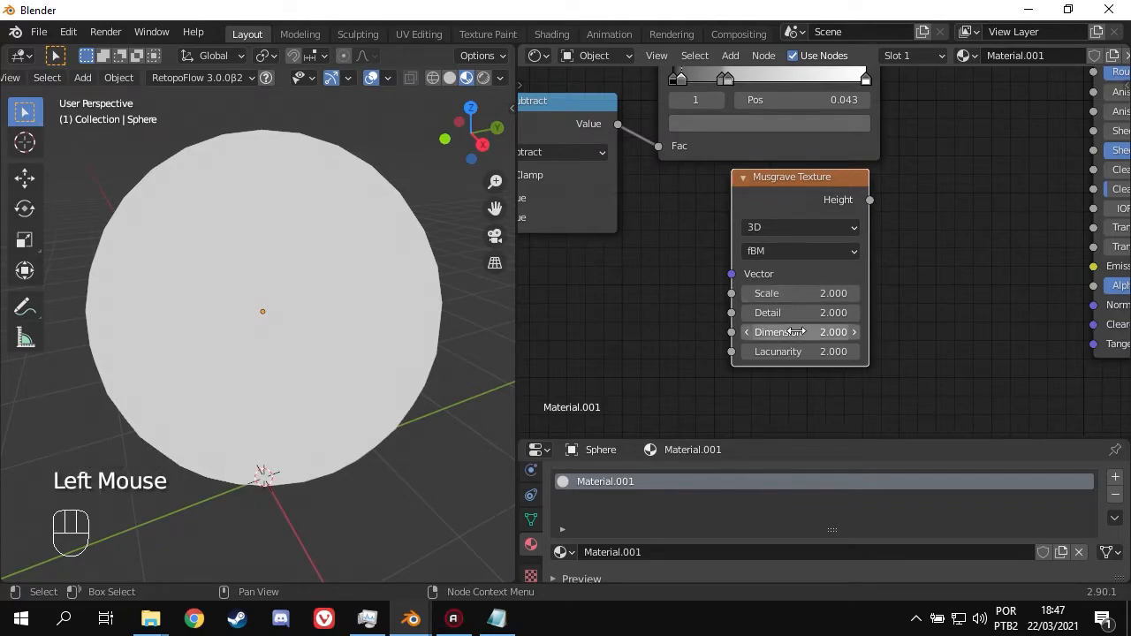
click(830, 312)
text(16)
key(Return)
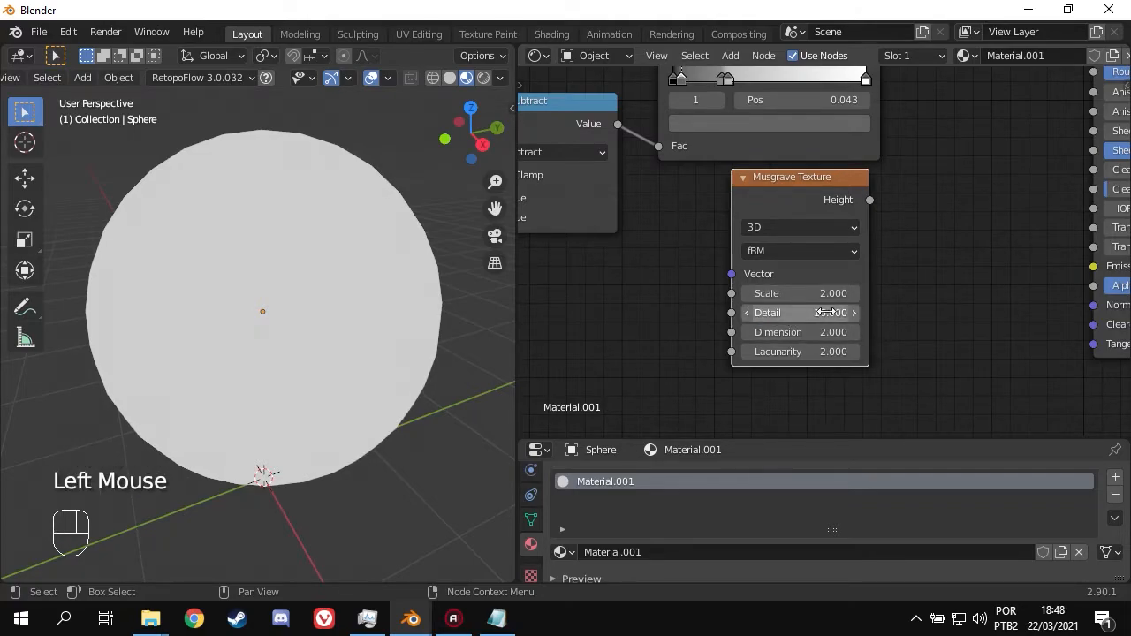
- Set the Musgrave Texture's dimension to 0 and its lacunarity to 1.6
click(831, 332)
text(0)
key(Return)
click(828, 352)
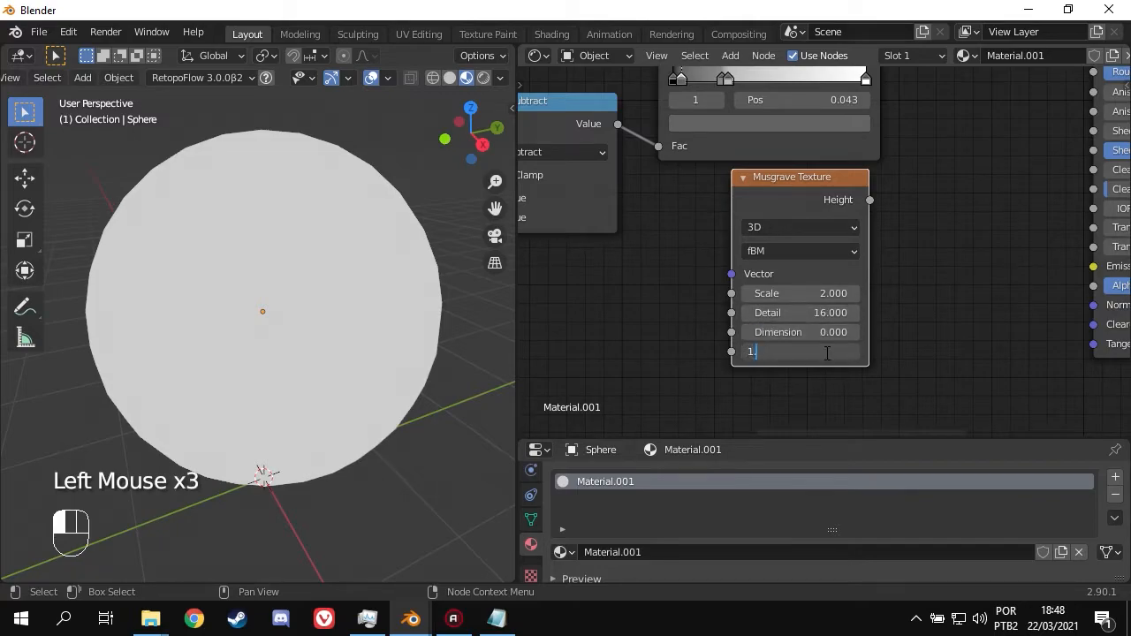
text(1.6)
key(Return)
- Add a MixRGB node between the Musgrave Texture and the Principled shader
scroll(919, 265, down, 2)
middle_drag(919, 265, 873, 260)
click(873, 260)
key(shift+a)
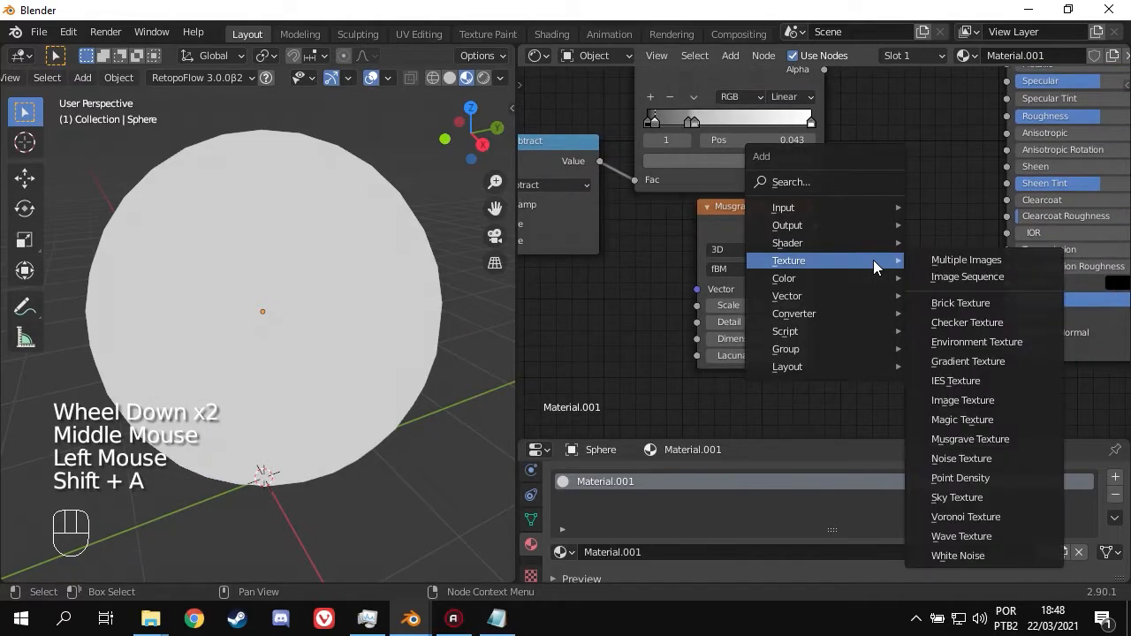
mouse_move(862, 278)
click(993, 368)
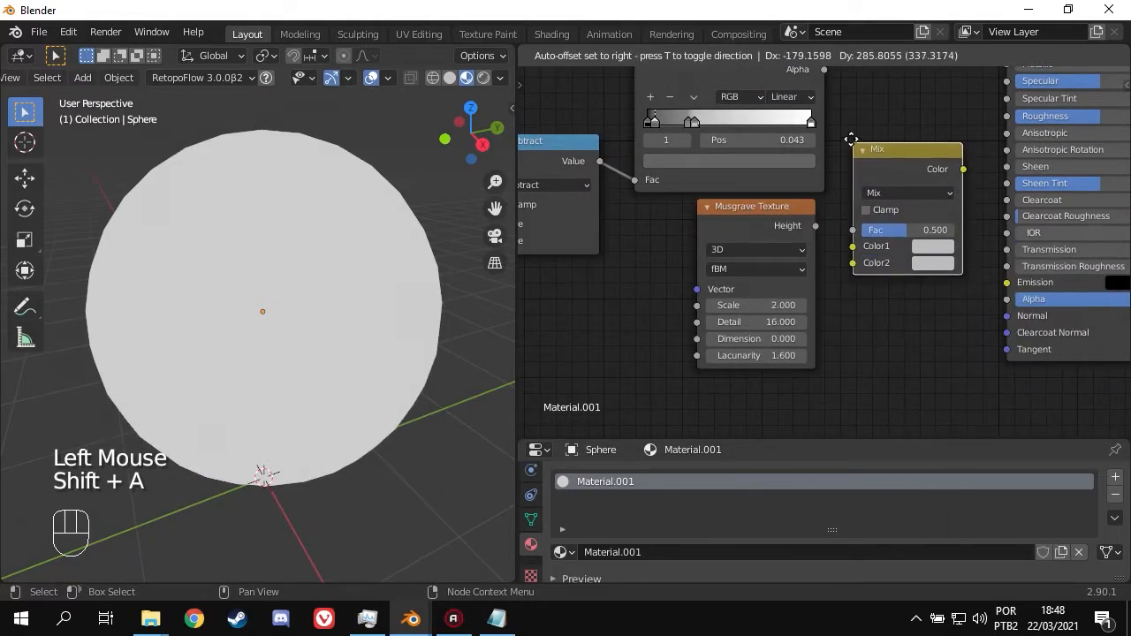
click(865, 209)
- Connect the second ColorRamp's Color to the Mix node's Color1 and the Musgrave Height to its Color2
middle_drag(865, 209, 857, 274)
drag(808, 289, 845, 318)
drag(817, 115, 831, 197)
drag(838, 310, 844, 302)
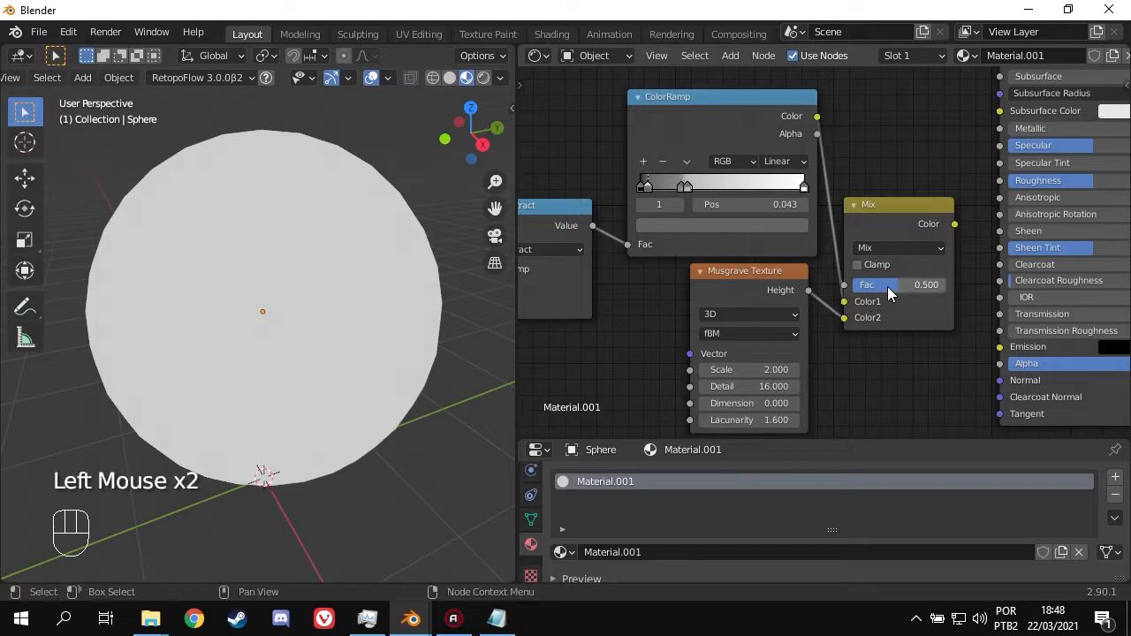
- Set the Mix node's Fac to 0.1
scroll(900, 284, up, 3)
click(914, 294)
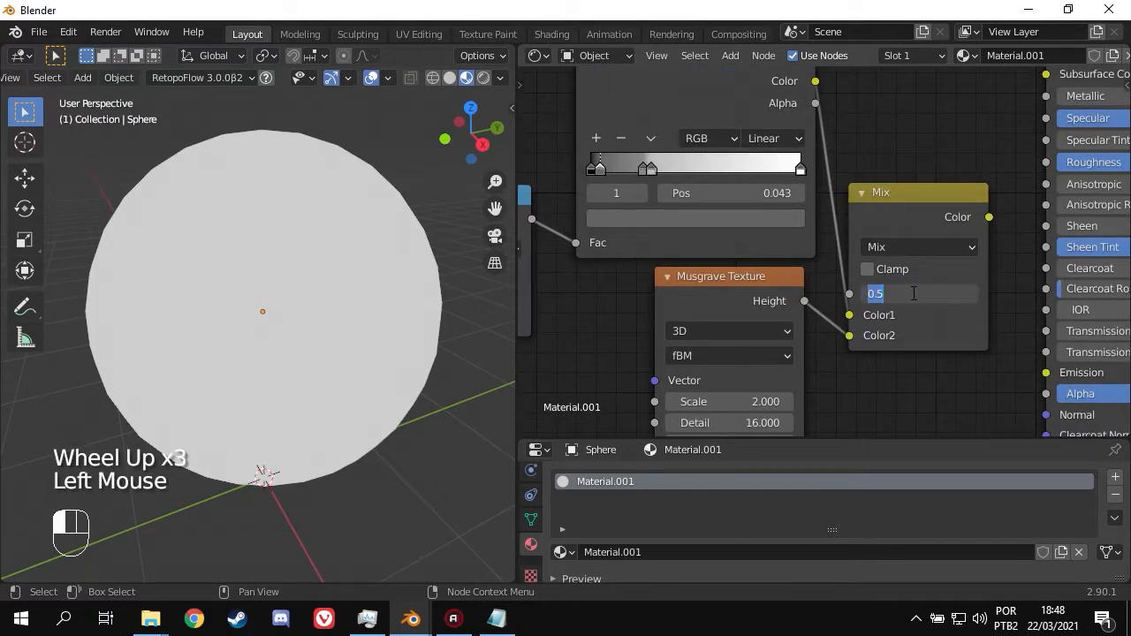
scroll(912, 294, down, 13)
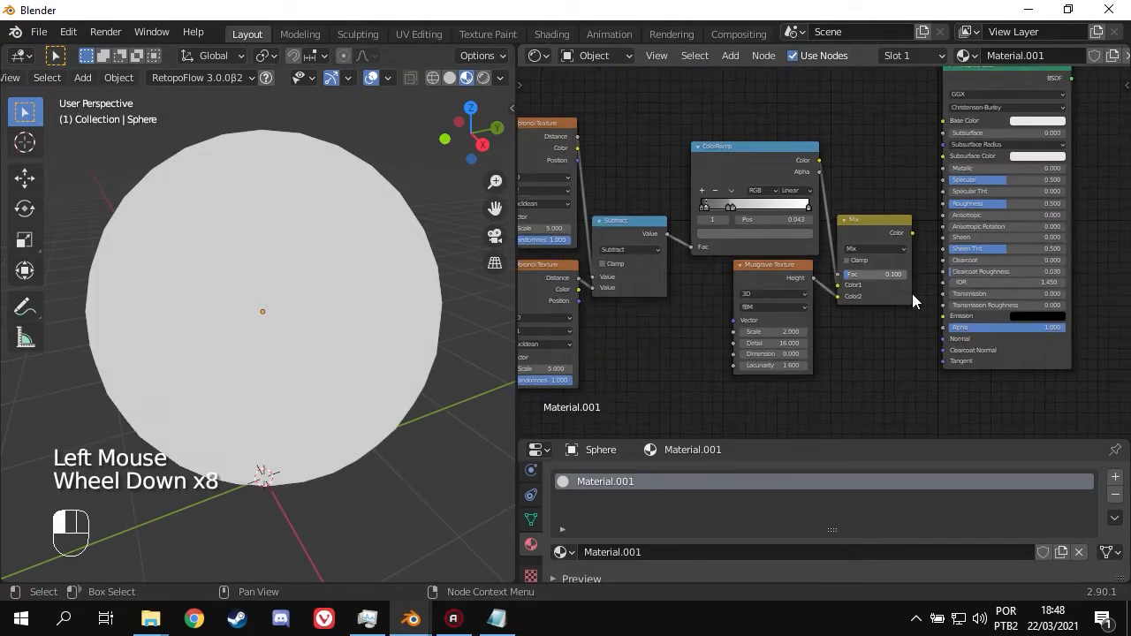
- Move all texture, ramp and mixing nodes together farther away from the Principled shader to make room
middle_drag(745, 357, 888, 309)
scroll(887, 309, down, 4)
drag(677, 141, 1029, 329)
key(g)
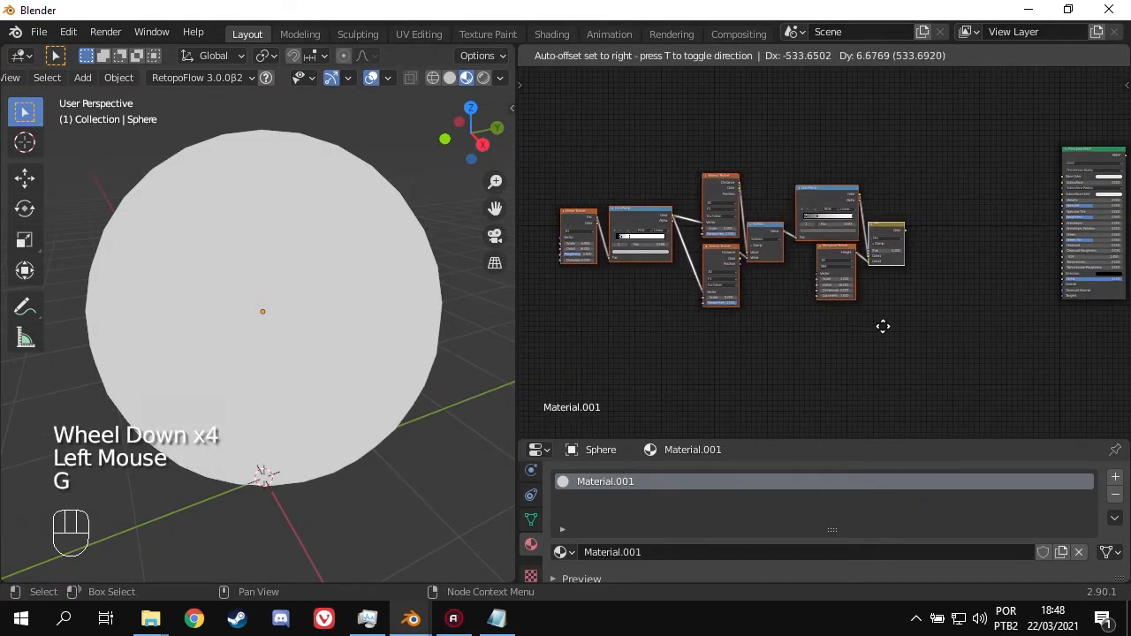
click(981, 299)
- Add a third ColorRamp after the Mix node and connect the Mix Color output to its Fac
scroll(988, 292, up, 7)
scroll(988, 294, up, 4)
middle_drag(972, 301, 810, 263)
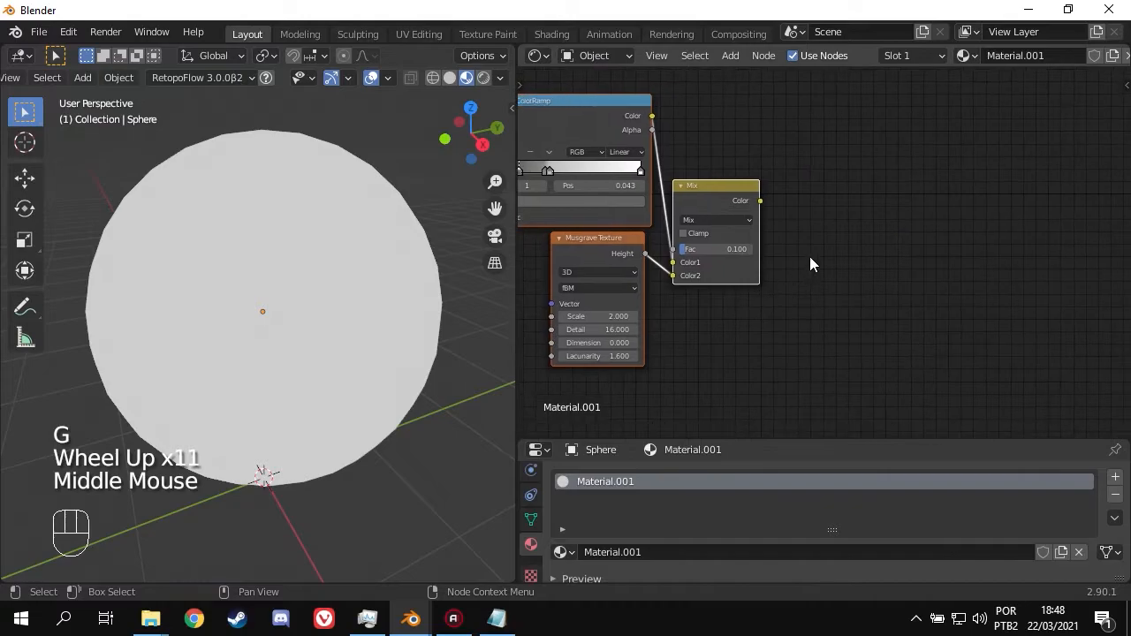
scroll(831, 263, up, 5)
click(871, 262)
key(shift+a)
mouse_move(861, 292)
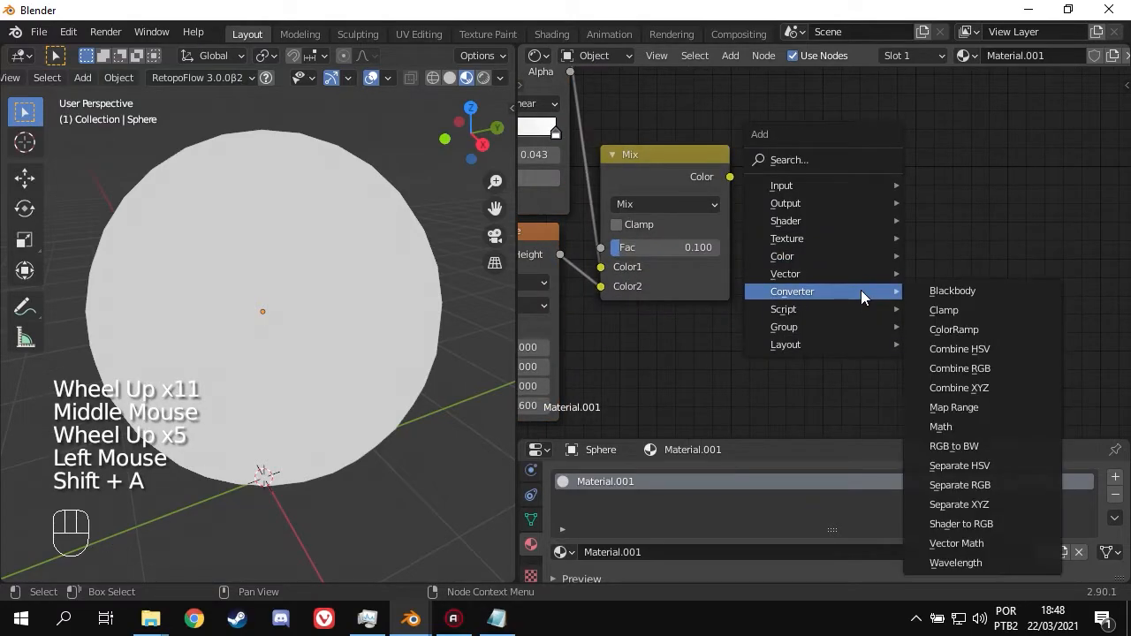
click(992, 322)
click(782, 123)
middle_drag(787, 129, 737, 134)
drag(679, 182, 793, 313)
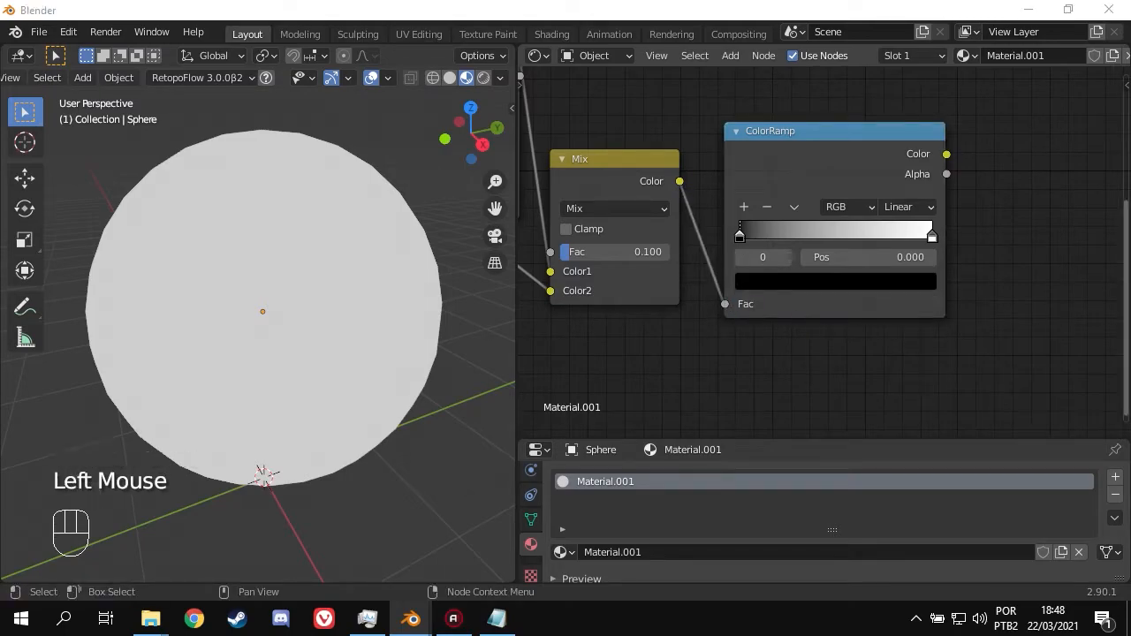
- Move the third ColorRamp's white stop to about 0.459 and add a light grey stop at about 0.052
click(939, 249)
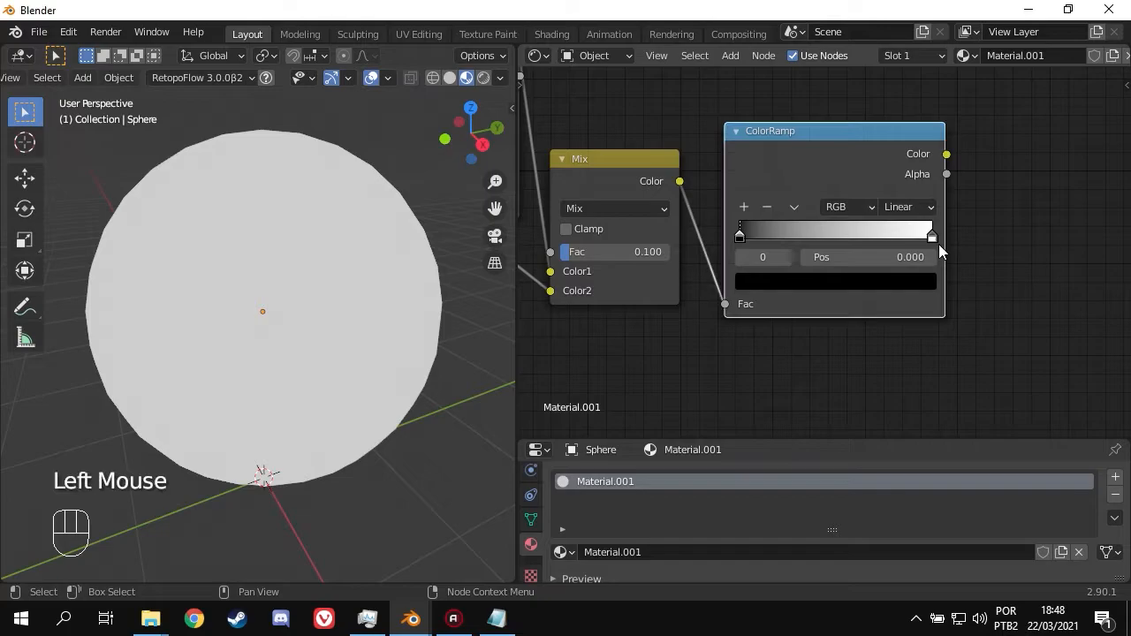
drag(932, 237, 831, 245)
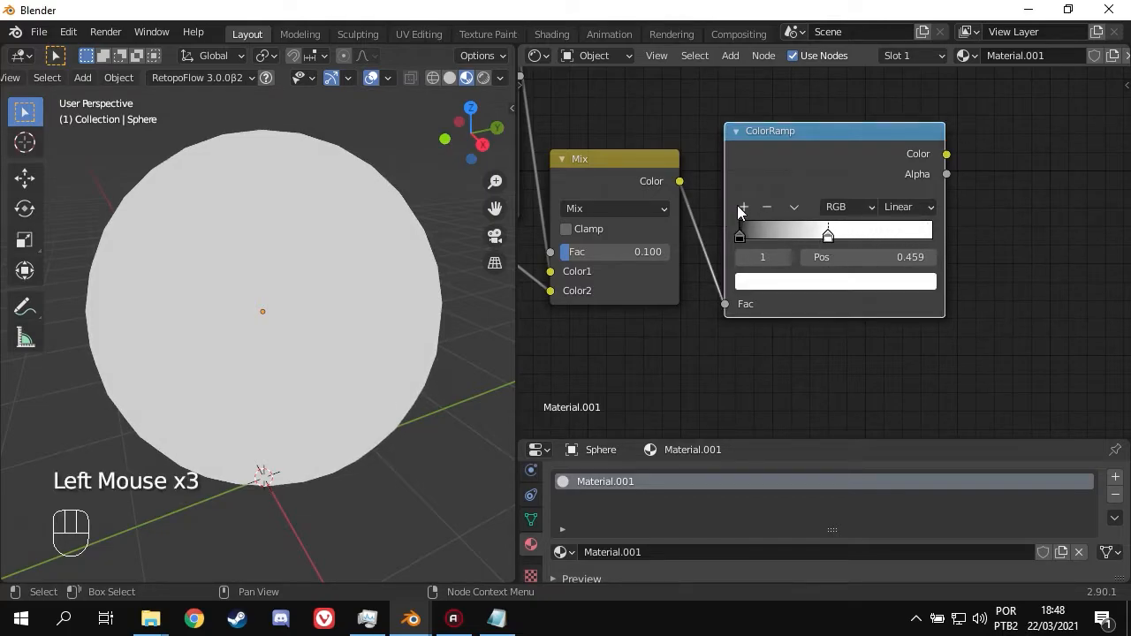
click(740, 208)
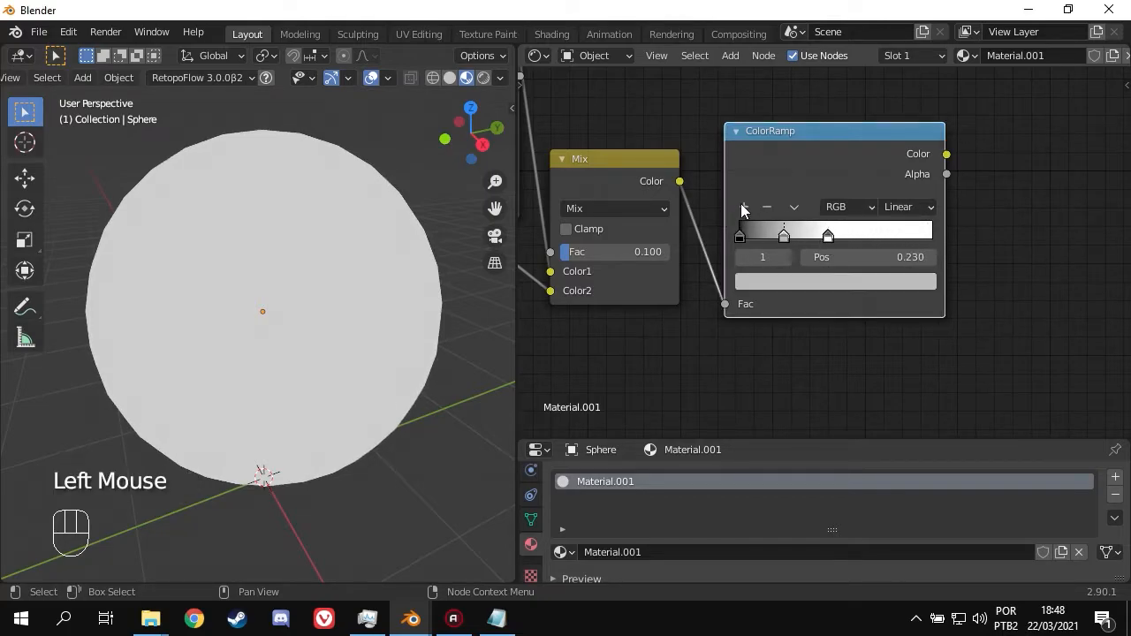
drag(787, 246, 749, 243)
click(783, 235)
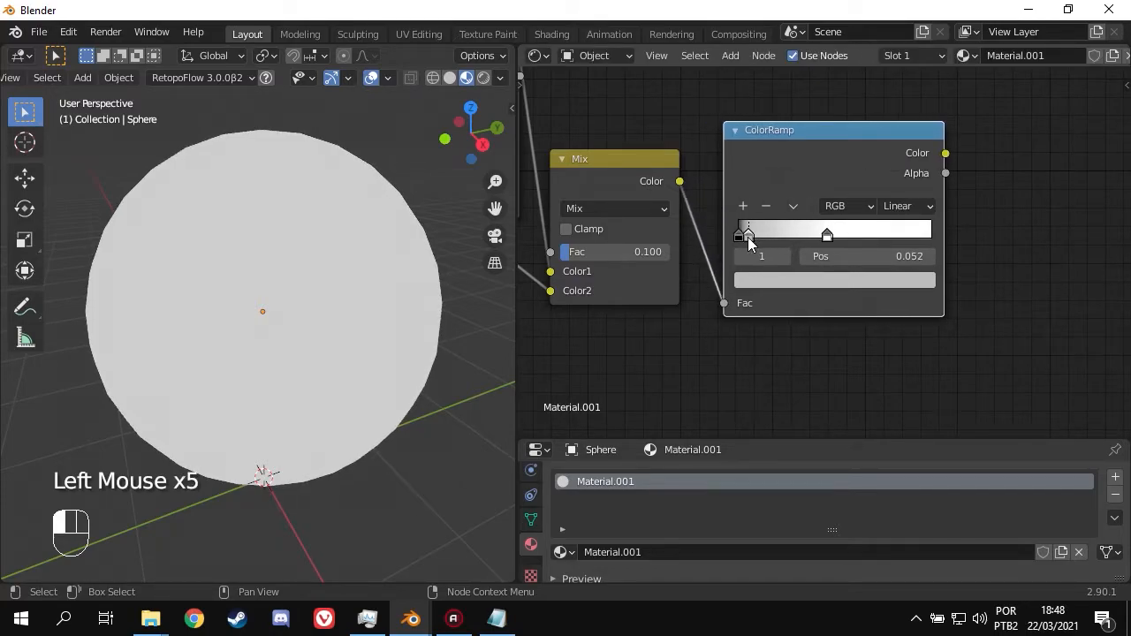
scroll(824, 157, down, 2)
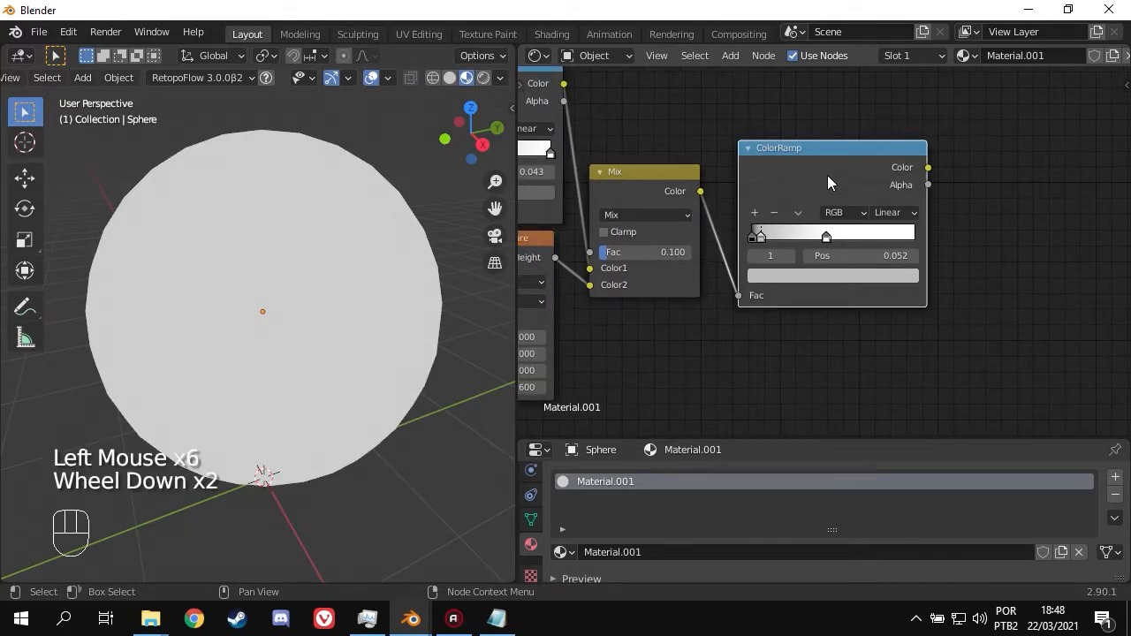
- Preview the third ColorRamp's output on the sphere and view it from a slightly different angle
ctrl+shift+click(827, 175)
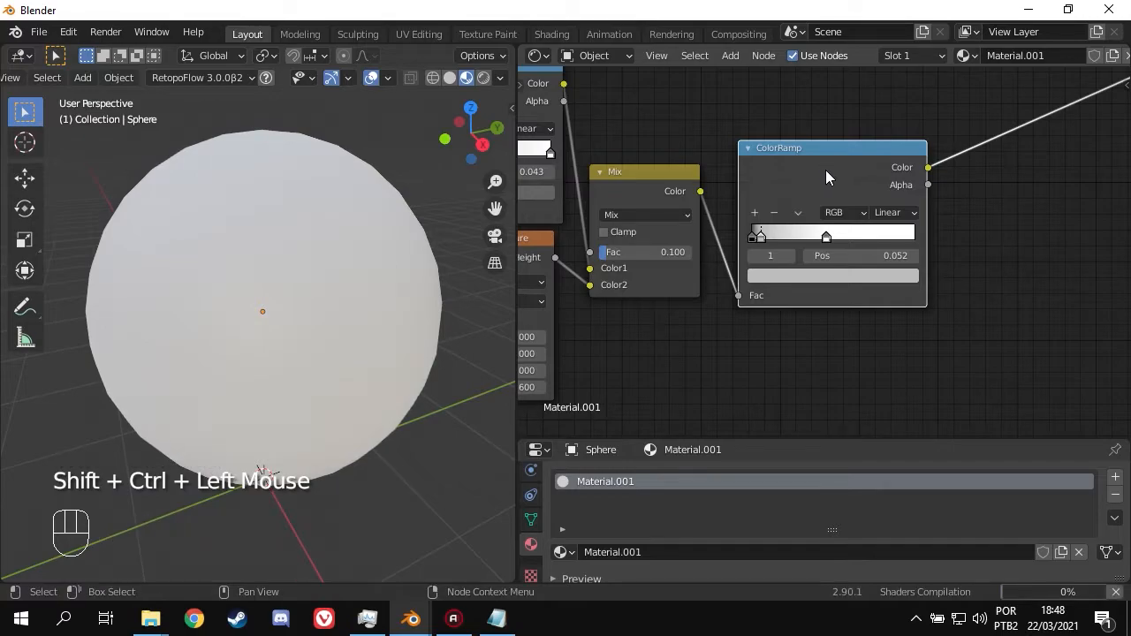
middle_drag(412, 252, 273, 271)
scroll(722, 346, down, 1)
- Add a Frame node in the empty area below the texture node chain
scroll(722, 346, down, 4)
middle_drag(722, 347, 937, 319)
scroll(745, 328, down, 4)
middle_drag(745, 328, 724, 314)
scroll(839, 336, down, 3)
scroll(837, 336, down, 2)
key(shift+a)
mouse_move(677, 368)
click(796, 367)
click(727, 330)
- Parent the whole chain, from the Noise Texture through the third ColorRamp, to the new frame
drag(560, 139, 959, 270)
shift+click(743, 347)
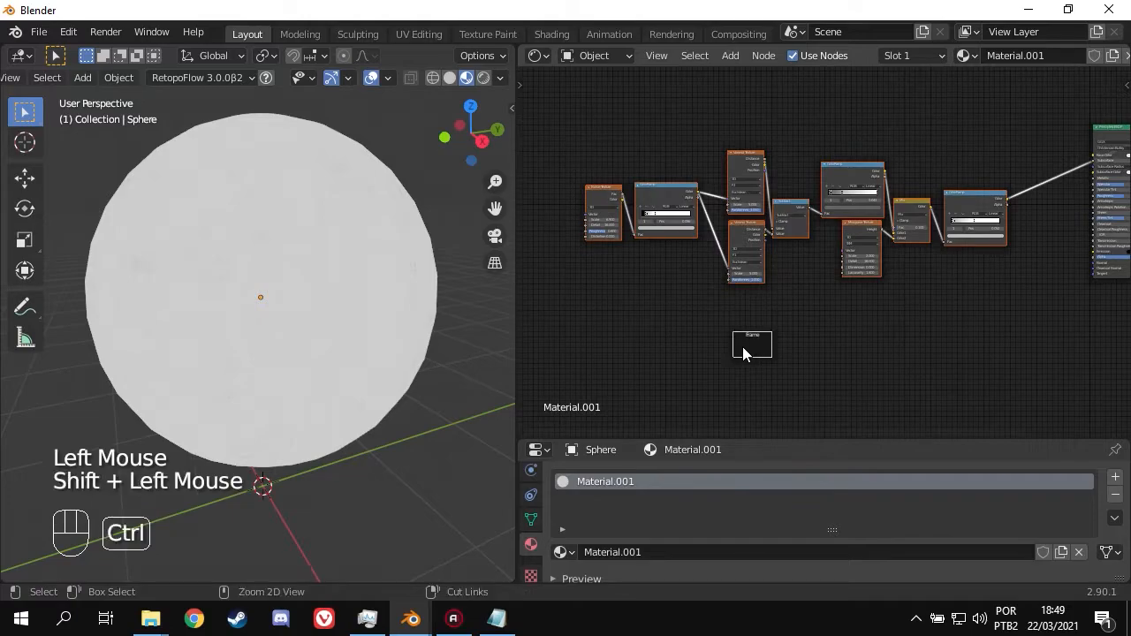
key(ctrl+p)
- Label the frame around the node chain Rough_texture
scroll(795, 343, up, 3)
click(826, 342)
click(783, 140)
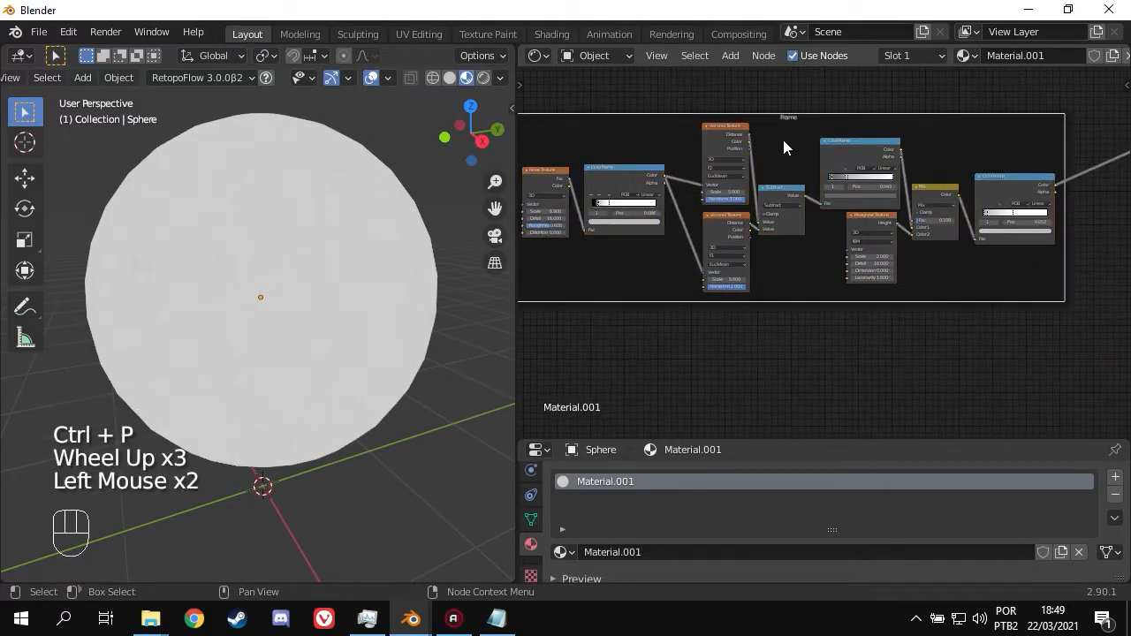
key(n)
click(1030, 157)
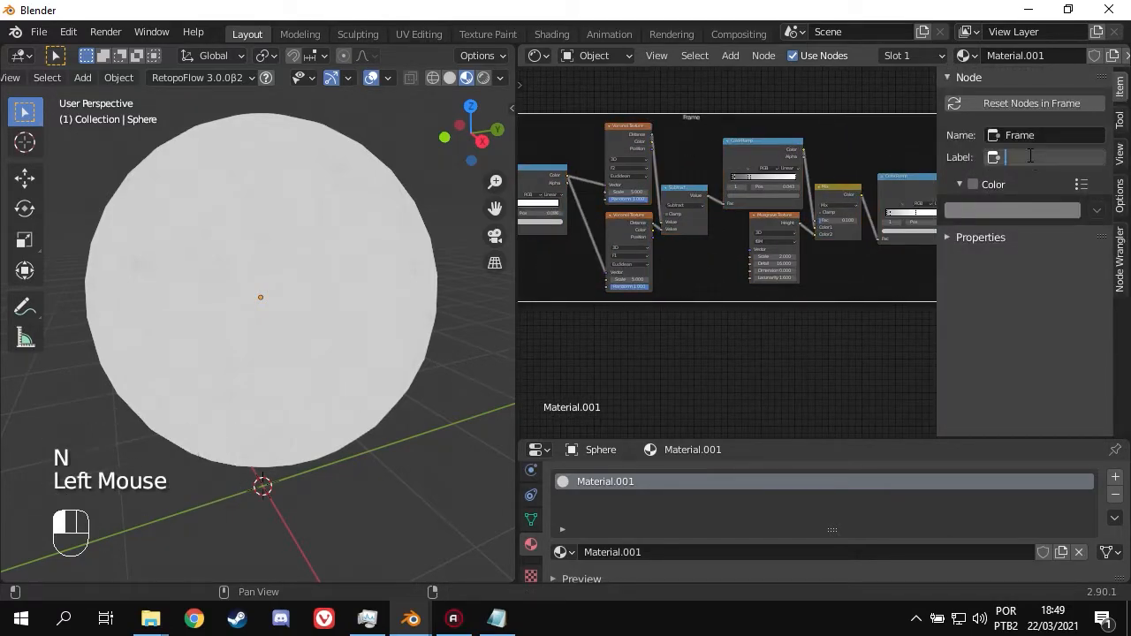
text(Rough_texture)
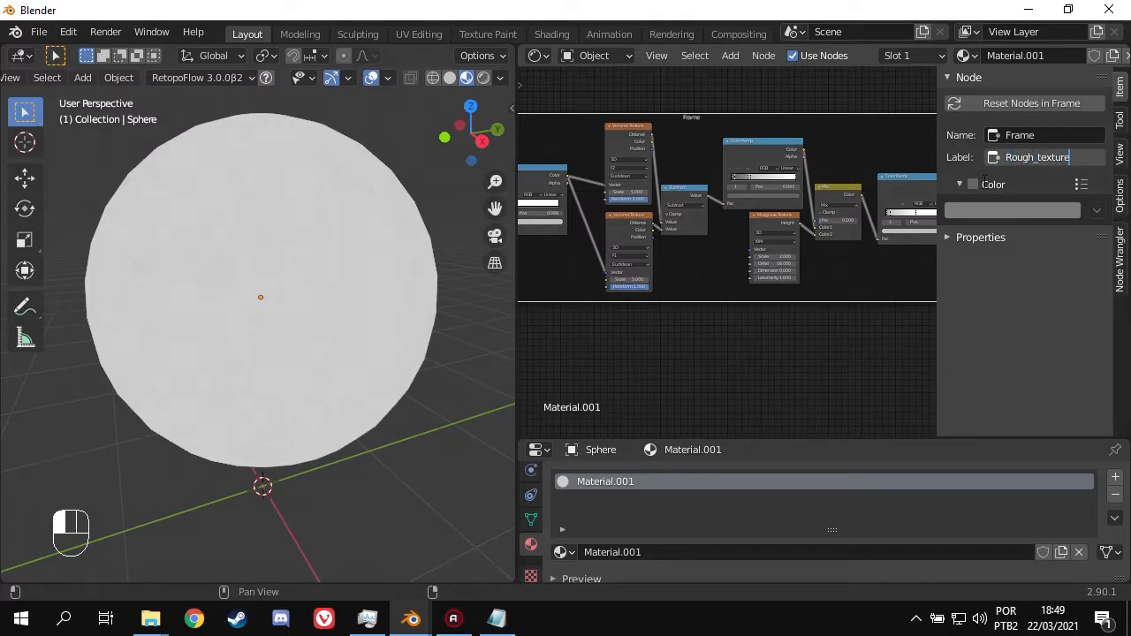
- Give the Rough_texture frame a custom green color of about R 0.108, G 0.608, B 0.333
click(972, 180)
click(972, 180)
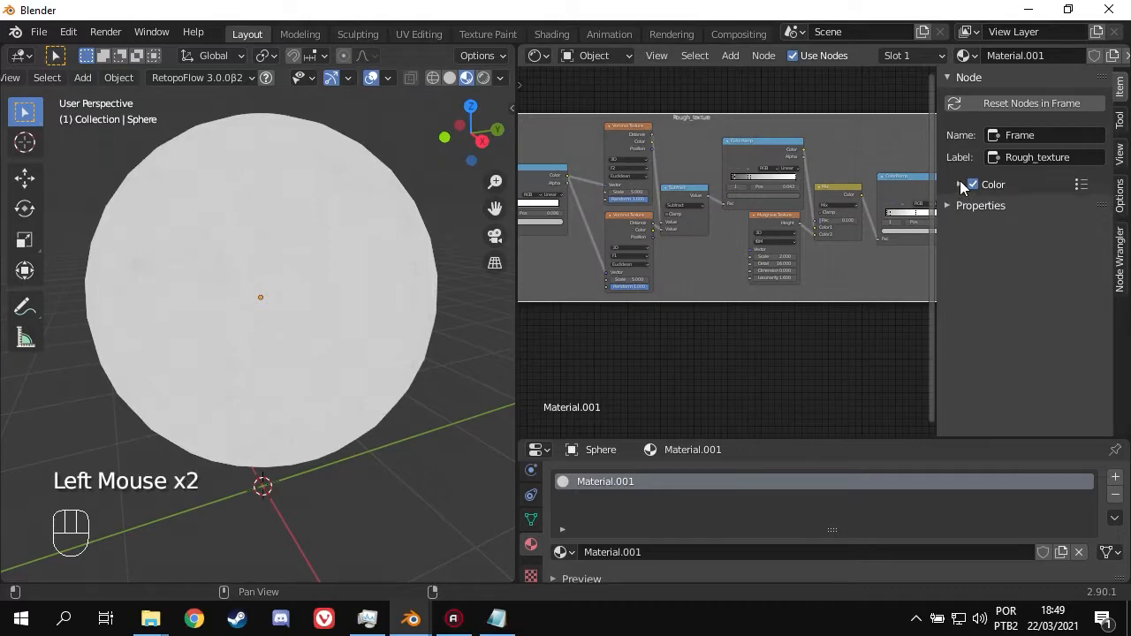
click(968, 212)
click(965, 260)
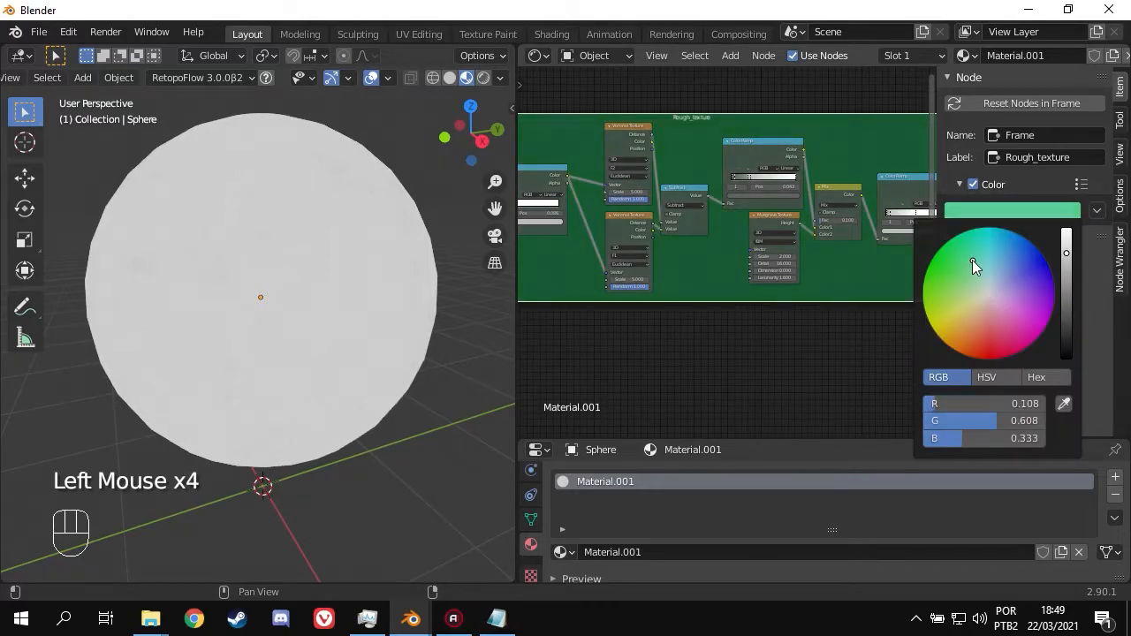
click(834, 359)
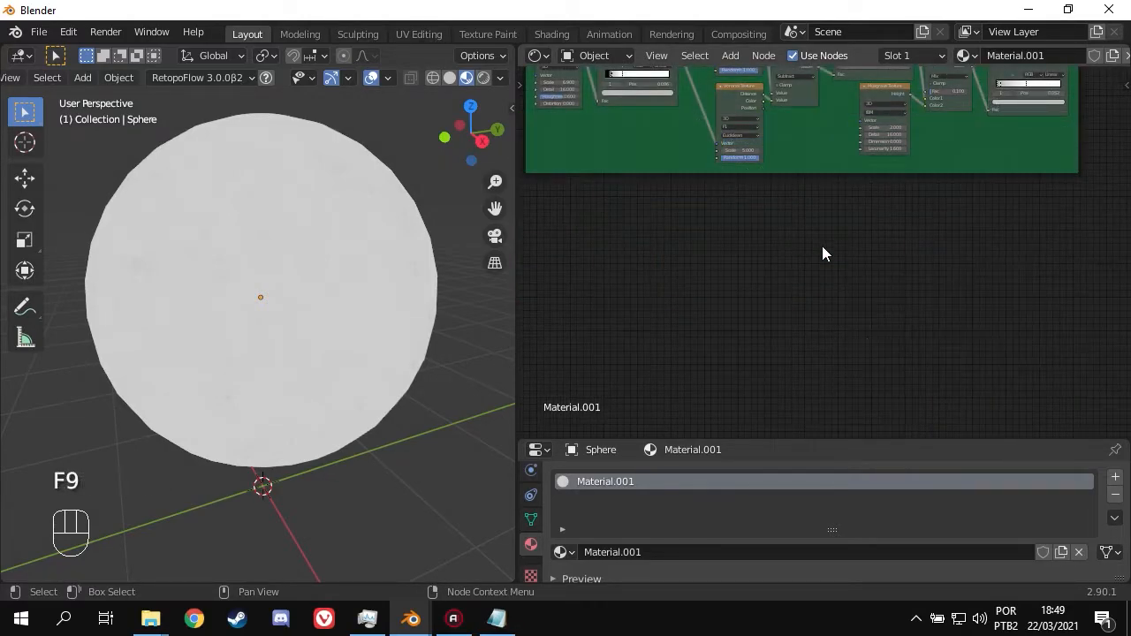
- Add a Texture Coordinate node in the empty area below the green frame
middle_drag(822, 254, 889, 270)
scroll(841, 290, up, 2)
key(shift+a)
mouse_move(652, 88)
click(869, 374)
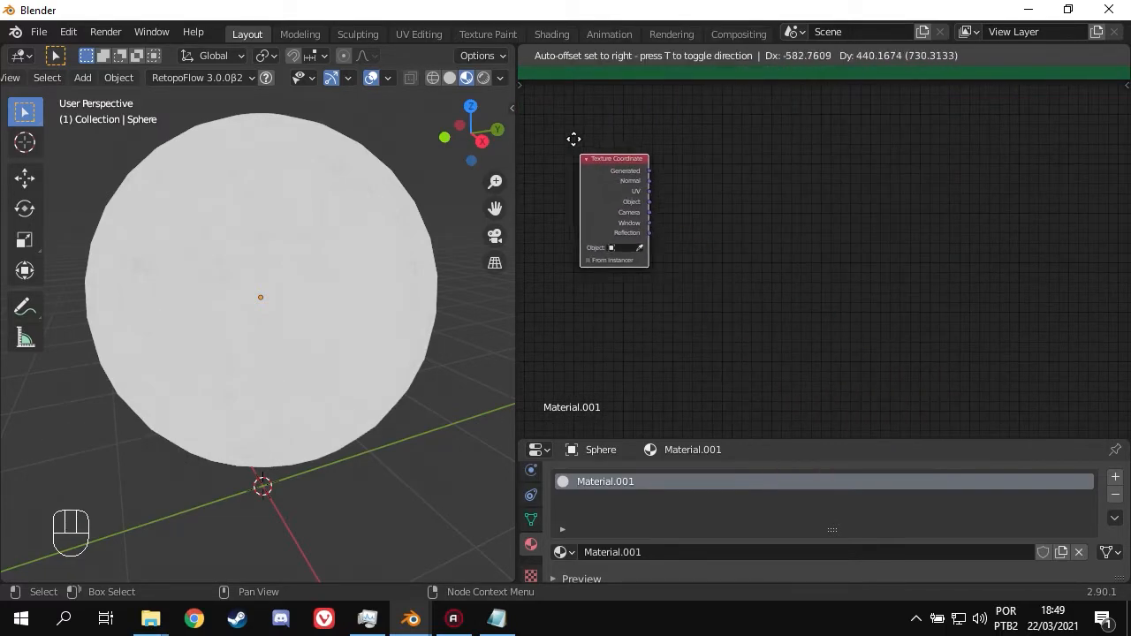
click(611, 189)
- Add a Voronoi Texture node beside the new Texture Coordinate node and link the Object output to its Vector input
scroll(736, 281, up, 4)
middle_drag(735, 281, 806, 272)
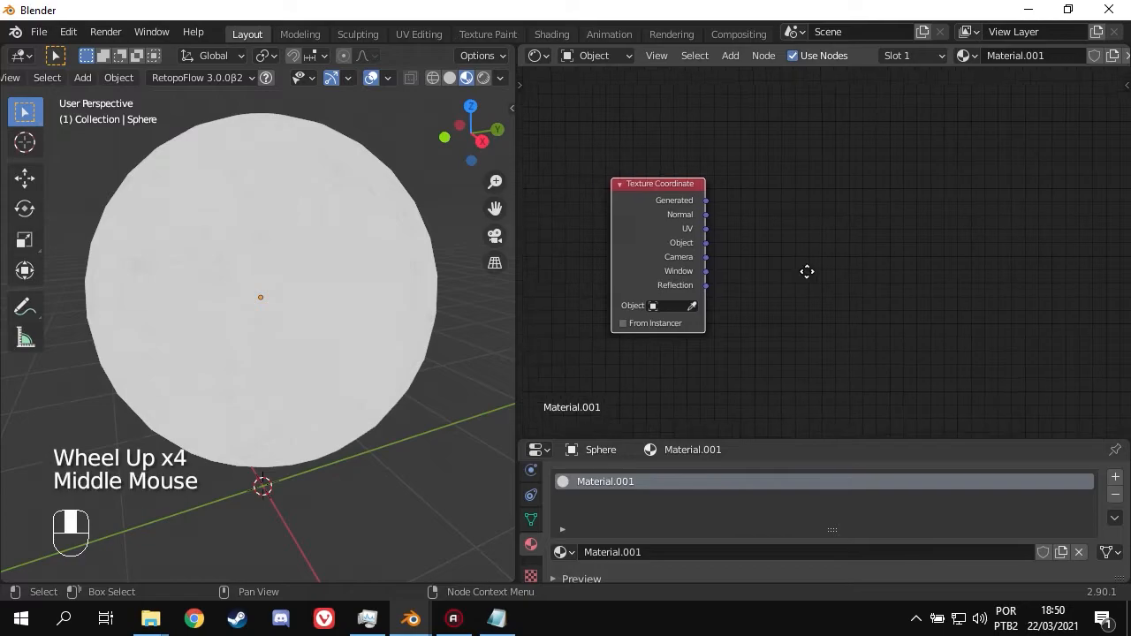
scroll(800, 270, up, 2)
key(shift+a)
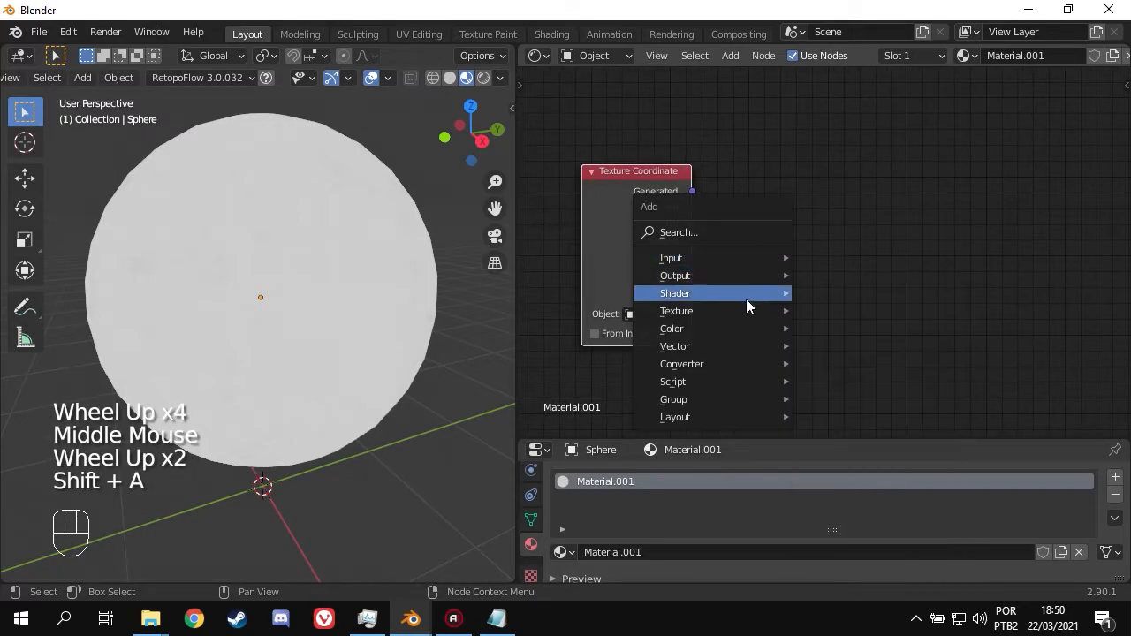
mouse_move(744, 311)
click(857, 272)
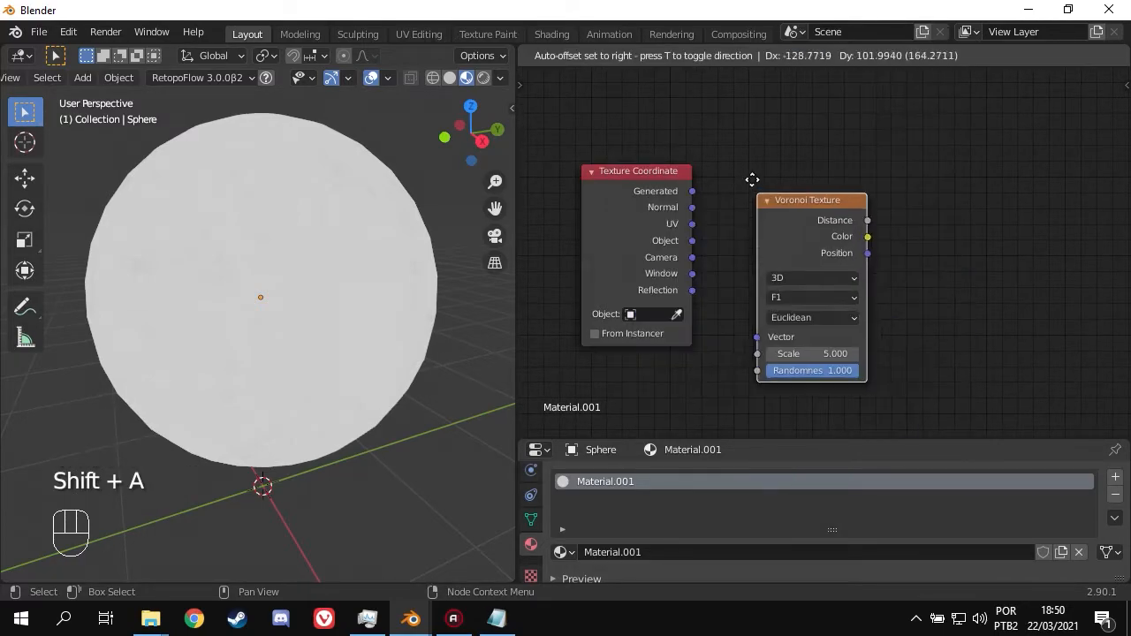
click(744, 162)
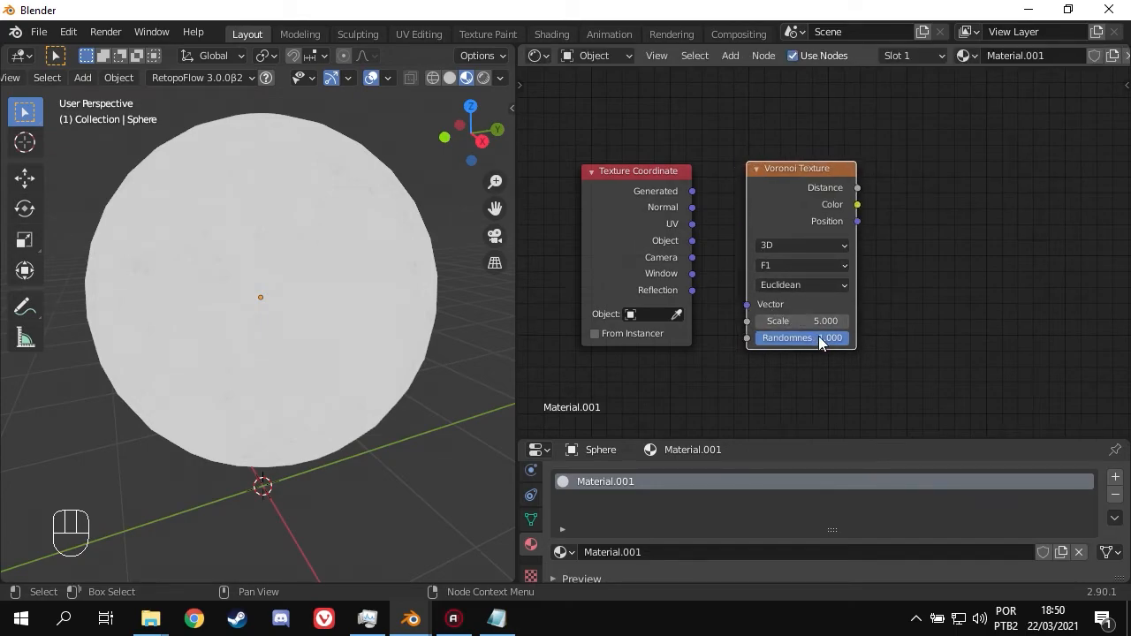
drag(693, 241, 742, 305)
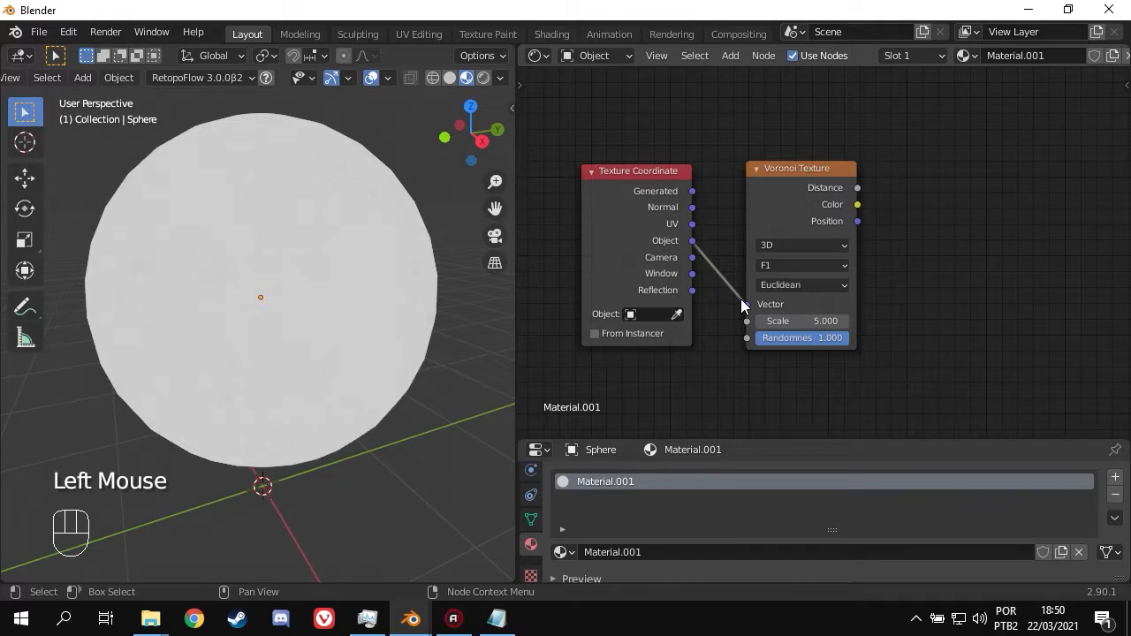
- Add a MixRGB node after the Voronoi Texture, linking Voronoi Color to Color1 and the Texture Coordinate's Object output to Color2
middle_drag(923, 295, 777, 295)
key(shift+a)
mouse_move(838, 253)
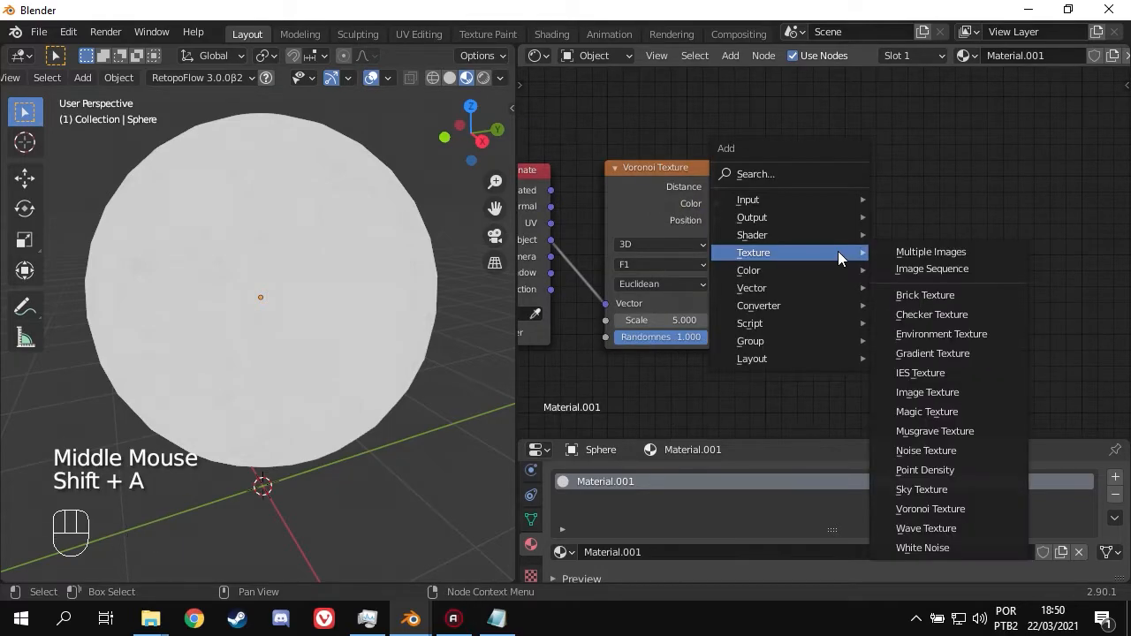
mouse_move(806, 271)
click(916, 371)
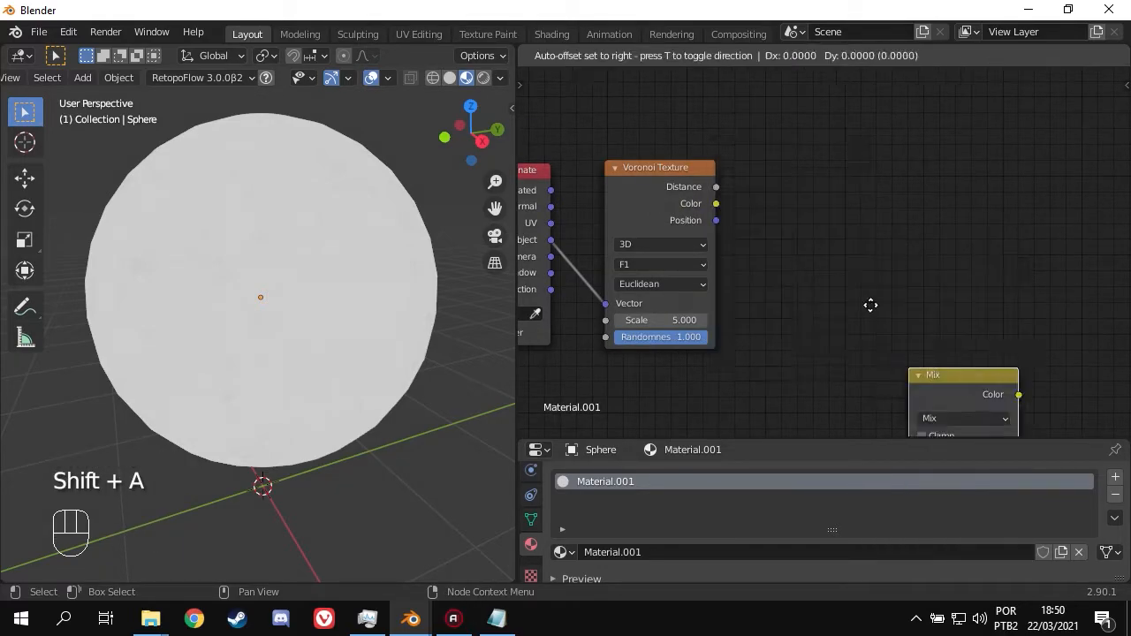
click(767, 167)
middle_drag(790, 358, 839, 362)
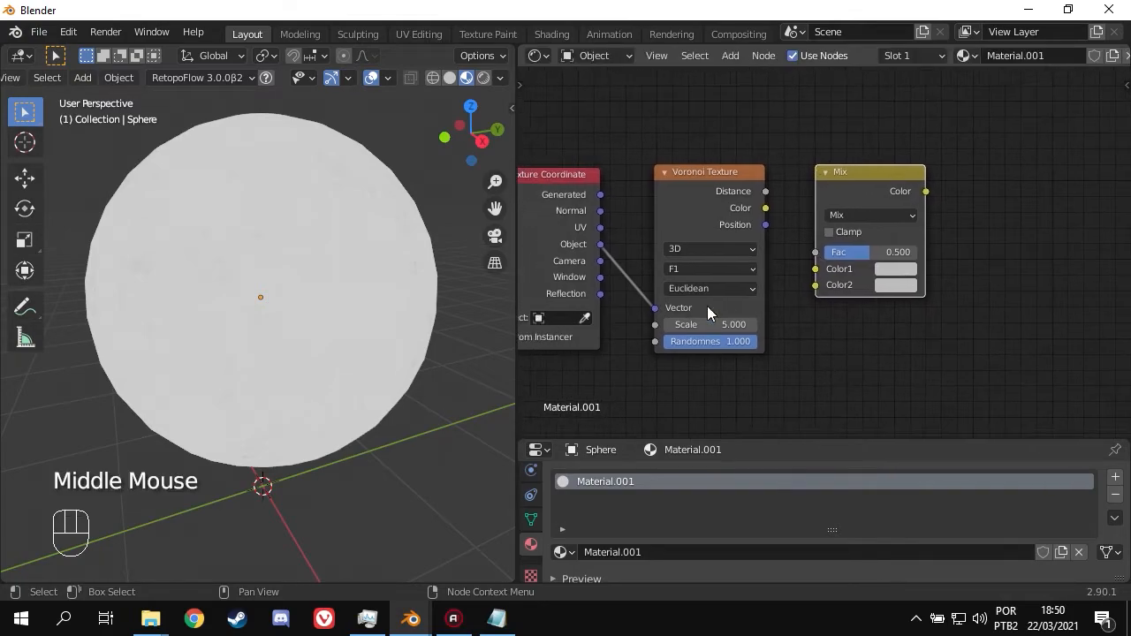
drag(600, 244, 820, 285)
drag(765, 208, 814, 270)
- Set the Mix node's Fac to 0.75
middle_drag(1013, 333, 973, 326)
scroll(827, 265, up, 5)
click(839, 256)
text(0.)
key(Return)
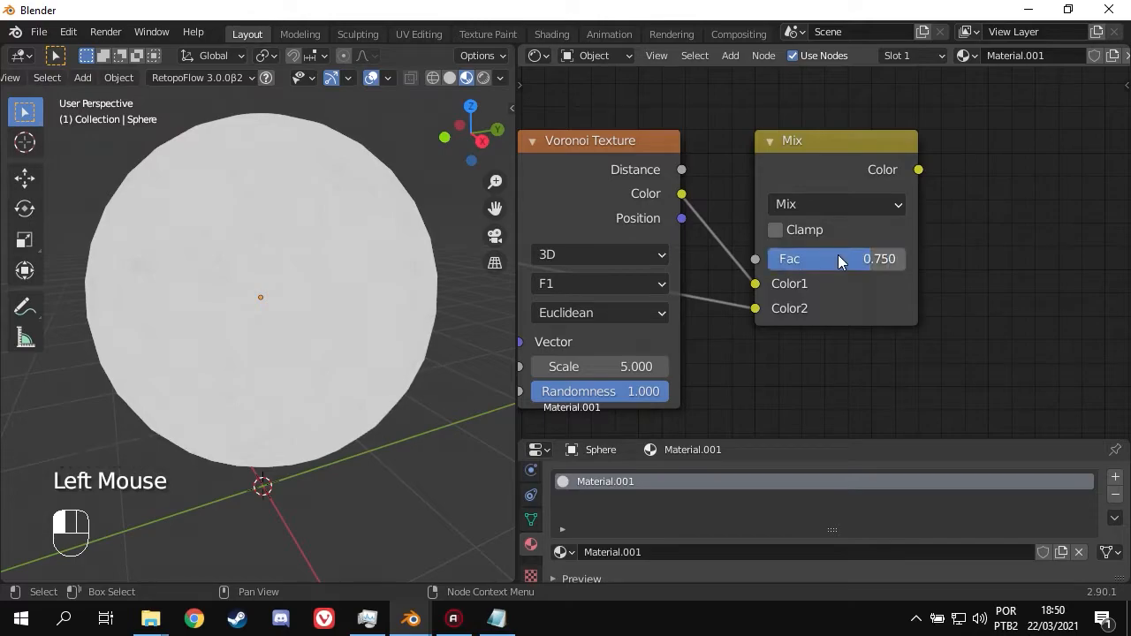
- Add a second Voronoi Texture node after the Mix node and link the Mix Color output to its Vector input
middle_drag(951, 271, 779, 219)
scroll(821, 255, down, 3)
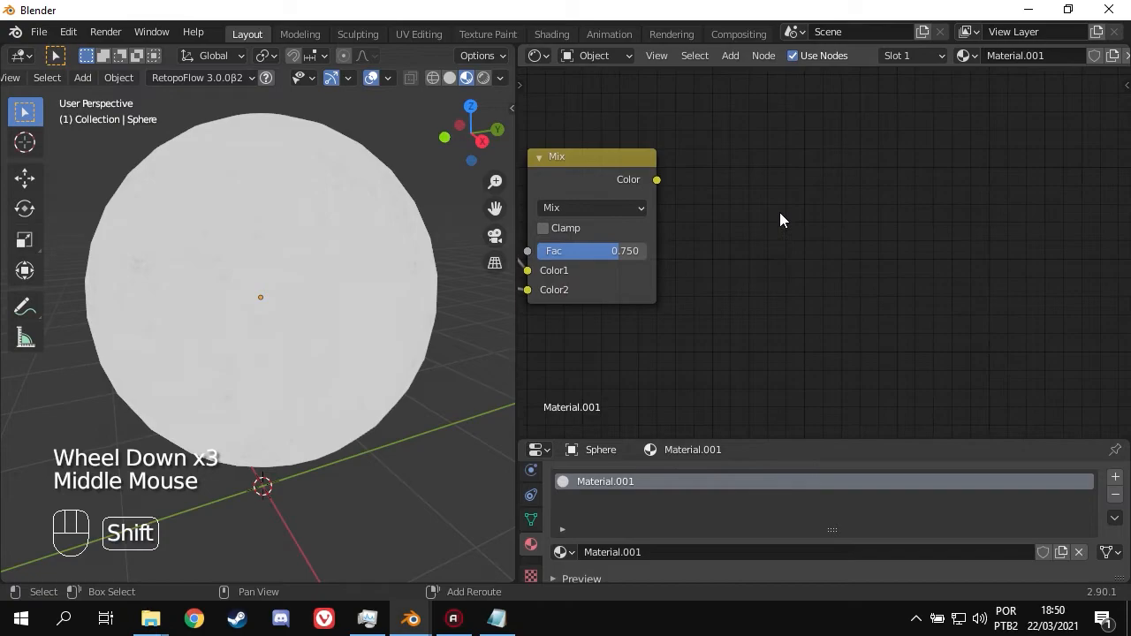
key(shift+a)
mouse_move(739, 198)
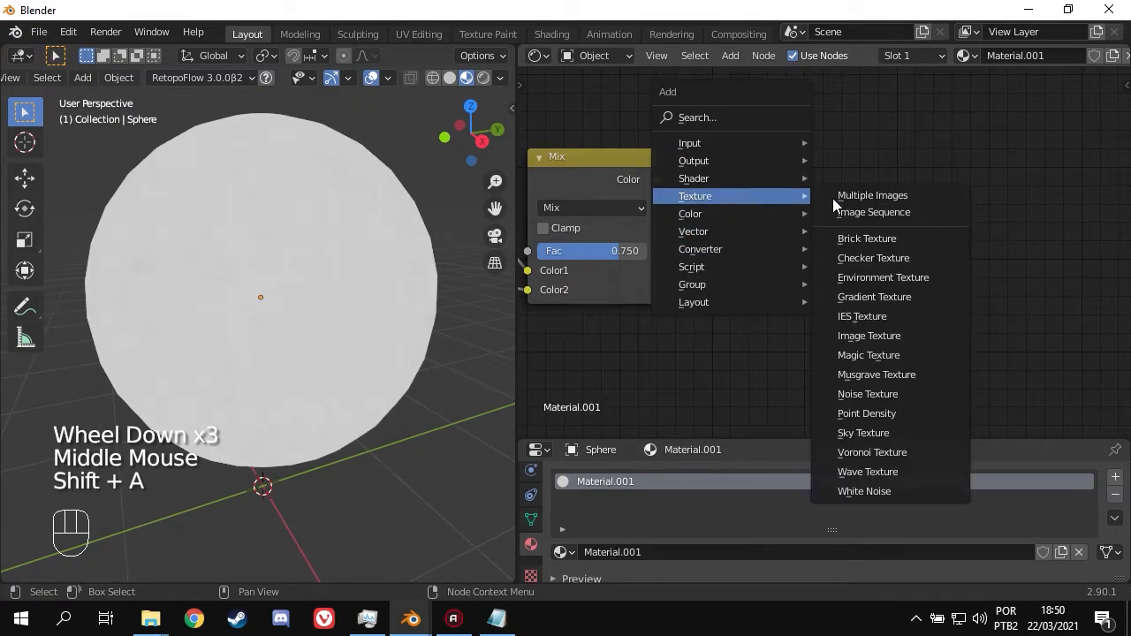
click(872, 452)
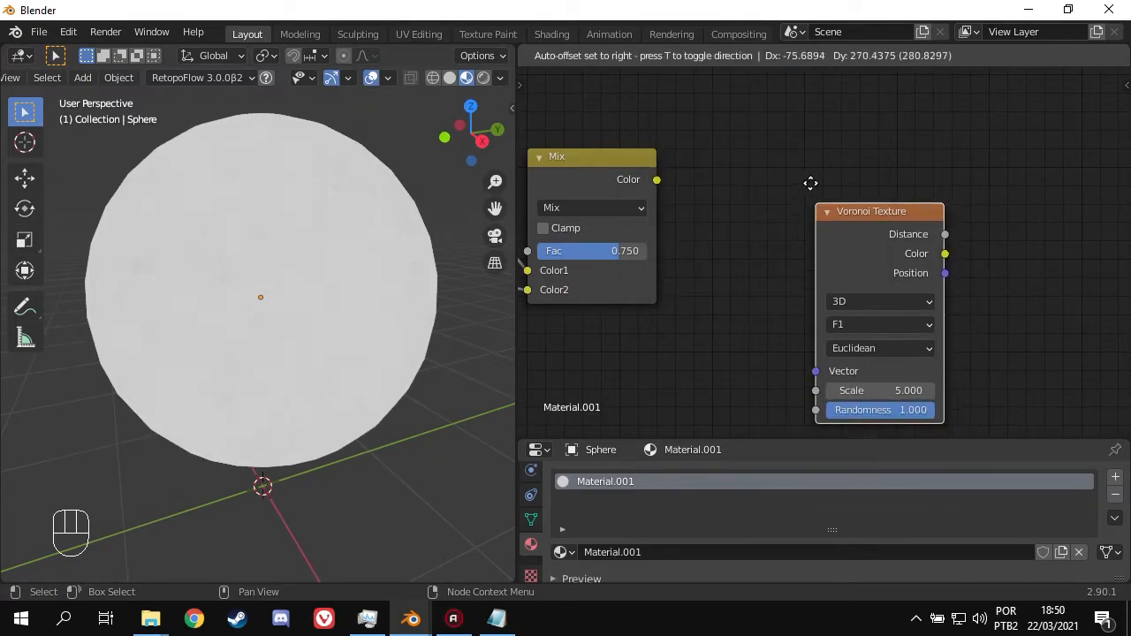
click(755, 116)
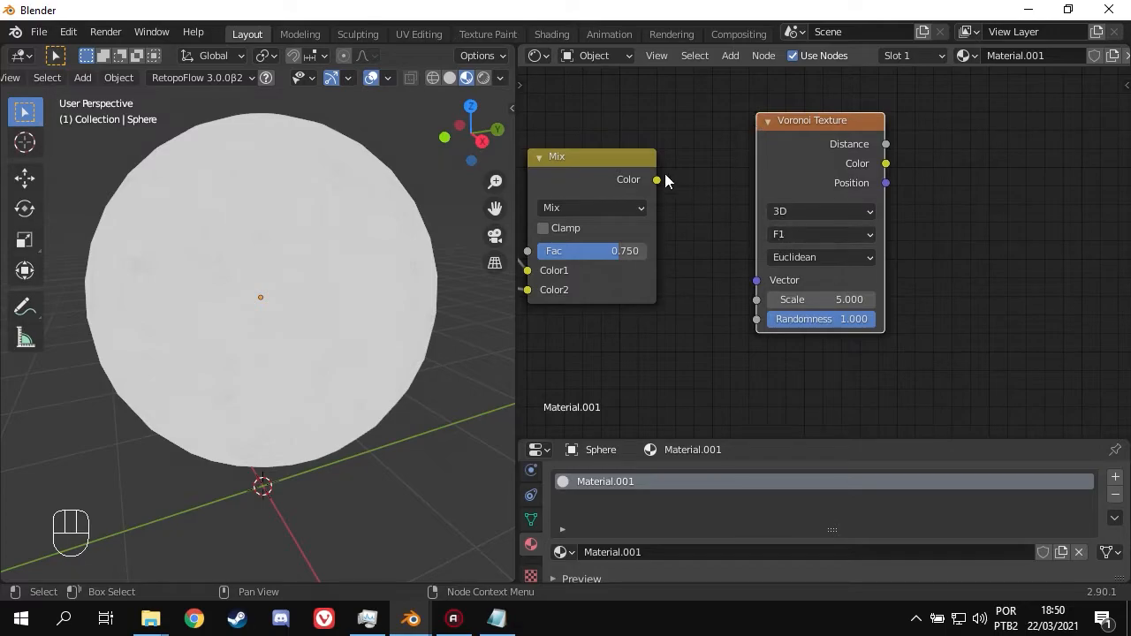
drag(665, 175, 683, 200)
drag(756, 287, 757, 281)
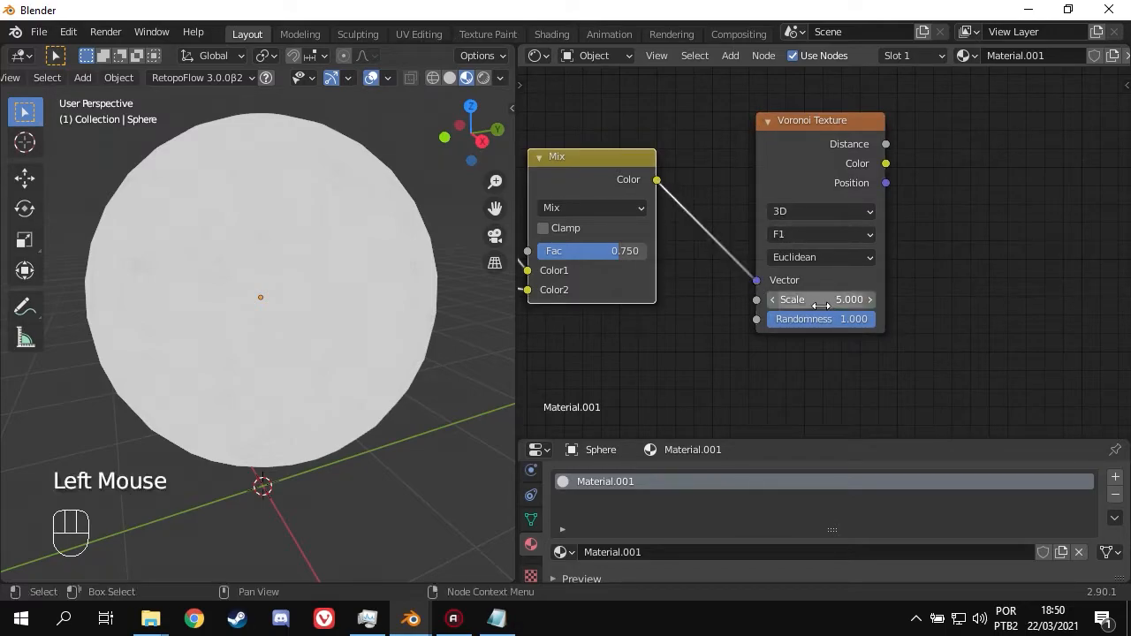
- Set the second Voronoi Texture to Smooth F1 with the Minkowski distance metric and a Scale of 0.3
scroll(832, 320, up, 6)
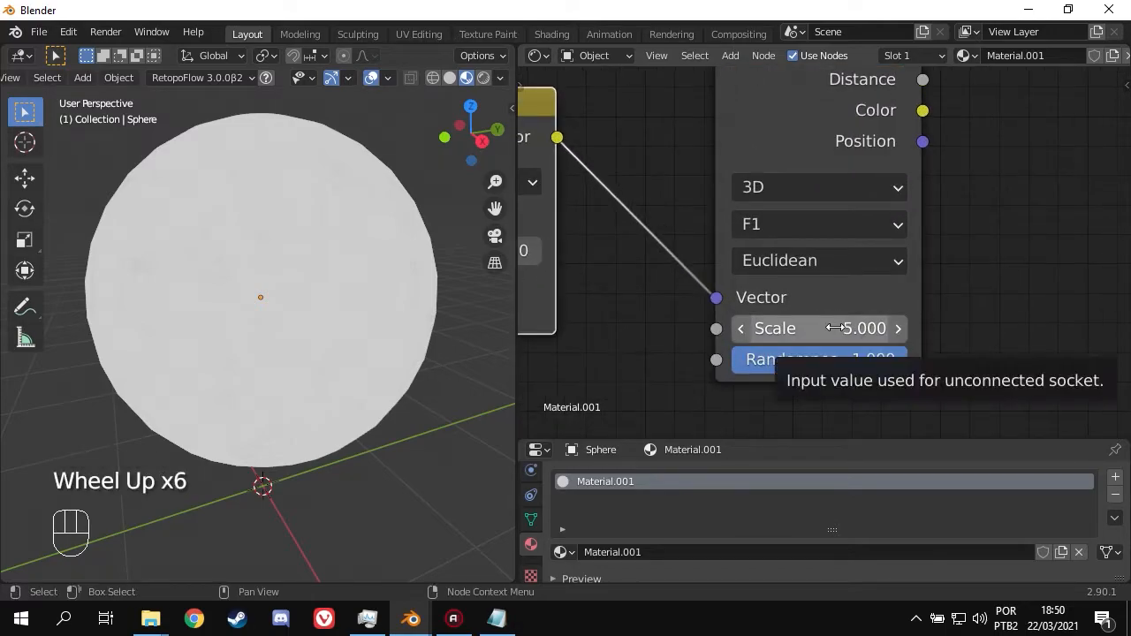
click(825, 224)
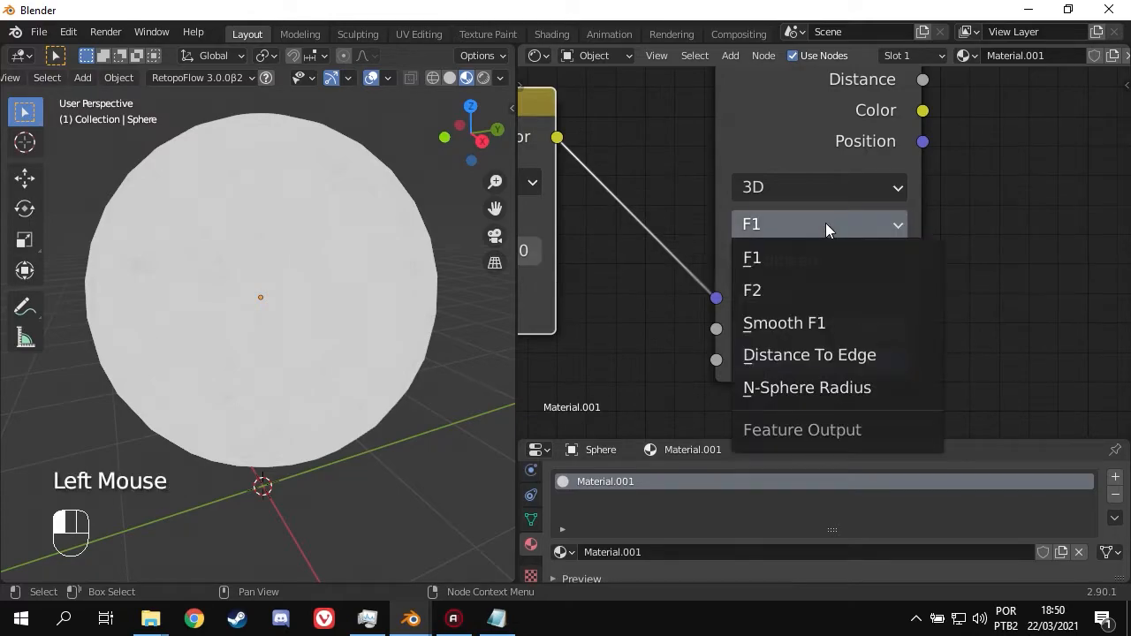
click(818, 324)
click(836, 259)
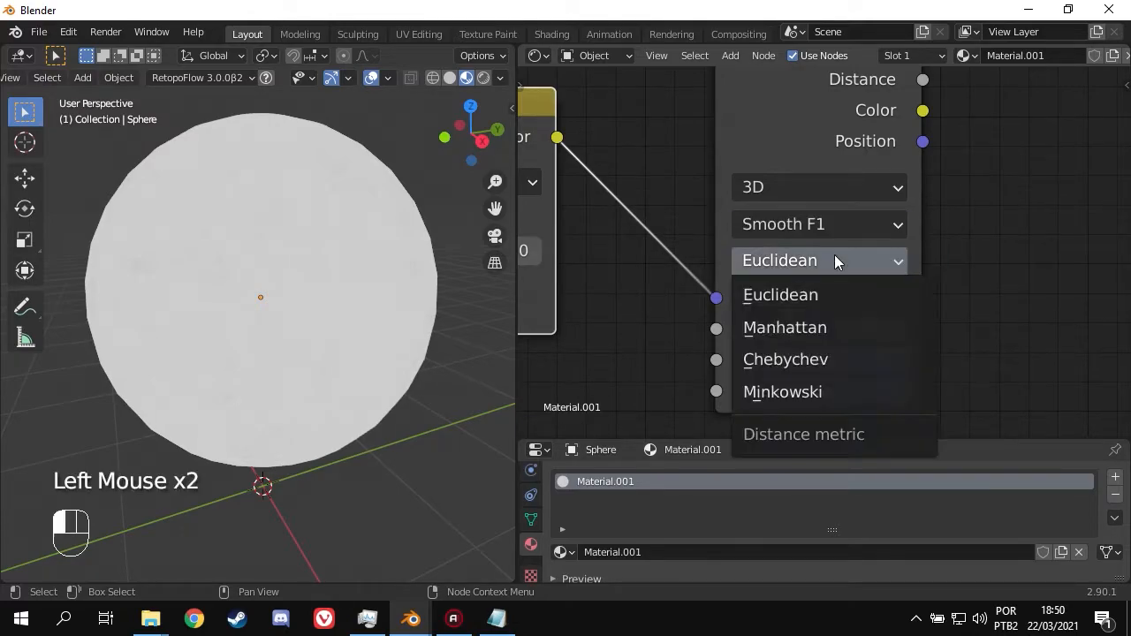
click(826, 391)
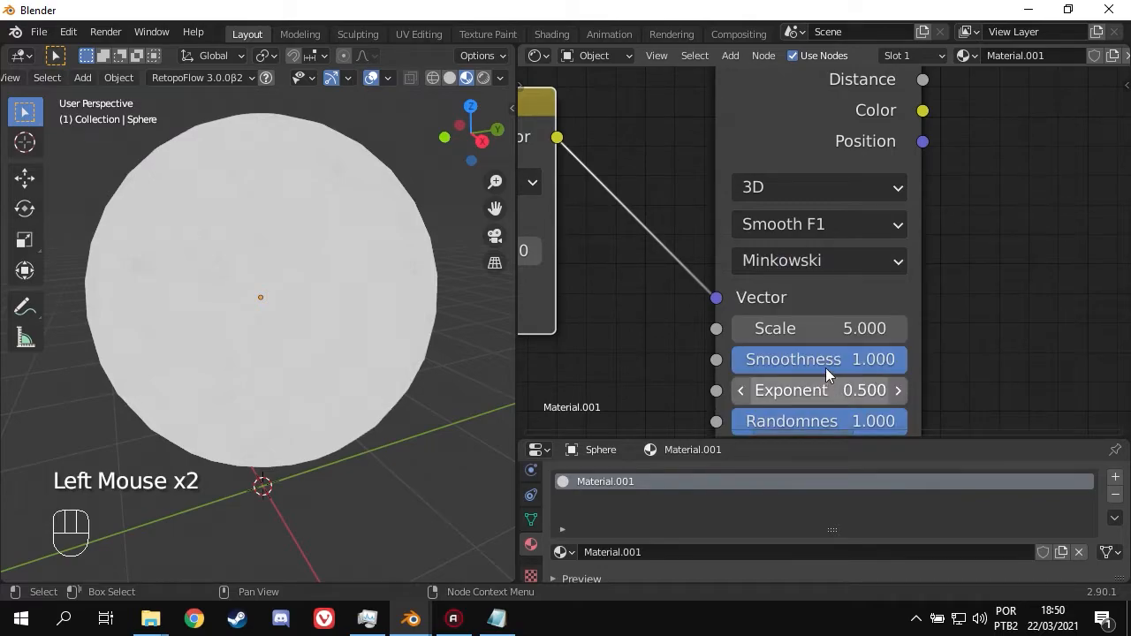
click(855, 329)
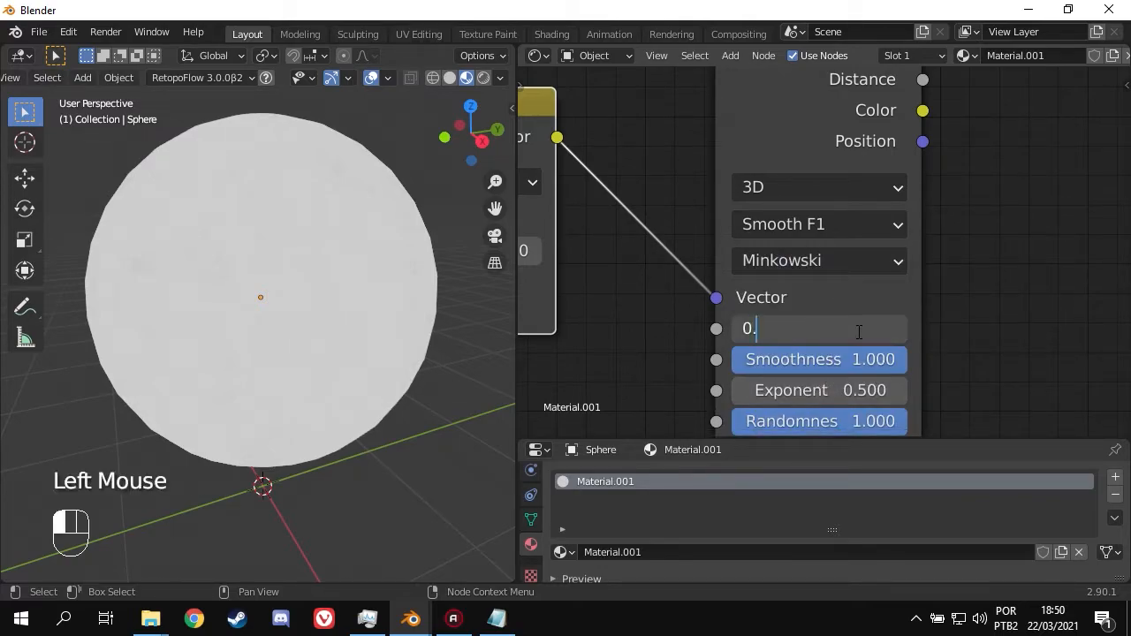
text(0.3)
key(Return)
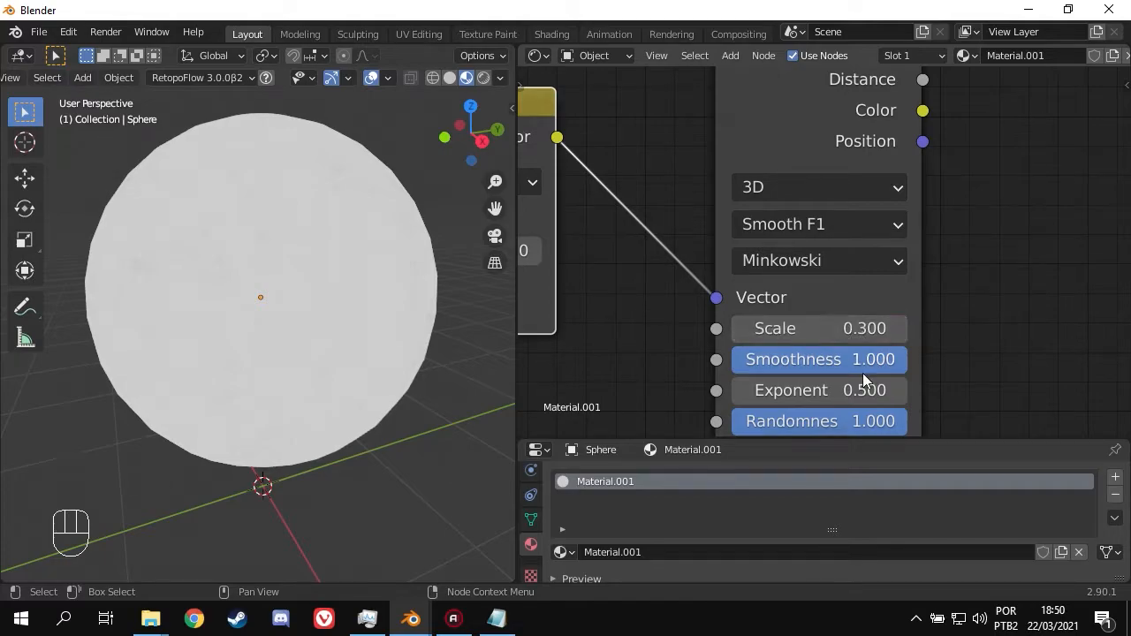
- Add a Noise Texture node after the second Voronoi Texture and link the Voronoi Distance output to its Vector input
middle_drag(928, 388, 790, 417)
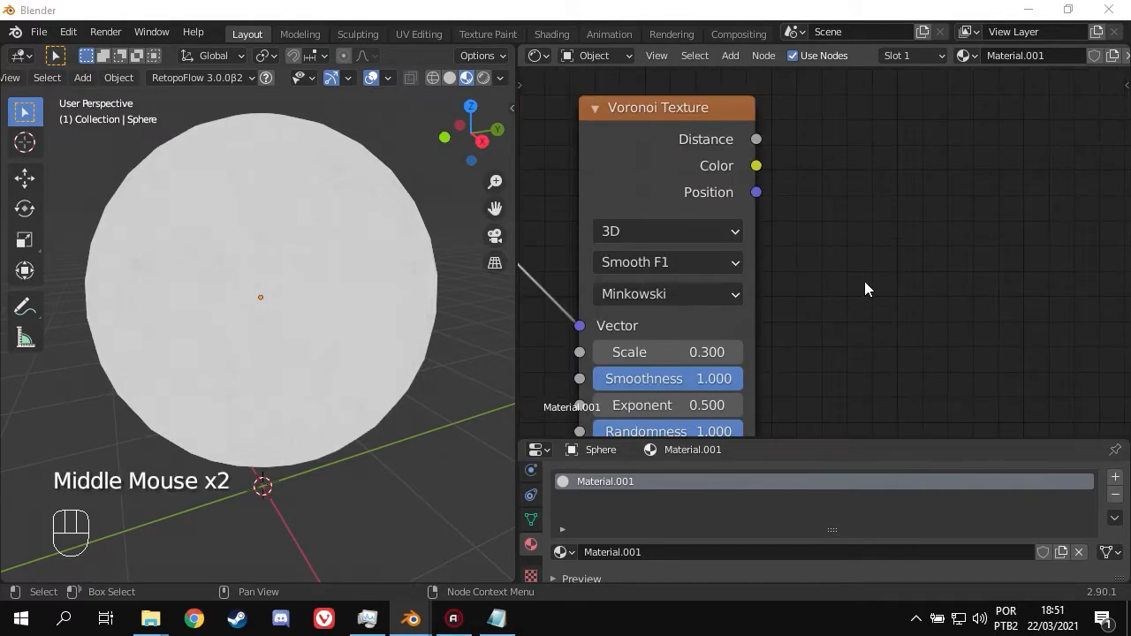
middle_drag(865, 288, 813, 288)
key(shift+a)
mouse_move(814, 274)
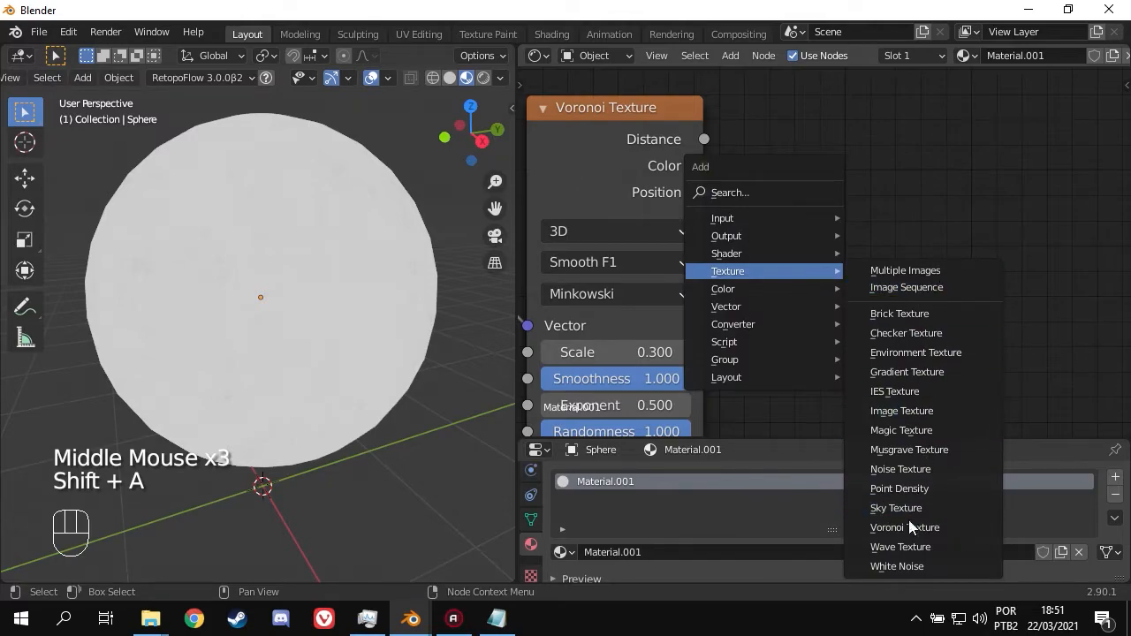
click(906, 470)
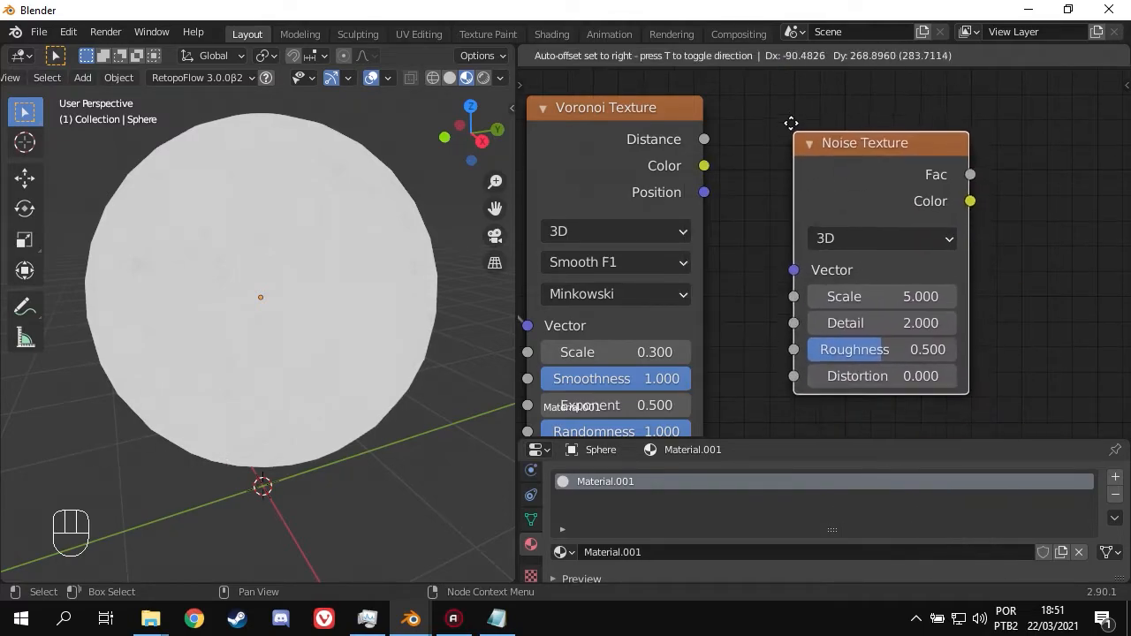
click(792, 155)
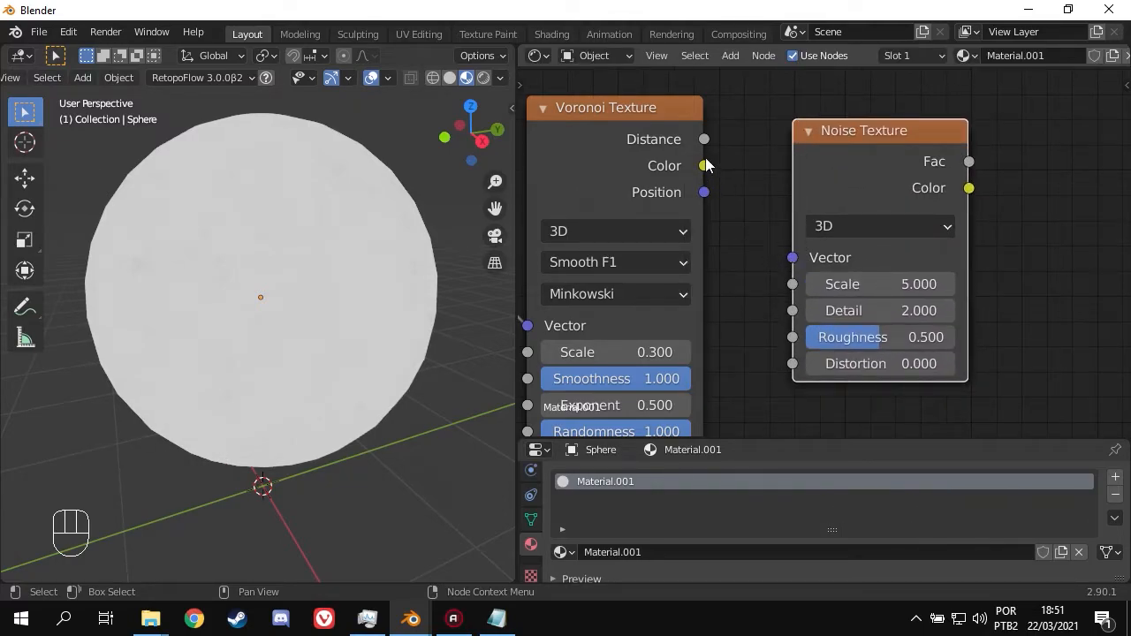
drag(701, 140, 766, 225)
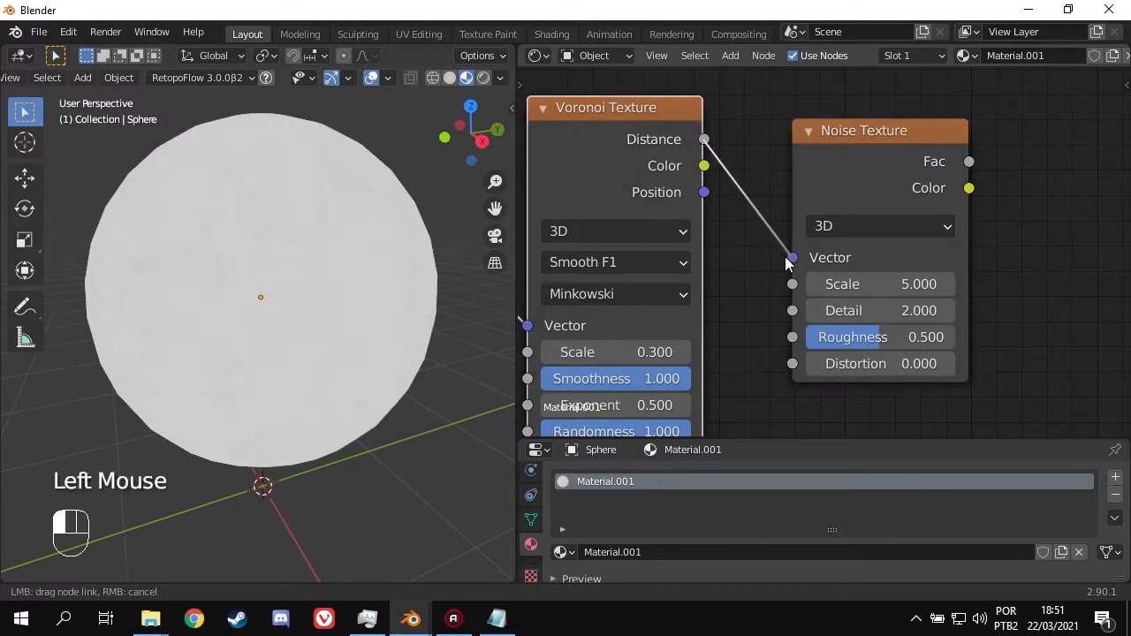
drag(789, 263, 791, 259)
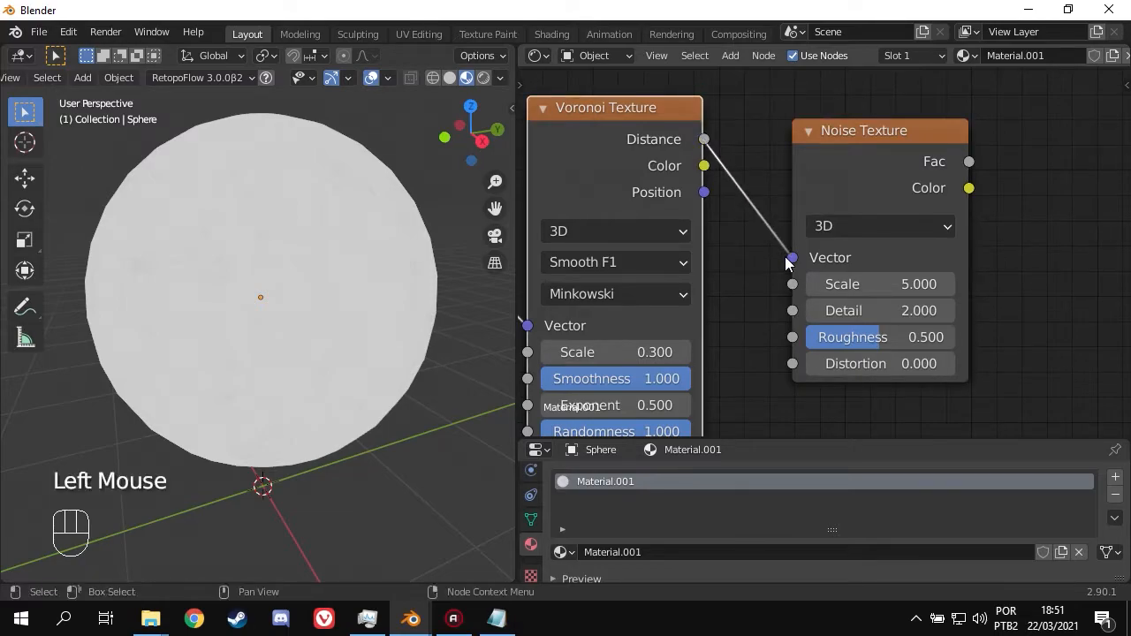
- Set the new Noise Texture's Scale to 40, Detail to 2.6 and Roughness to 0
double_click(907, 283)
text(40)
key(Return)
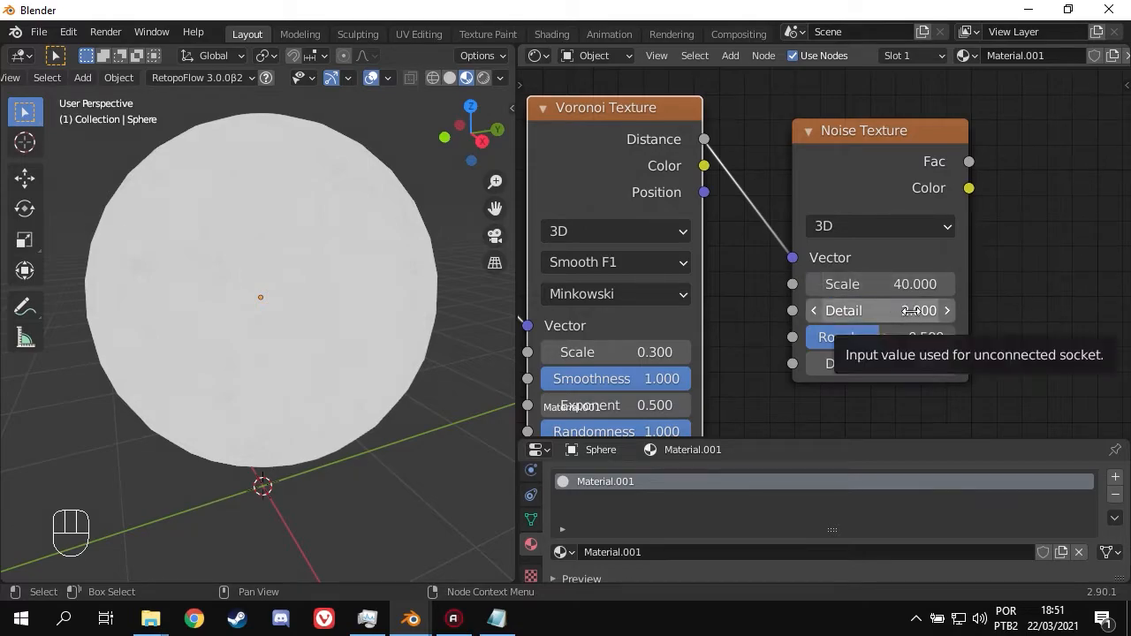
click(910, 310)
text(2.)
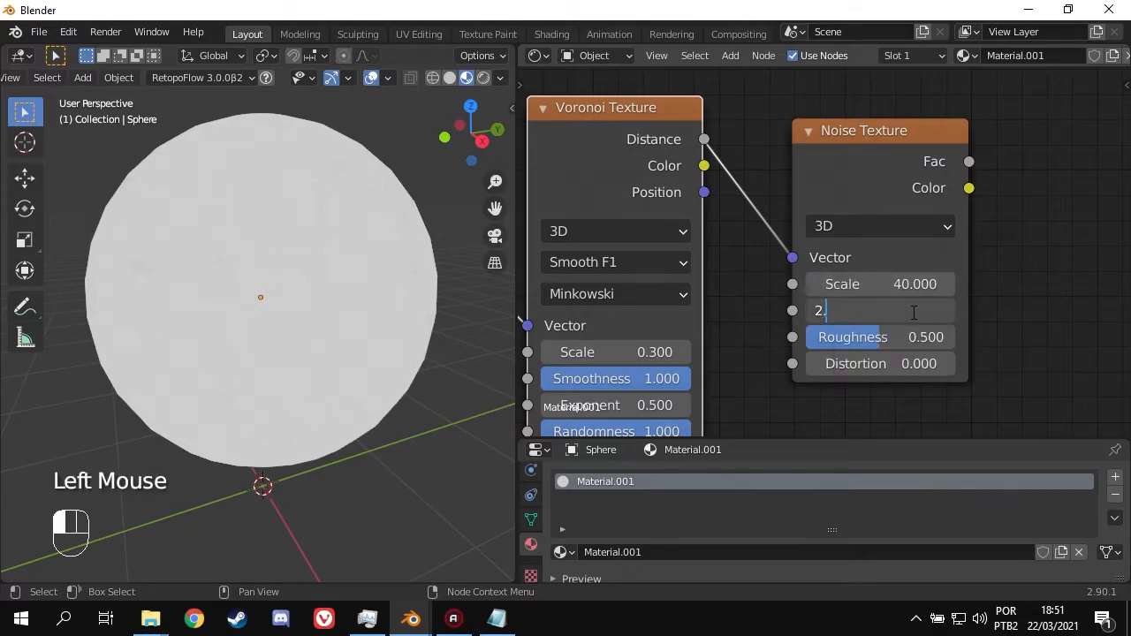
text(6)
key(Return)
click(912, 337)
text(0)
key(Return)
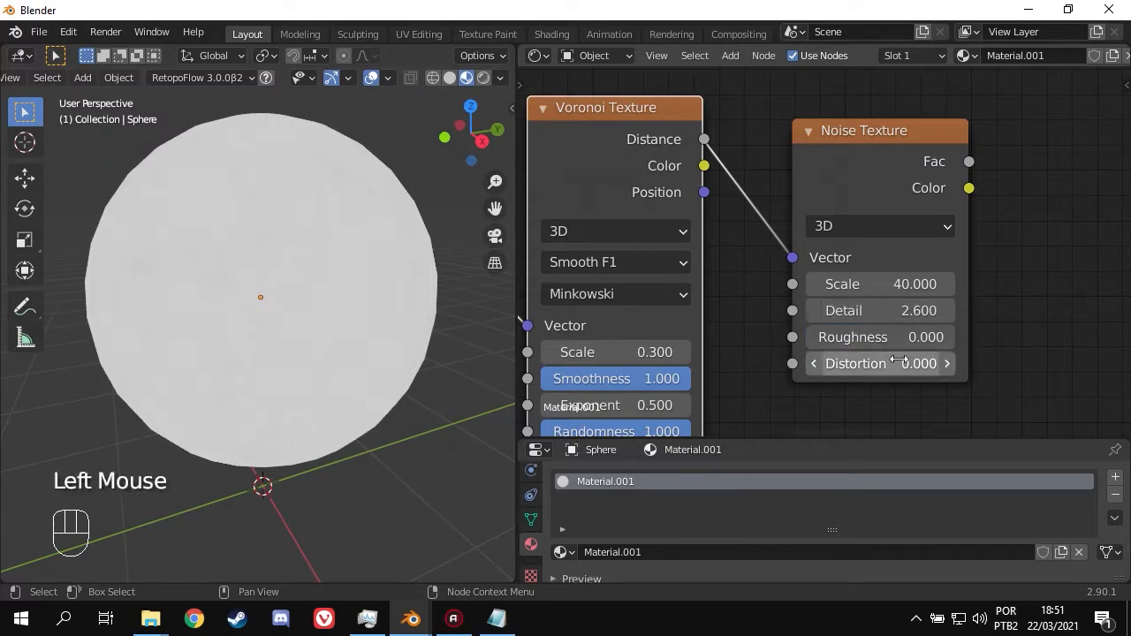
- Add a ColorRamp node after the Noise Texture and link the noise Fac output to its Fac input
middle_drag(997, 346, 796, 339)
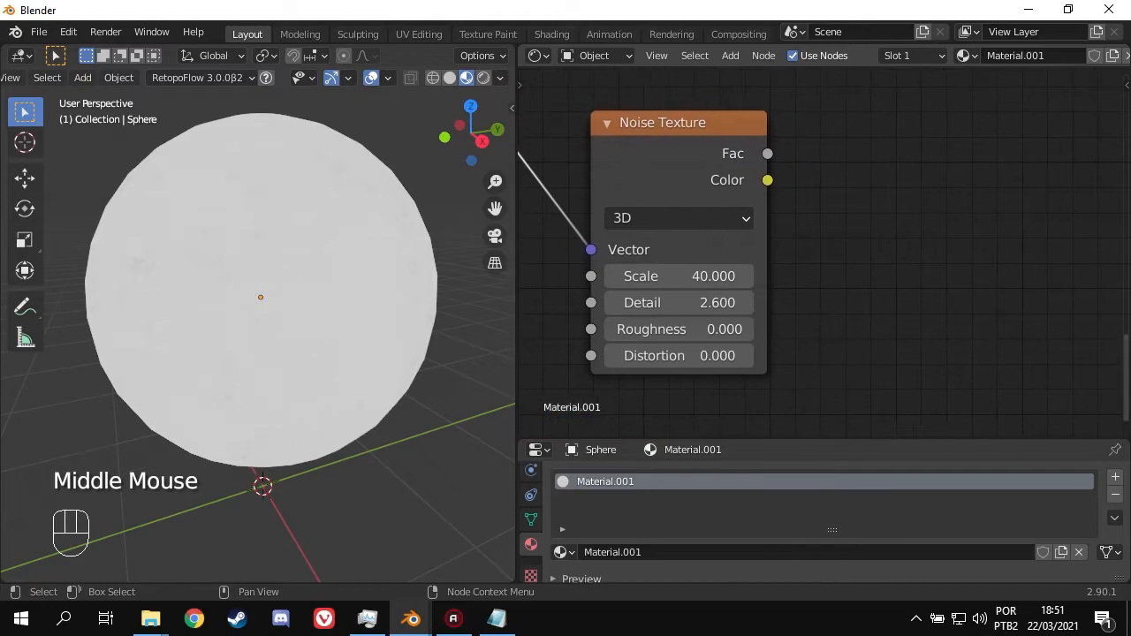
middle_drag(894, 279, 850, 283)
click(823, 241)
key(shift+a)
mouse_move(821, 231)
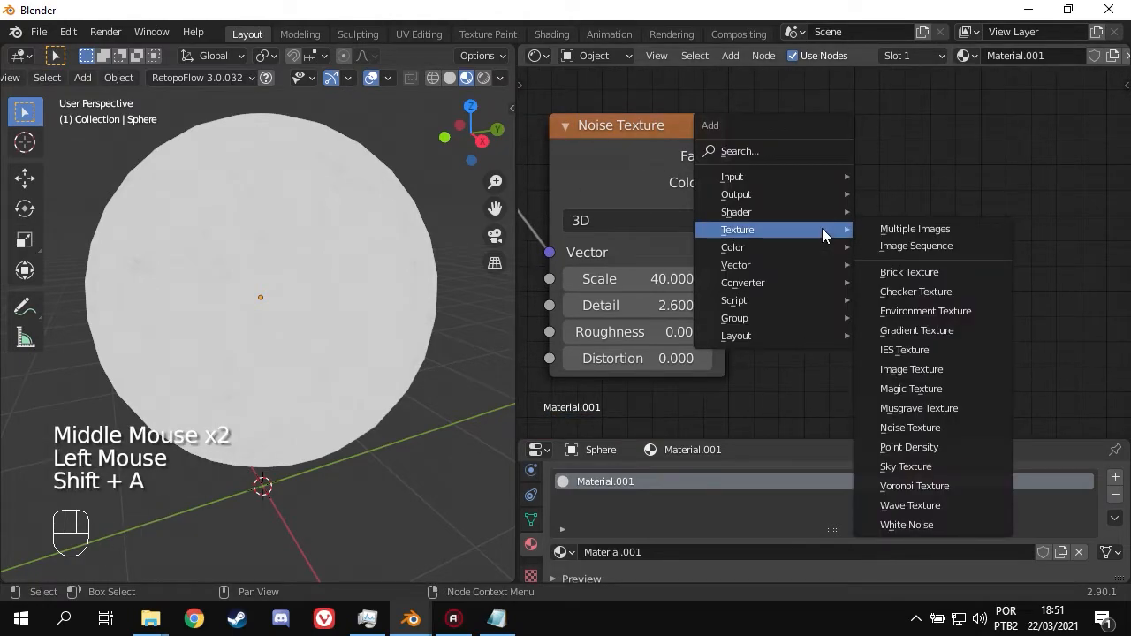
mouse_move(786, 283)
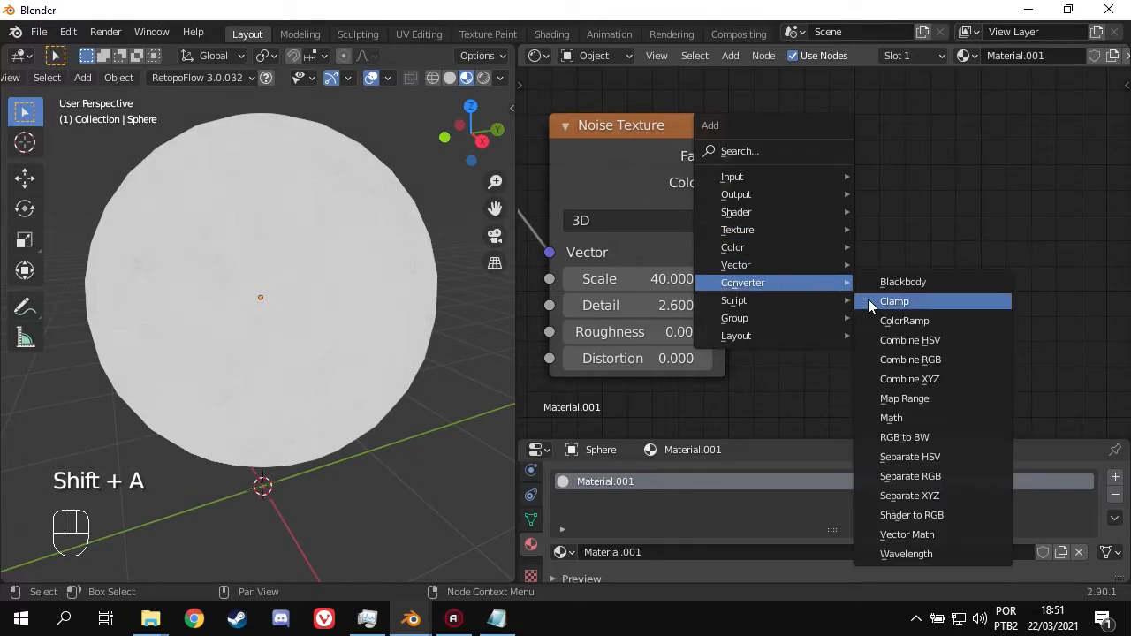
click(919, 321)
click(772, 118)
drag(726, 156, 773, 361)
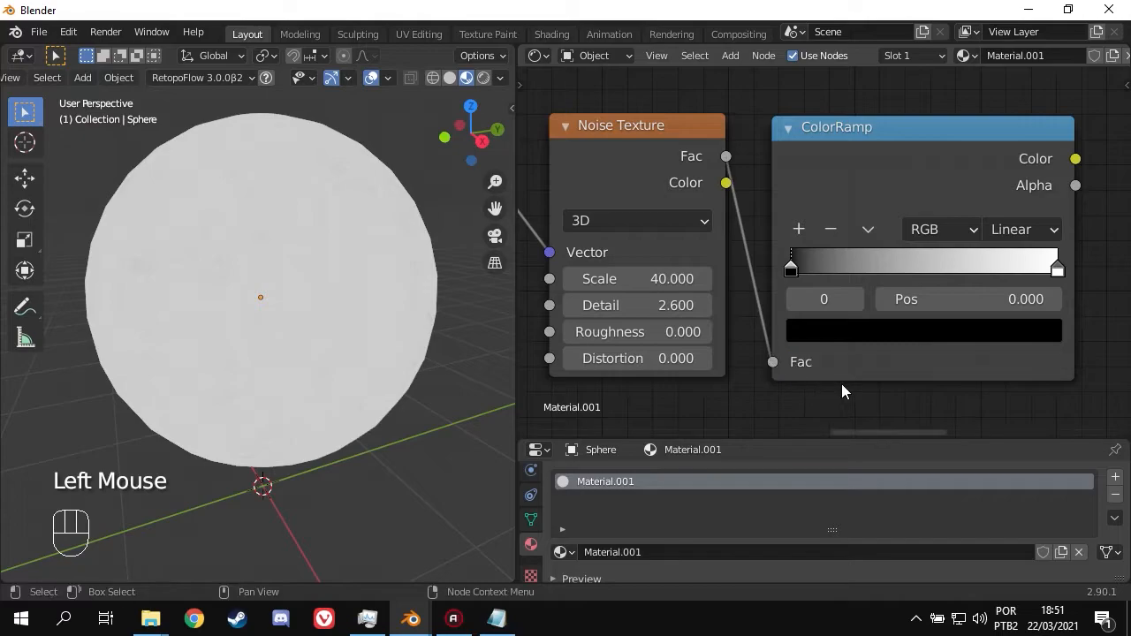
- Move the ColorRamp's white stop to about 0.218 and preview the ramp's output on the sphere
click(1058, 268)
drag(1059, 275, 842, 272)
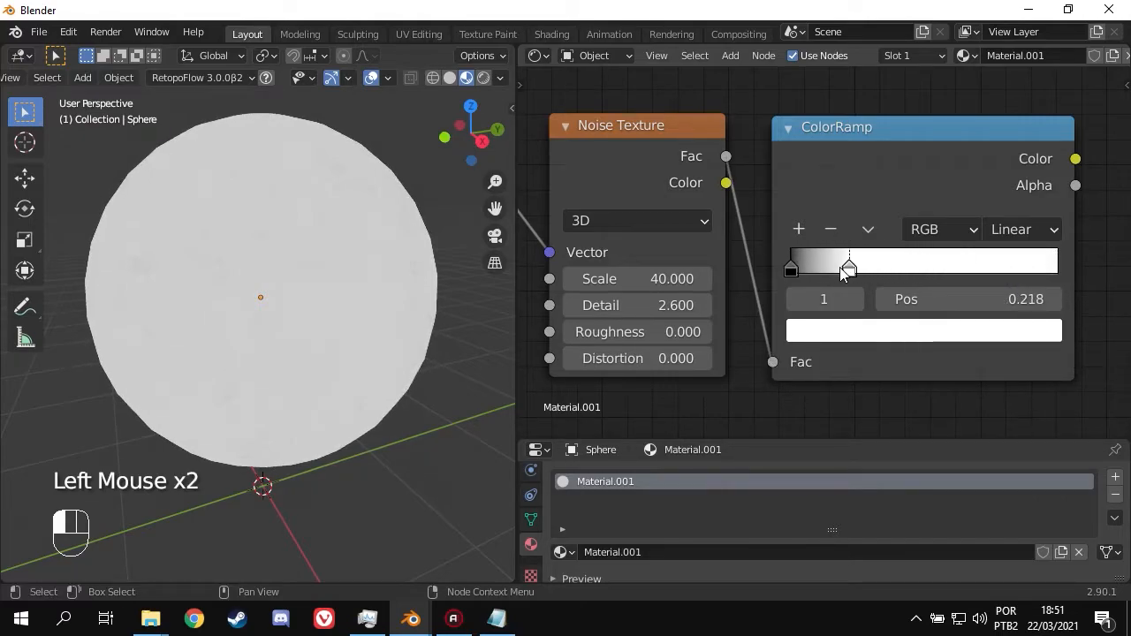
ctrl+shift+click(911, 171)
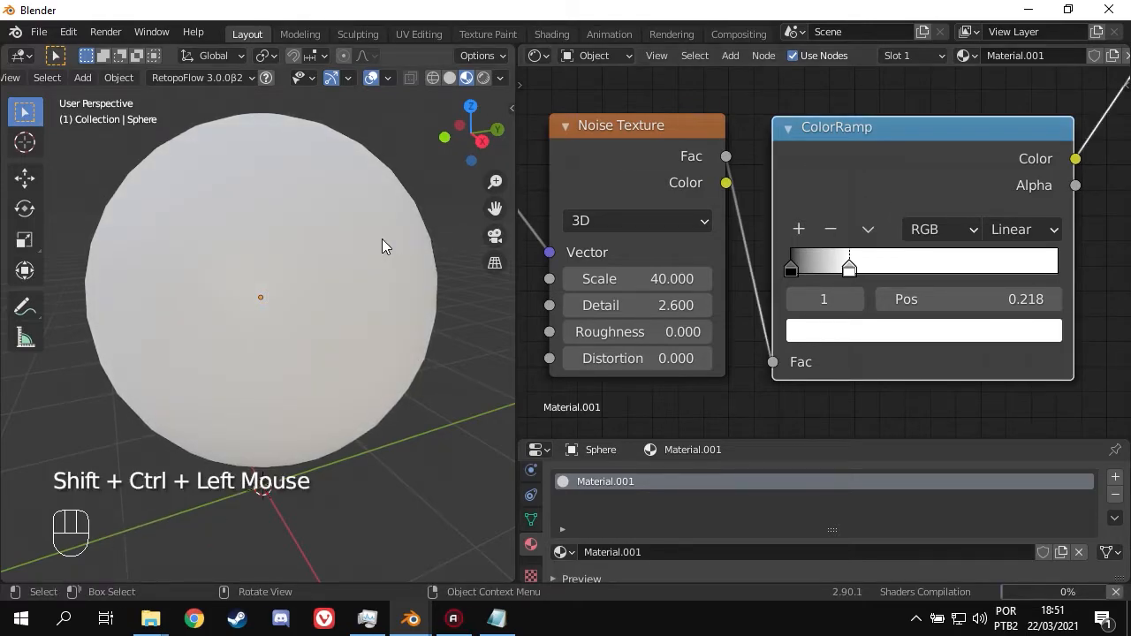
- Inspect the previewed scratch ramp on the sphere's surface up close
middle_drag(316, 297, 247, 303)
scroll(247, 273, up, 3)
scroll(239, 265, down, 1)
scroll(240, 315, down, 1)
scroll(240, 315, down, 1)
scroll(247, 303, up, 2)
scroll(247, 303, down, 1)
- Add a Frame below the second node chain and parent that chain, from Texture Coordinate to ColorRamp, to it
scroll(807, 359, down, 14)
middle_drag(687, 357, 794, 331)
scroll(734, 333, down, 4)
click(794, 331)
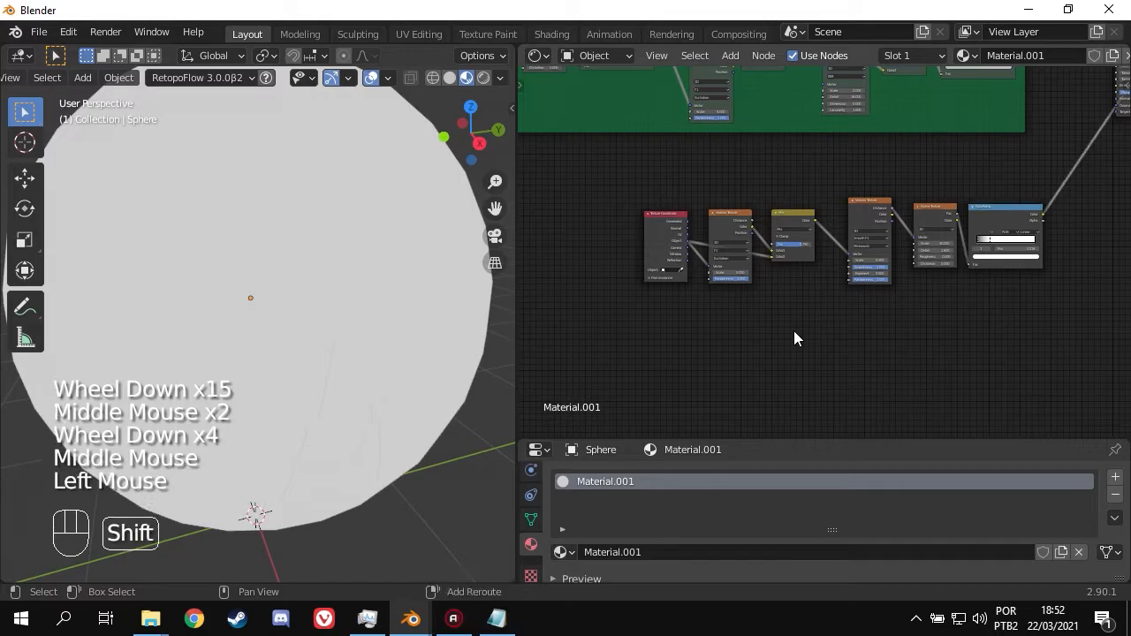
key(shift+a)
mouse_move(758, 385)
click(855, 385)
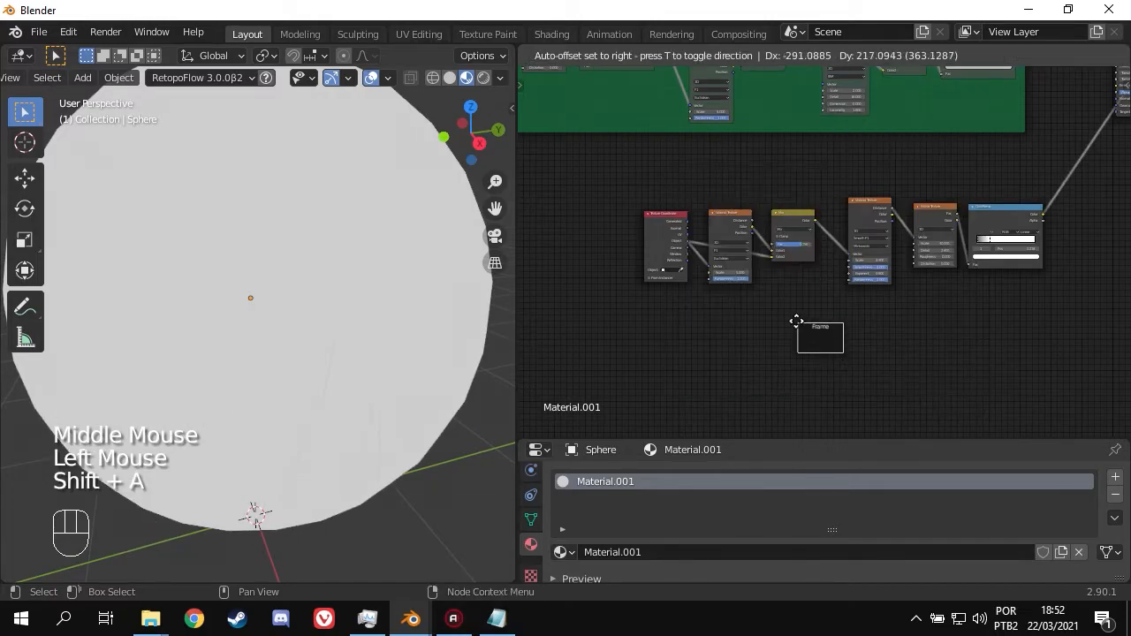
click(825, 341)
drag(622, 177, 1016, 263)
shift+click(846, 351)
key(ctrl+p)
- Label the new frame "Scratches" and give it a custom green colour
key(n)
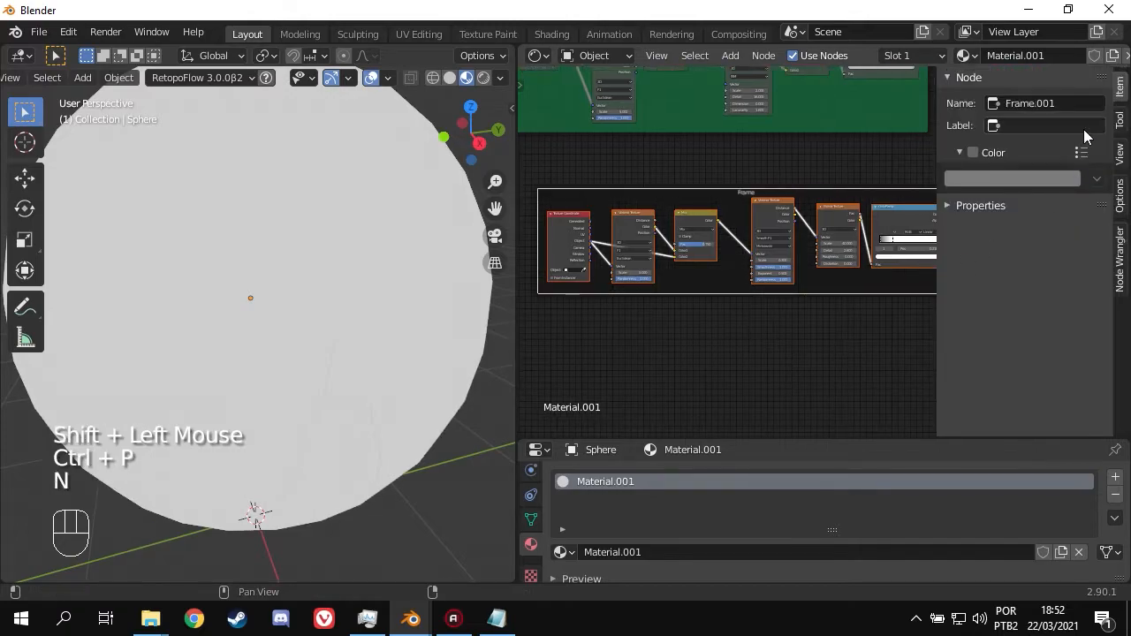
click(1046, 126)
text(Scratches)
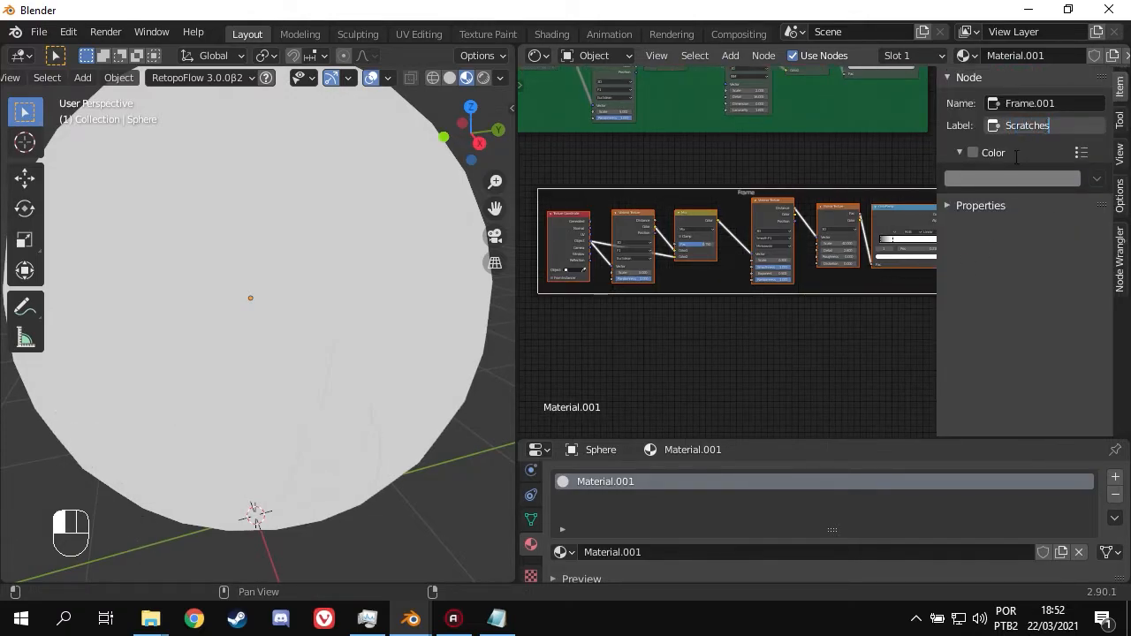
click(973, 153)
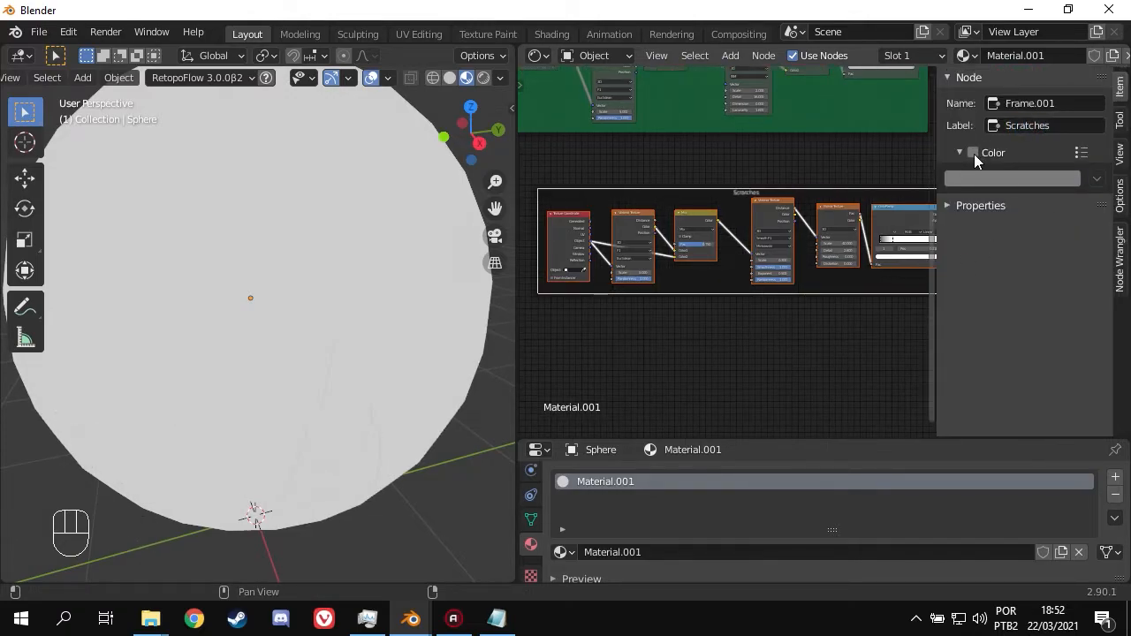
click(973, 186)
click(978, 226)
click(842, 350)
key(n)
- Add a MixRGB node between the green frames and the Principled BSDF
scroll(835, 292, up, 5)
key(F9)
middle_drag(817, 293, 795, 310)
key(shift+a)
mouse_move(769, 284)
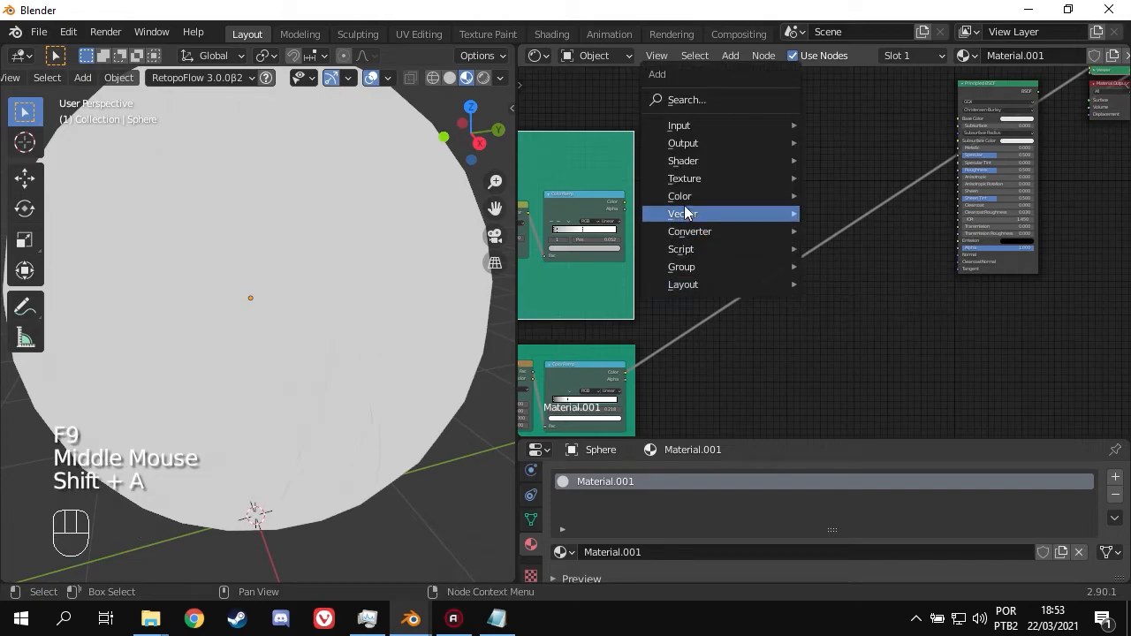
mouse_move(701, 196)
click(839, 293)
click(735, 179)
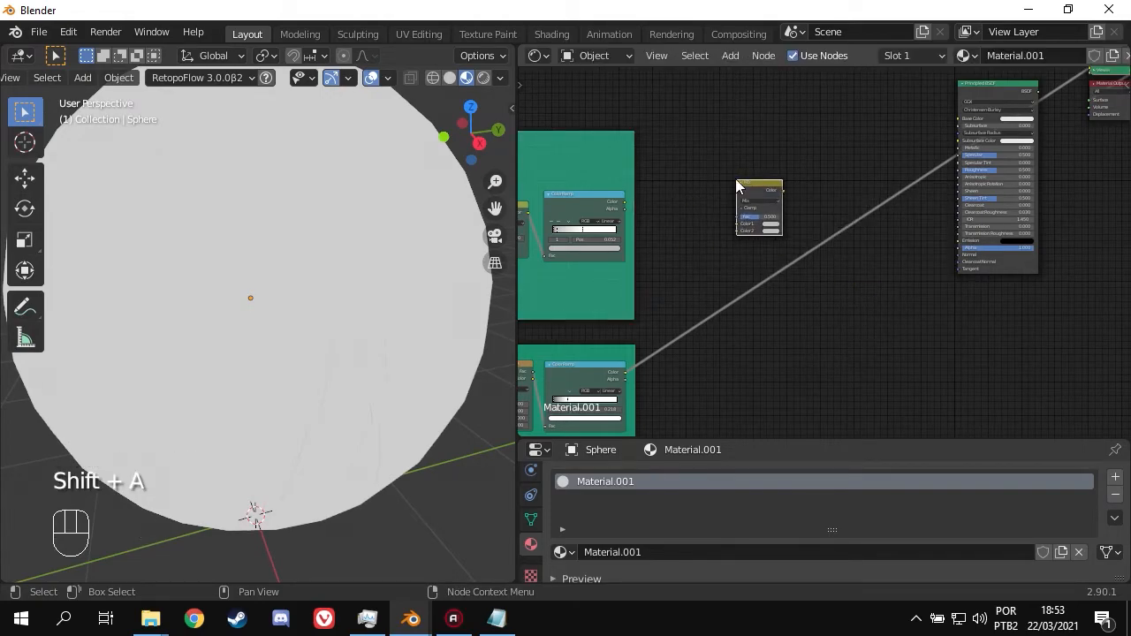
- Set the new MixRGB node's blend mode to Multiply
scroll(732, 222, up, 6)
click(722, 166)
click(721, 168)
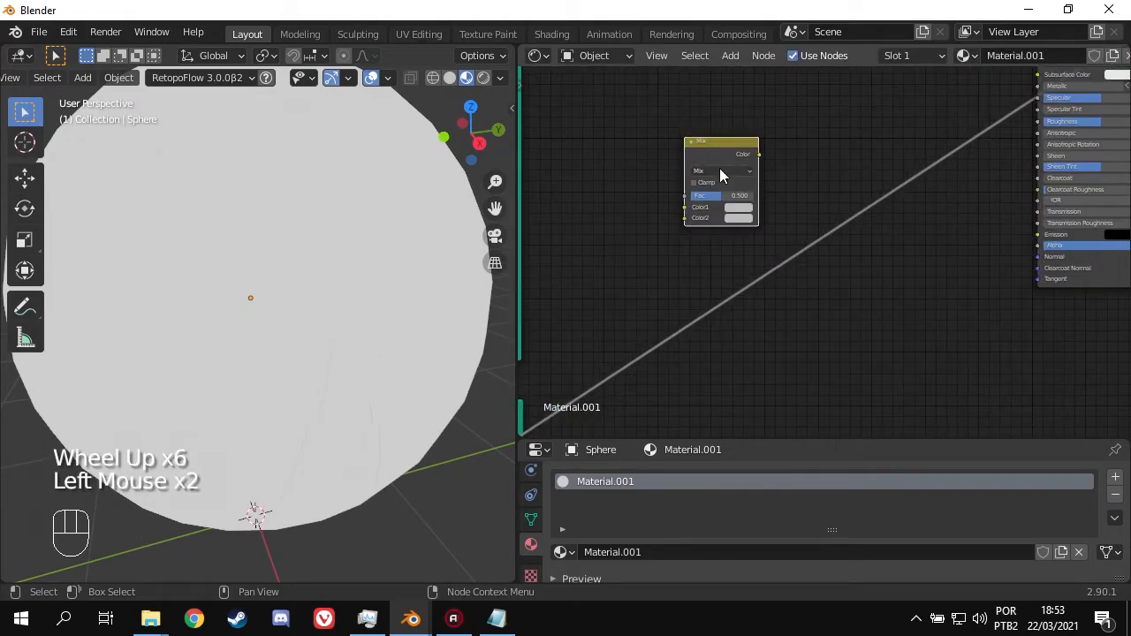
click(719, 169)
click(724, 202)
- Link the Scratches ColorRamp's Color to the Multiply node's Color2 and the upper frame's ColorRamp Color to Color1
middle_drag(652, 242, 816, 174)
drag(682, 380, 862, 150)
middle_drag(695, 115, 698, 168)
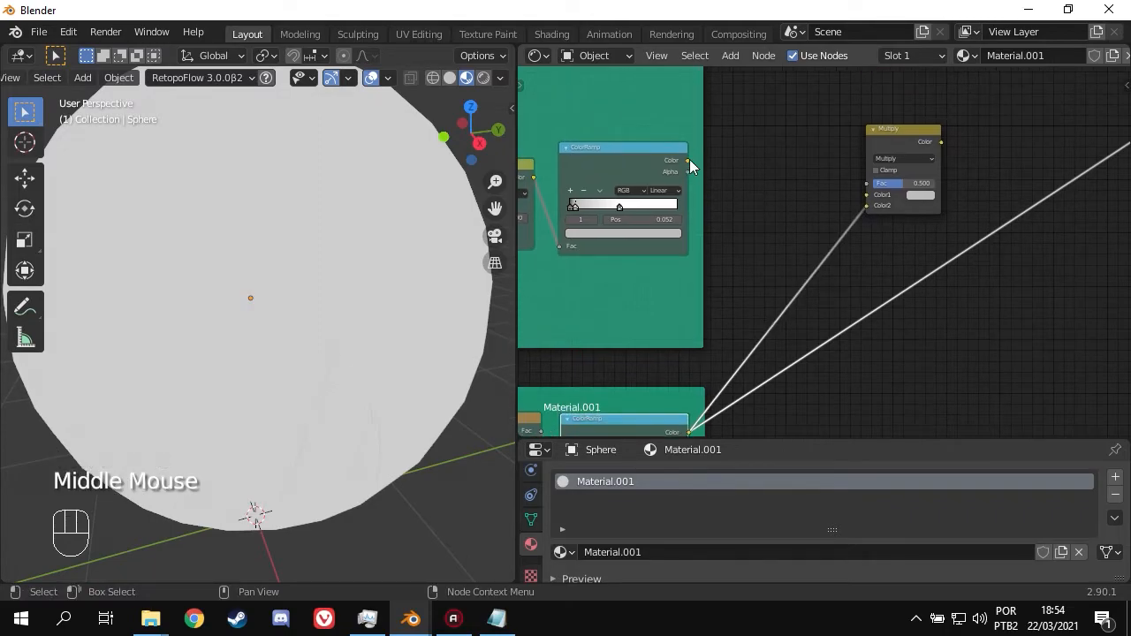
drag(687, 163, 860, 192)
- Add a Bump node between the Multiply node and the Principled BSDF
scroll(830, 207, down, 4)
middle_drag(825, 210, 774, 201)
middle_drag(945, 266, 843, 259)
scroll(848, 246, up, 2)
key(shift+a)
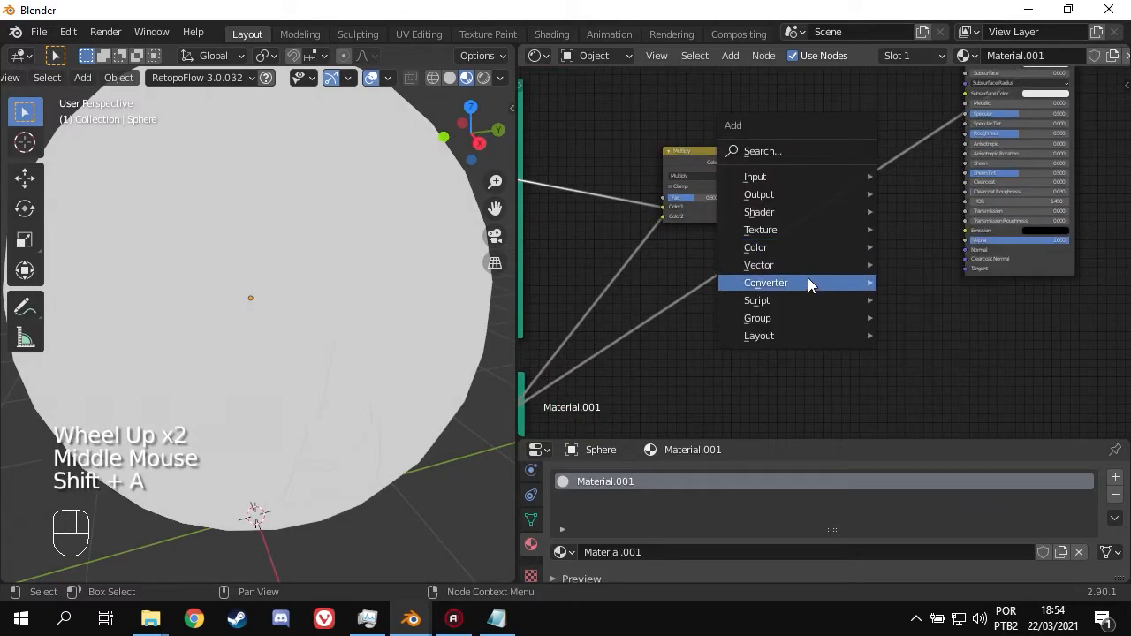
mouse_move(806, 281)
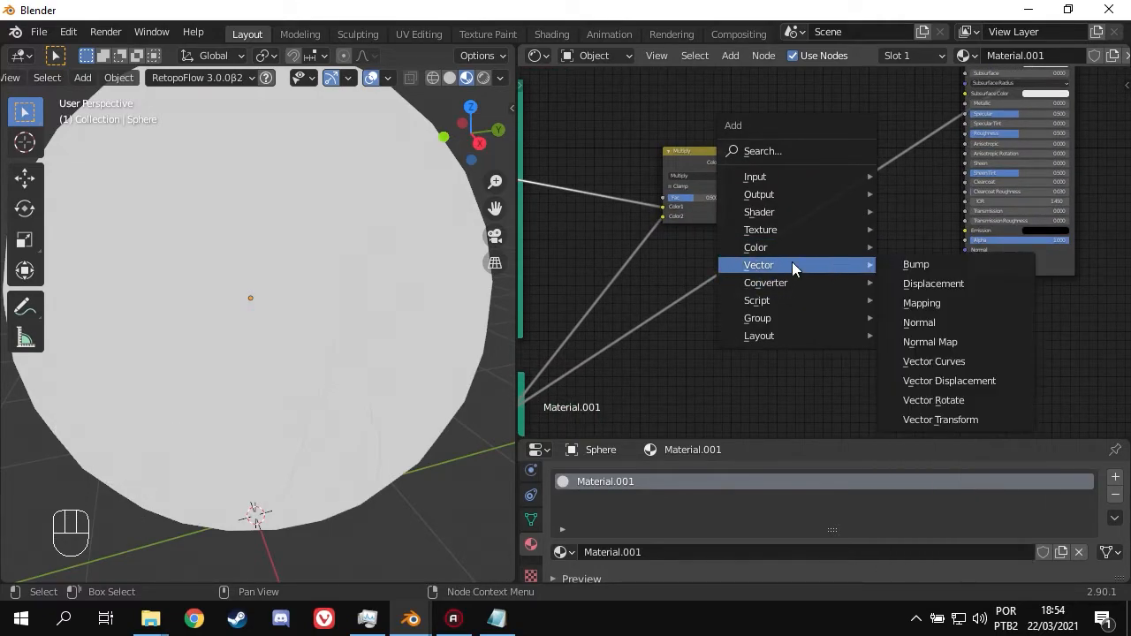
click(925, 265)
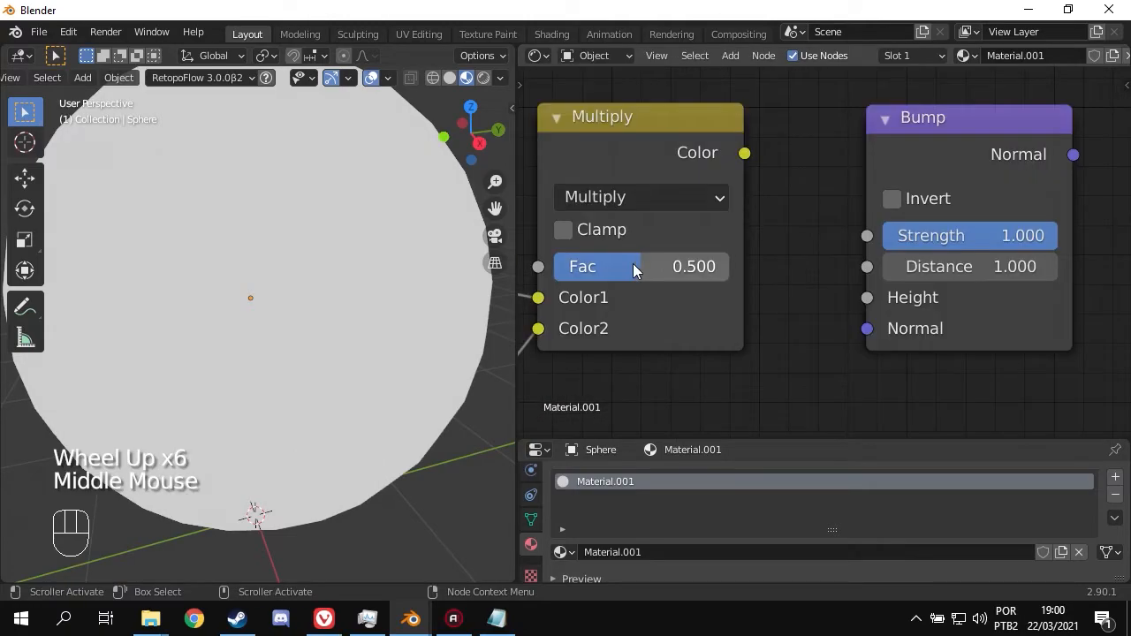
- Set the Multiply node's Fac to 1.000 and link its Color output to the Bump node's Height input
drag(633, 263, 720, 263)
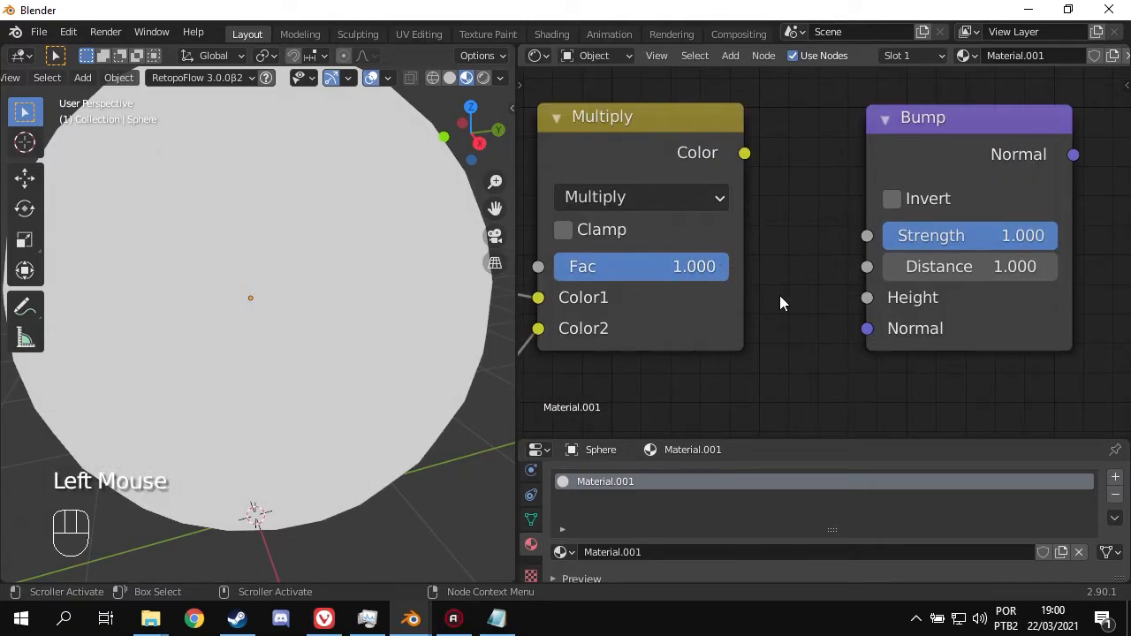
middle_drag(781, 297, 699, 297)
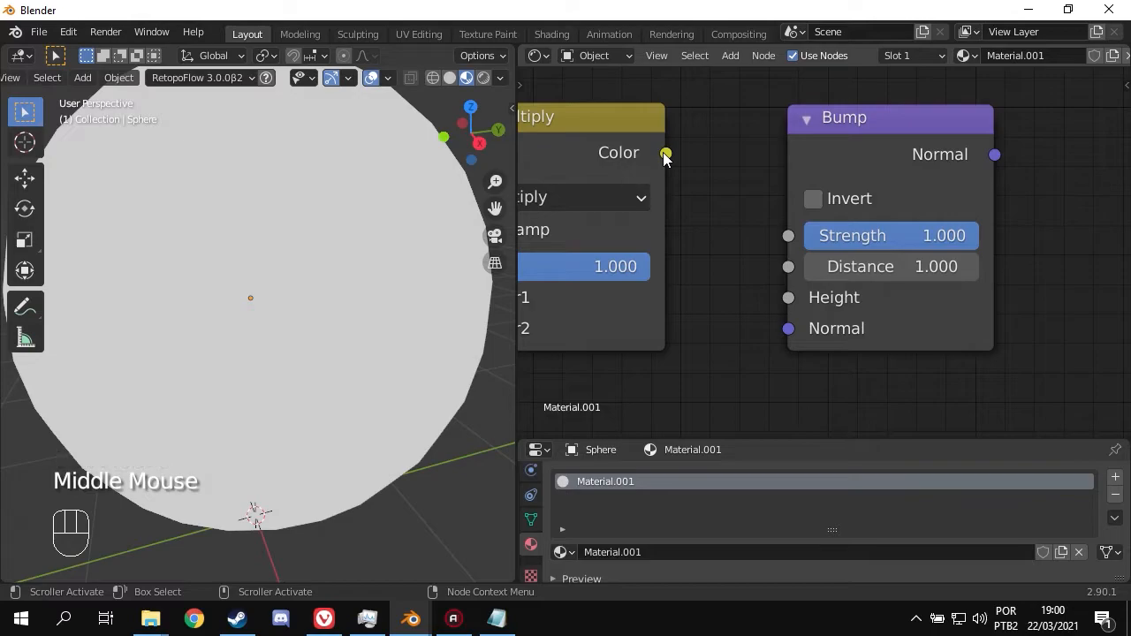
drag(665, 154, 788, 297)
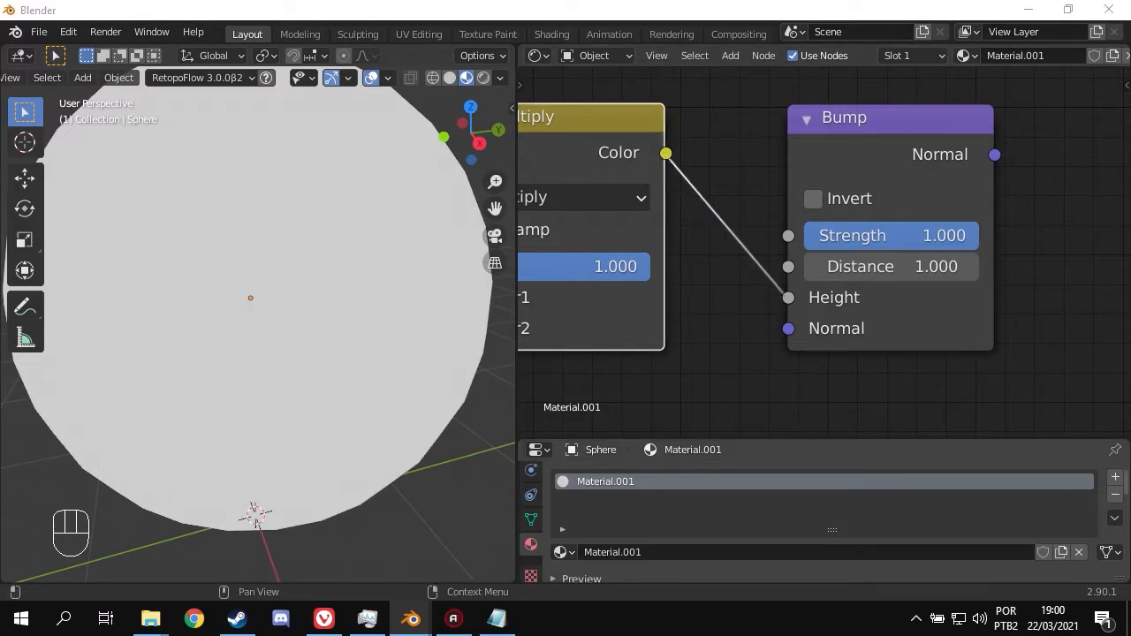
- Set the Bump node's Strength to 0.15 and Distance to 0.3
click(891, 240)
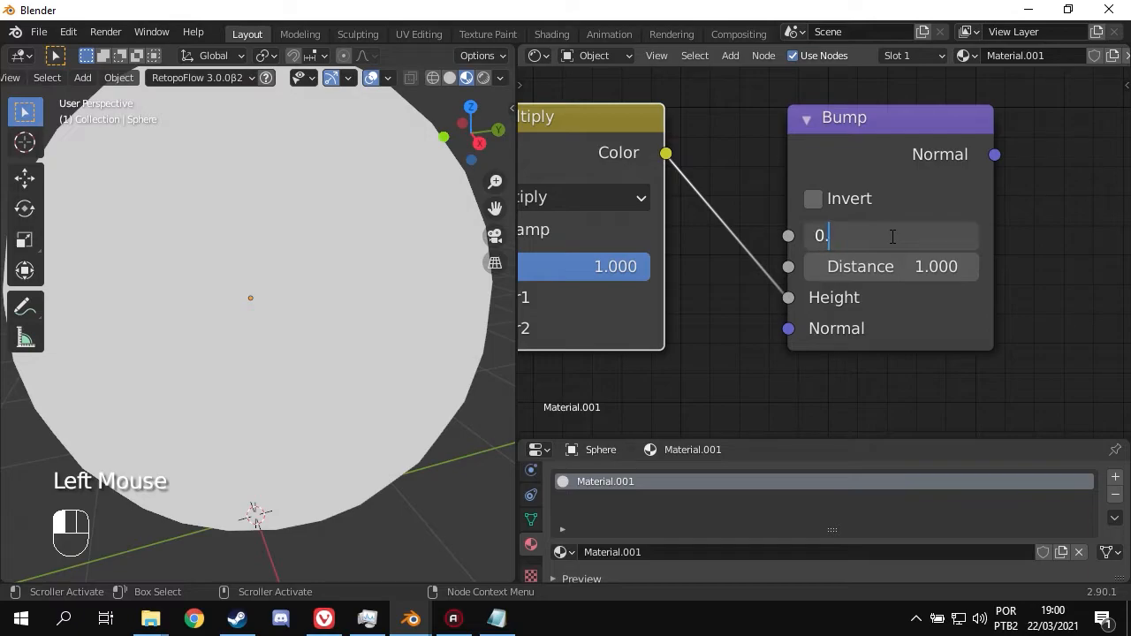
text(0.15)
key(Return)
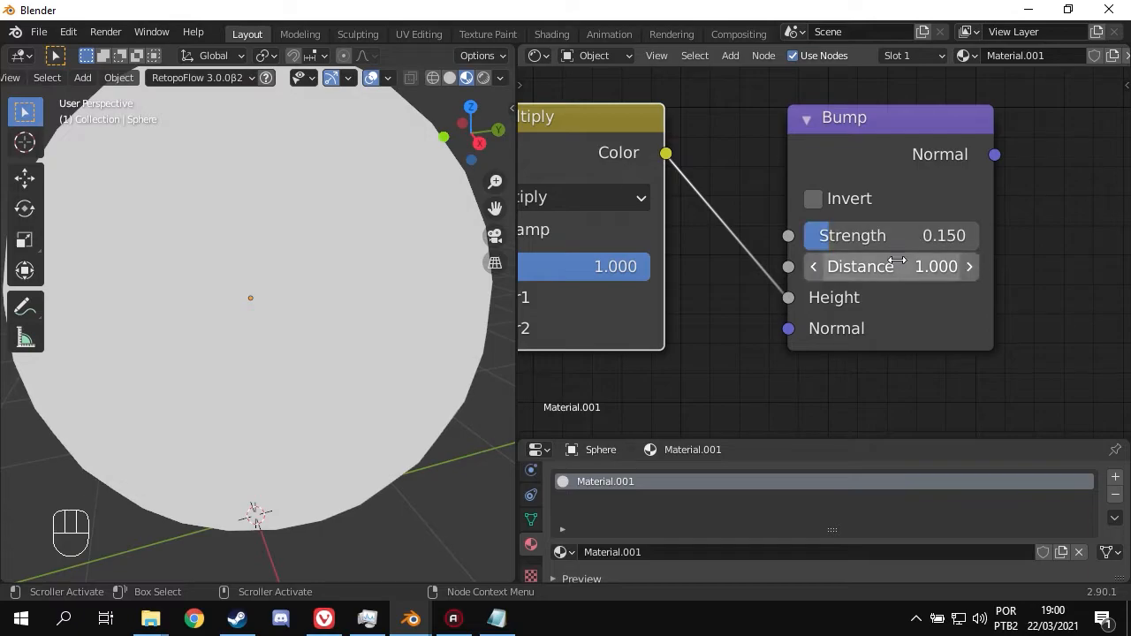
click(897, 267)
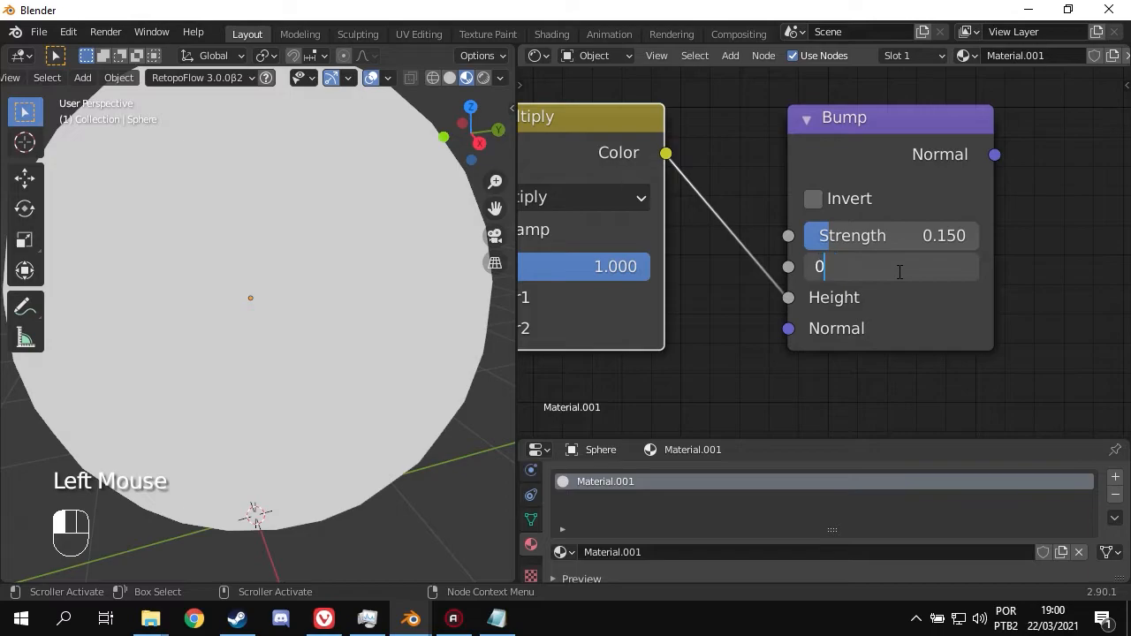
key(Return)
- Link the Bump node's Normal output to the Principled BSDF's Normal input
middle_drag(1061, 283, 798, 213)
scroll(836, 221, down, 4)
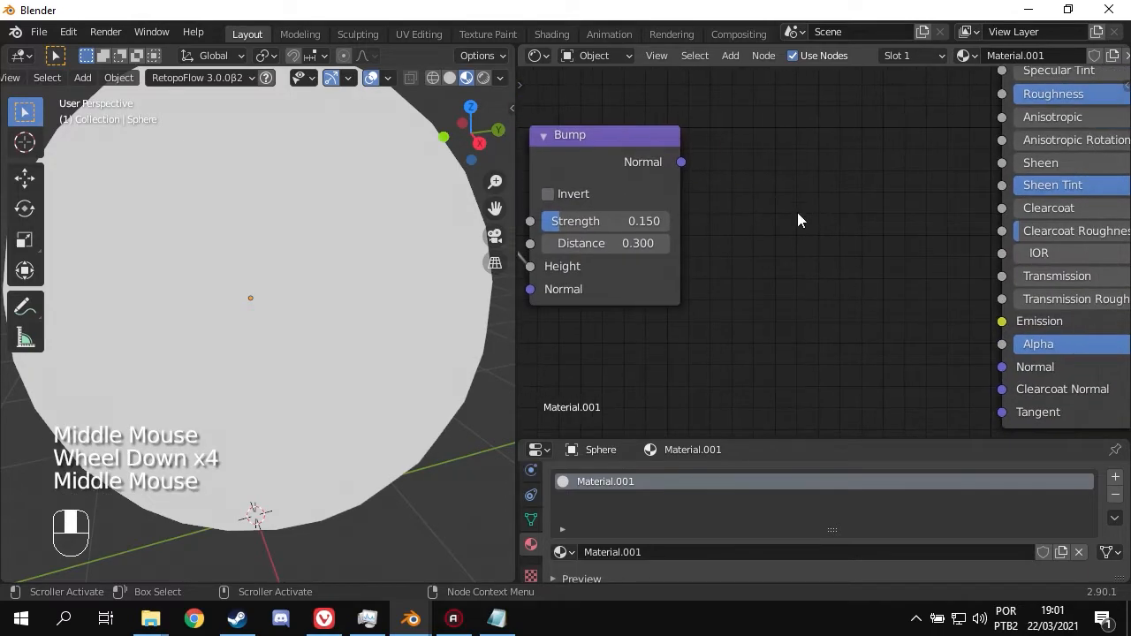
drag(682, 163, 1003, 367)
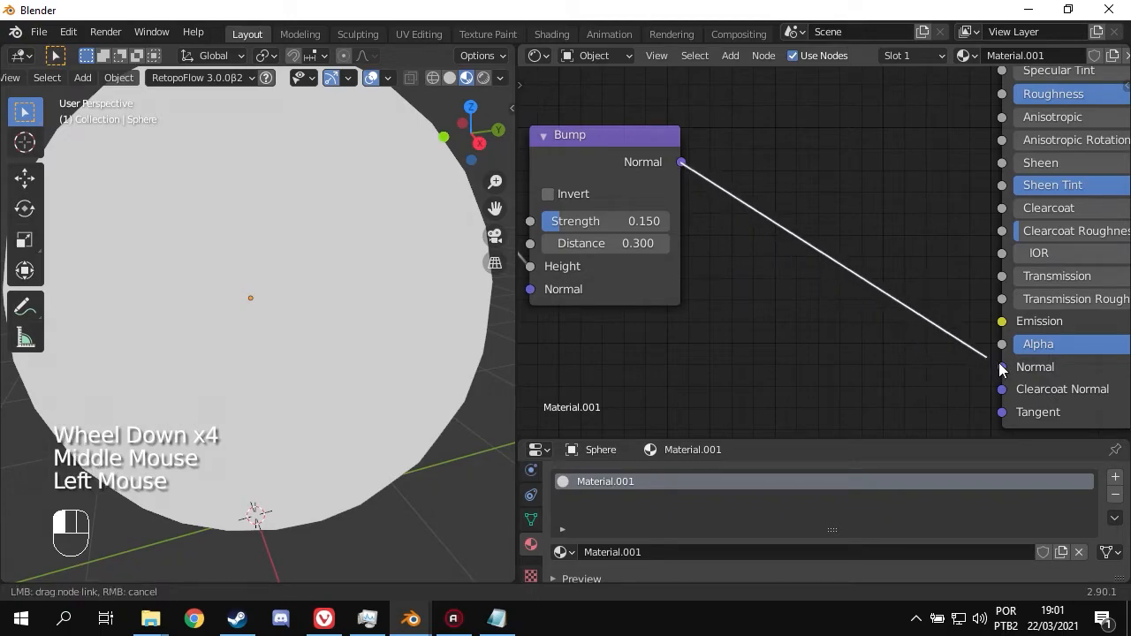
- Set the Principled BSDF's Metallic to 0.6 and Roughness to 0.25
middle_drag(878, 213, 751, 259)
click(967, 222)
text(0)
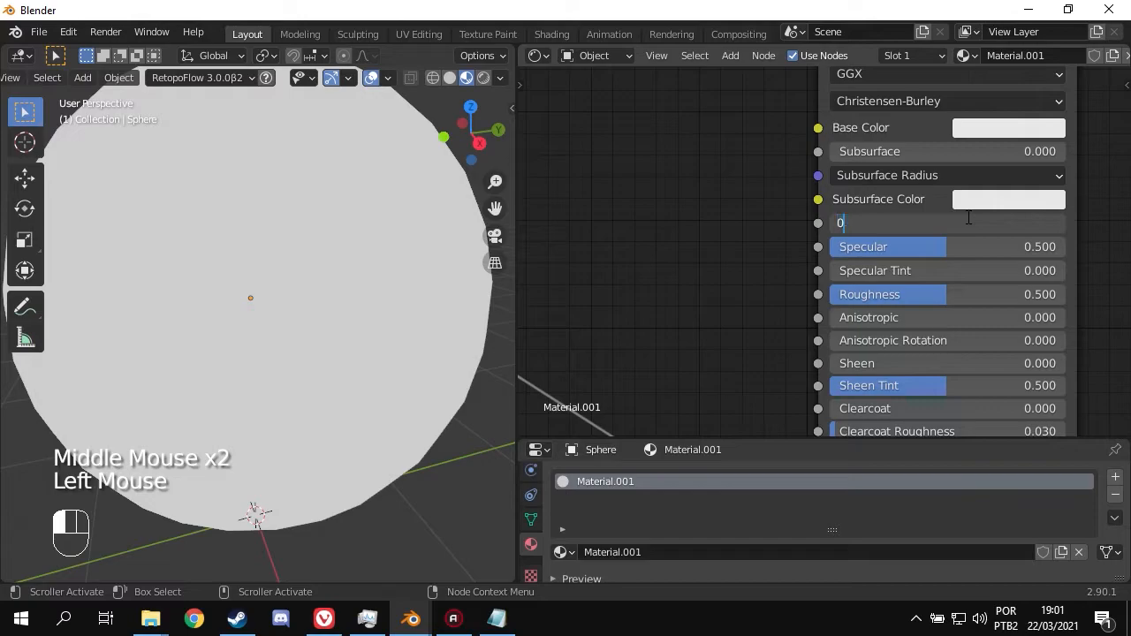
text(.6)
key(Return)
scroll(1013, 293, up, 6)
key(F9)
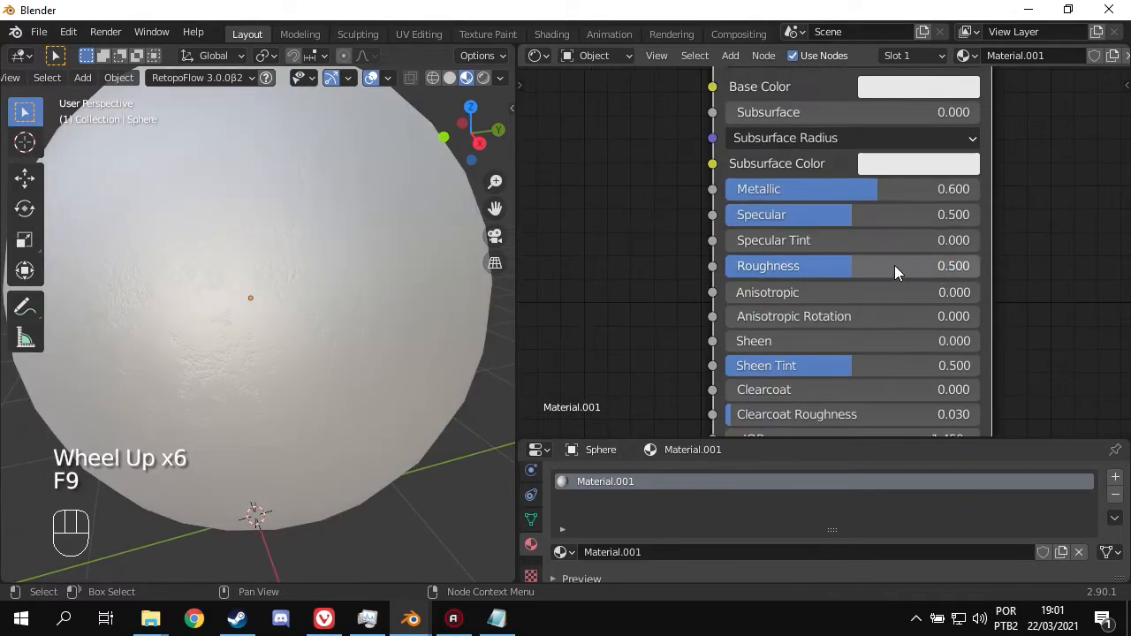
click(868, 265)
text(0.25)
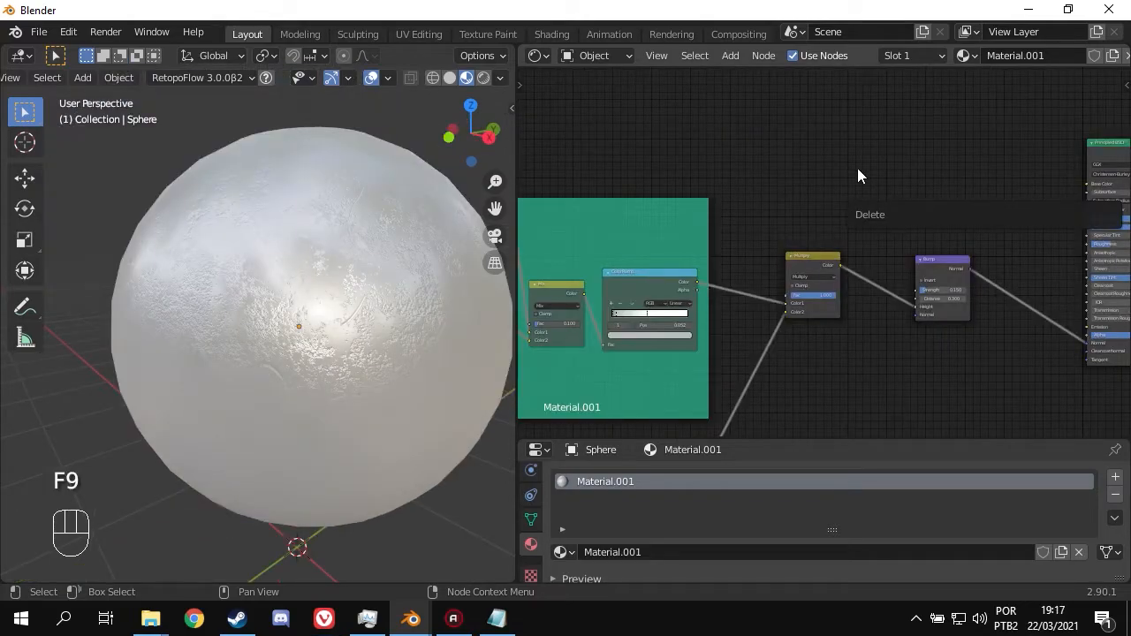
- Add a ColorRamp node above the Multiply node and move its white stop to about 0.468
key(shift+a)
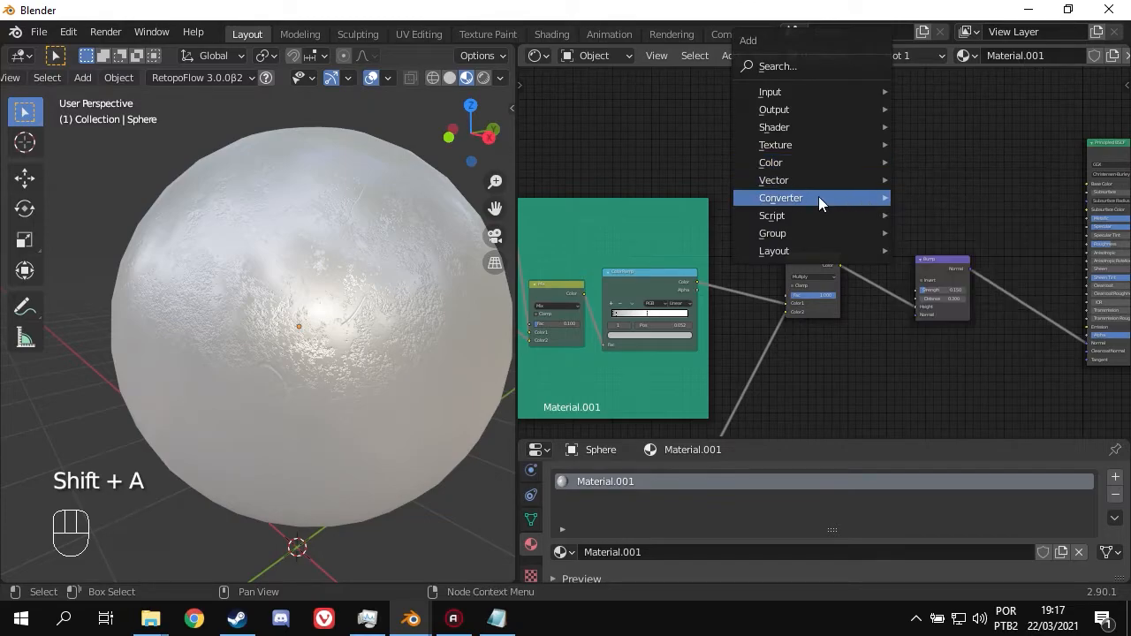
mouse_move(840, 198)
click(942, 236)
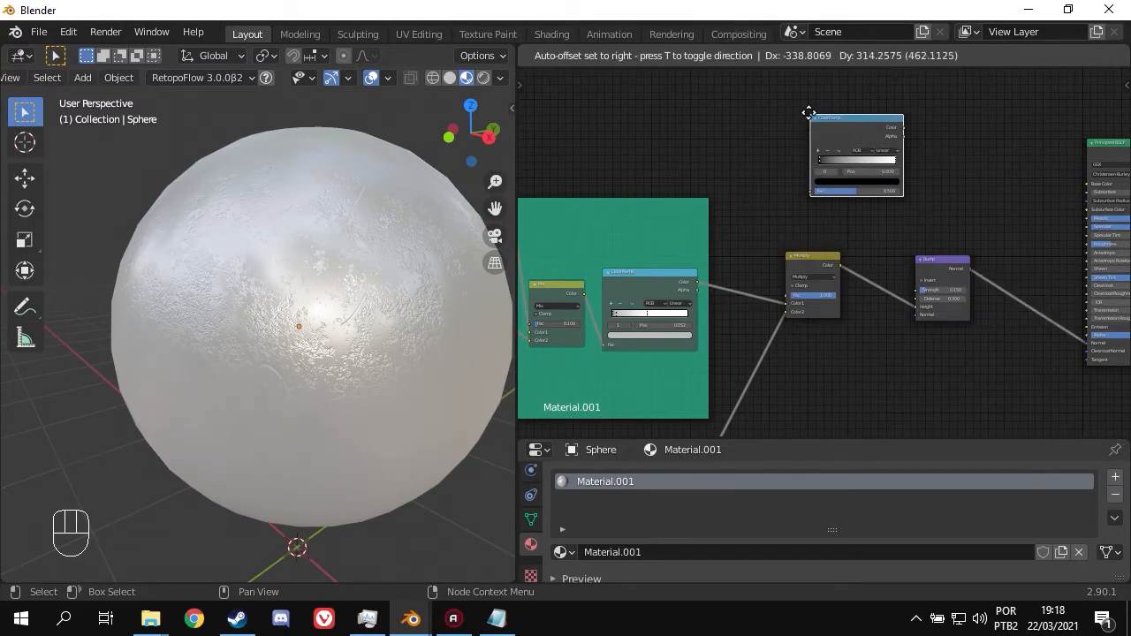
click(819, 110)
scroll(883, 193, up, 5)
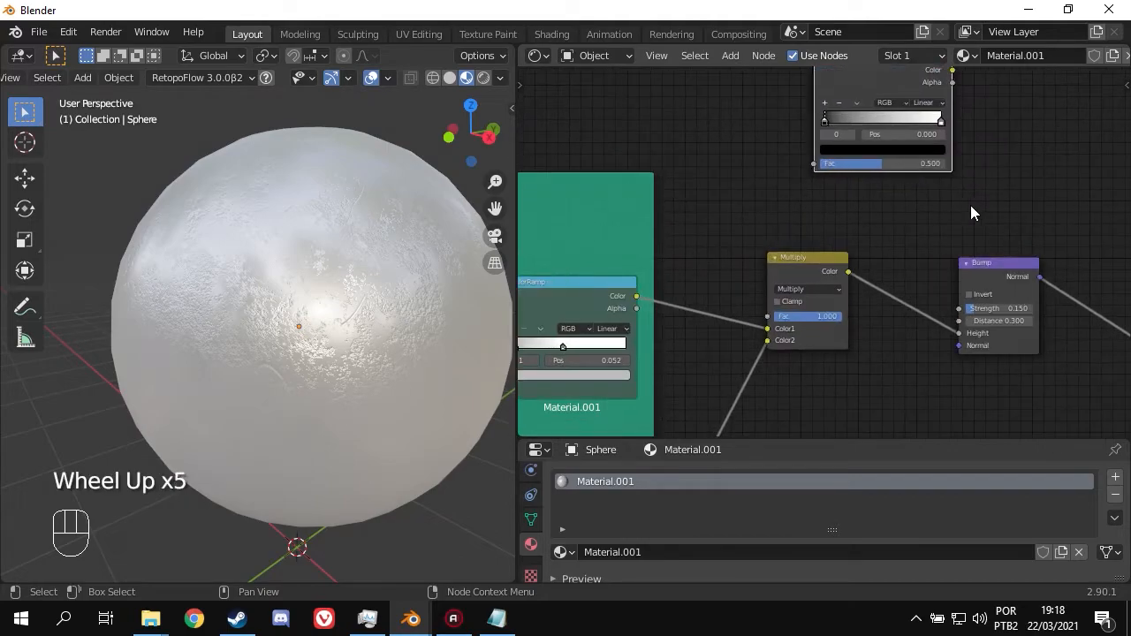
middle_drag(960, 205, 927, 298)
scroll(919, 310, up, 6)
scroll(930, 267, up, 2)
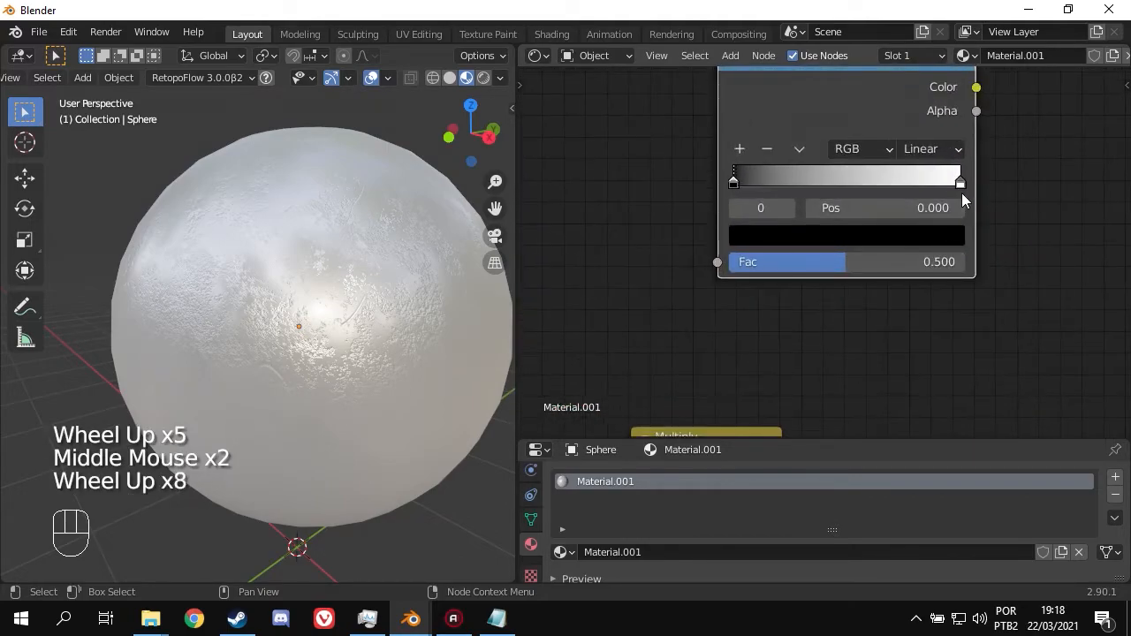
click(961, 184)
drag(919, 185, 840, 183)
- Link the Color output of the upper frame's last Mix node to the new ColorRamp's Fac input
middle_drag(1002, 219, 978, 247)
scroll(978, 247, down, 4)
scroll(783, 291, down, 4)
middle_drag(783, 292, 966, 263)
drag(605, 376, 952, 228)
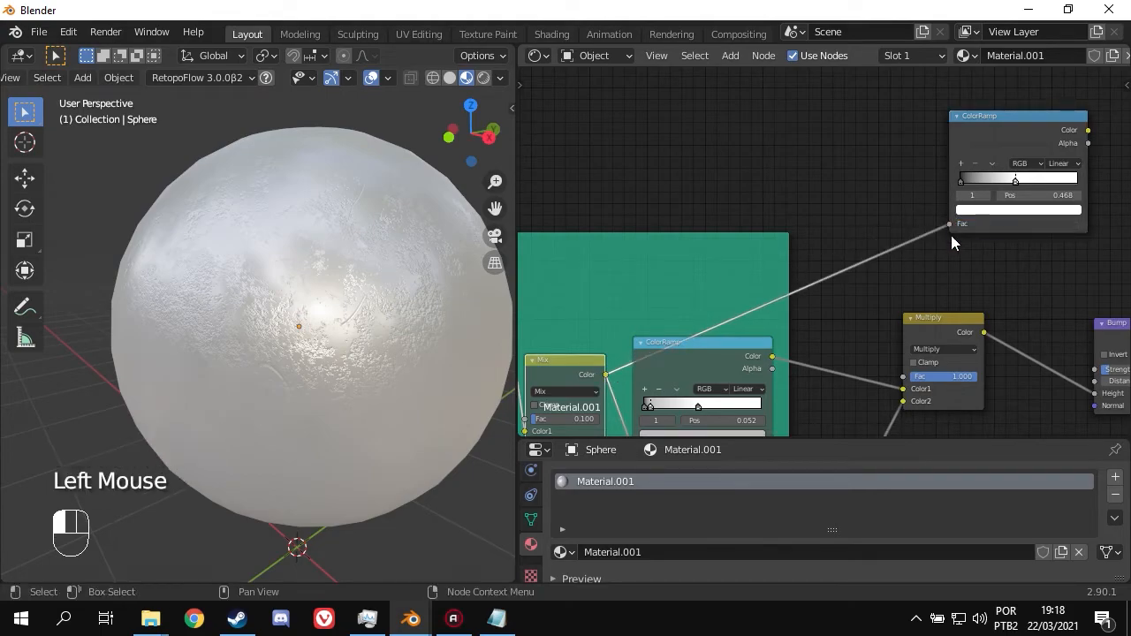
- Link the new ColorRamp's Color output to the Principled BSDF's Base Color input
middle_drag(861, 292, 1021, 199)
scroll(833, 241, down, 4)
middle_drag(797, 136, 689, 159)
middle_drag(854, 159, 817, 231)
scroll(806, 233, up, 6)
drag(669, 139, 971, 235)
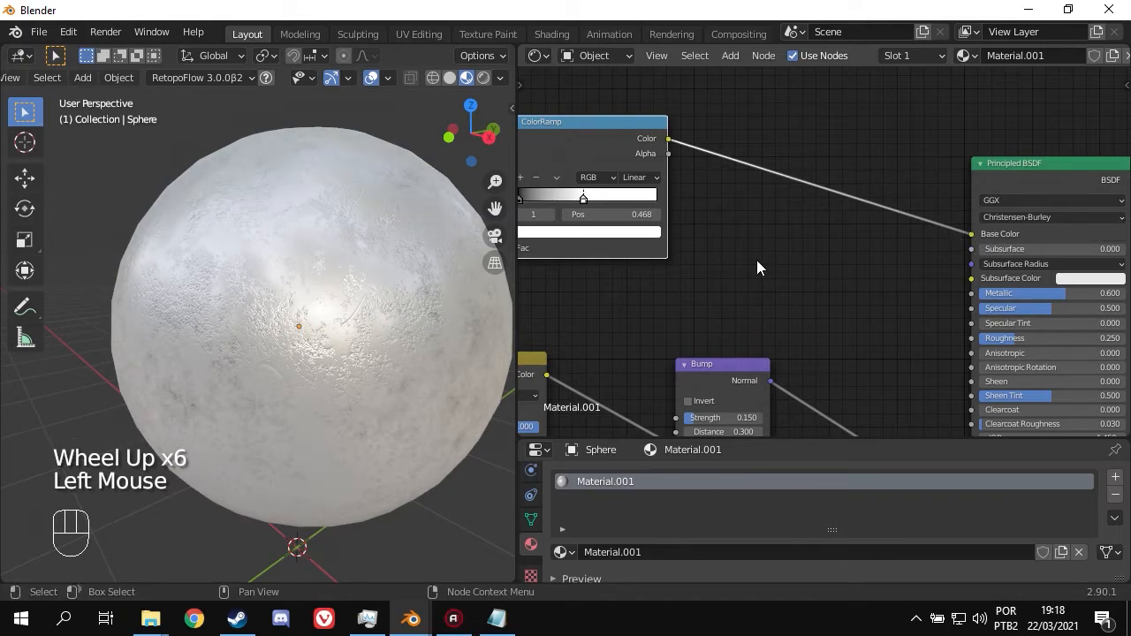
- Lighten the black stop of the Base Color ramp to a dark grey of about 0.033 RGB
middle_drag(755, 267, 916, 267)
scroll(766, 265, up, 1)
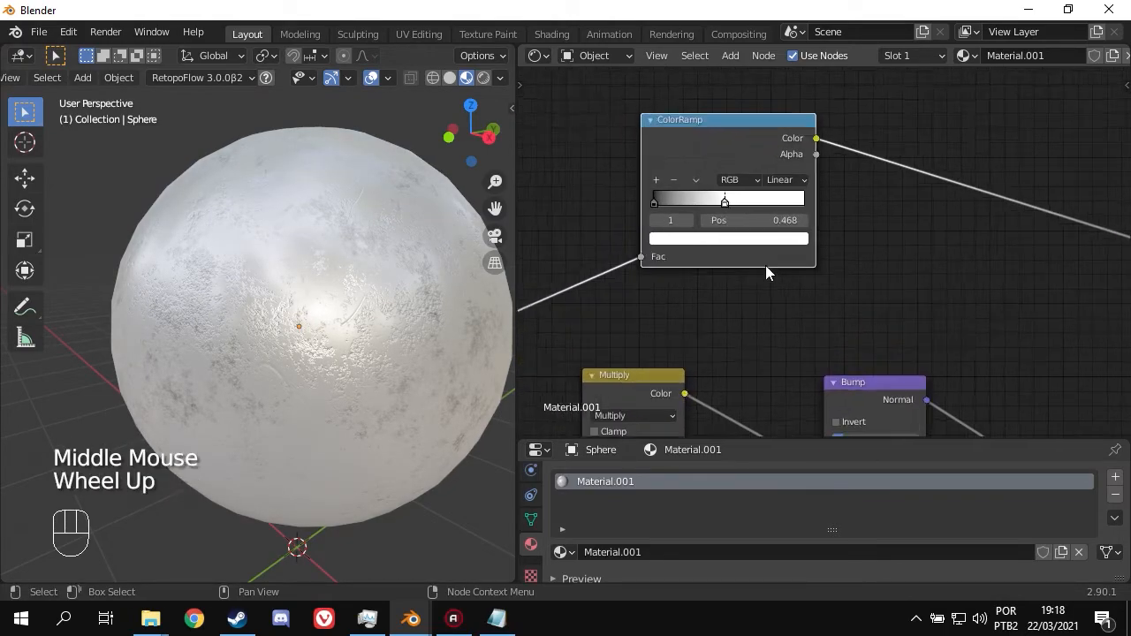
scroll(765, 282, up, 2)
middle_drag(766, 304, 837, 317)
scroll(838, 316, up, 3)
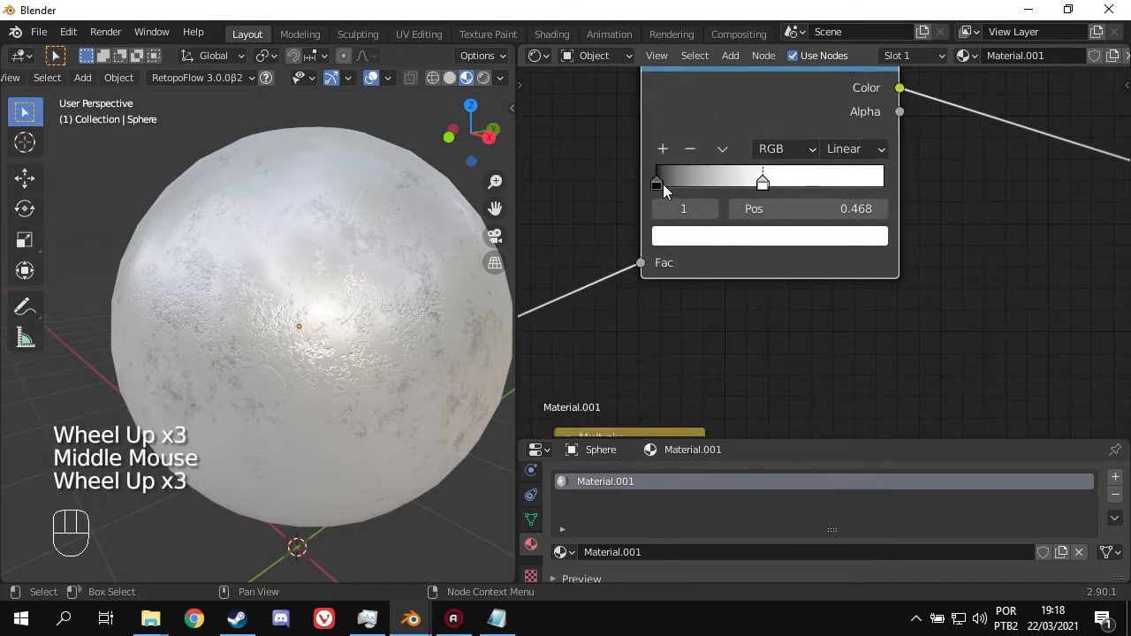
click(663, 184)
click(709, 241)
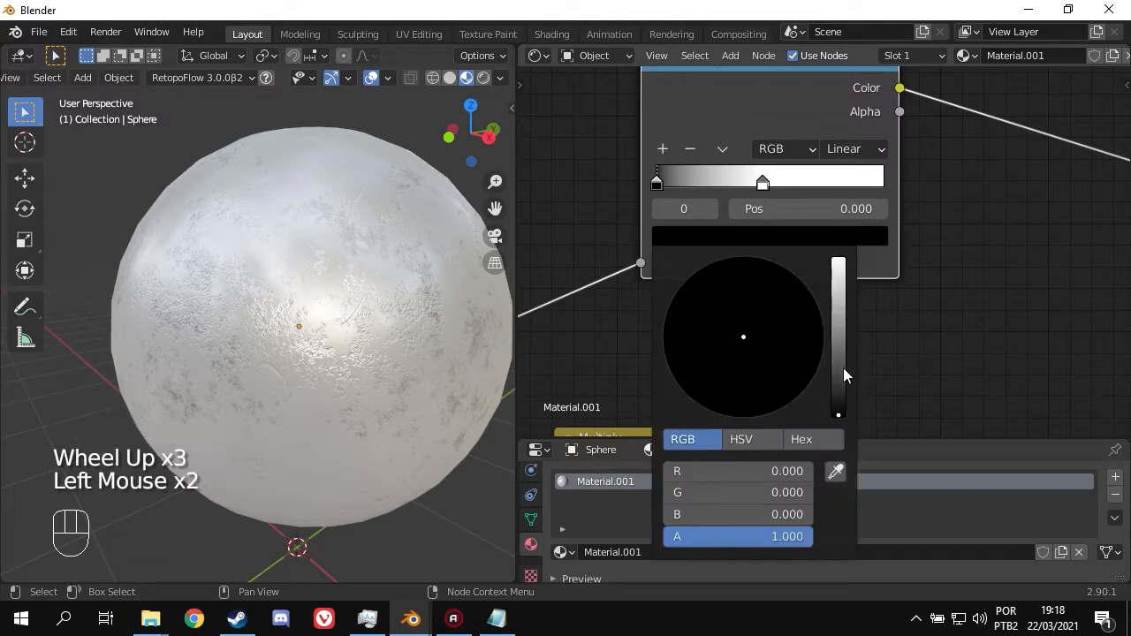
drag(839, 405, 839, 385)
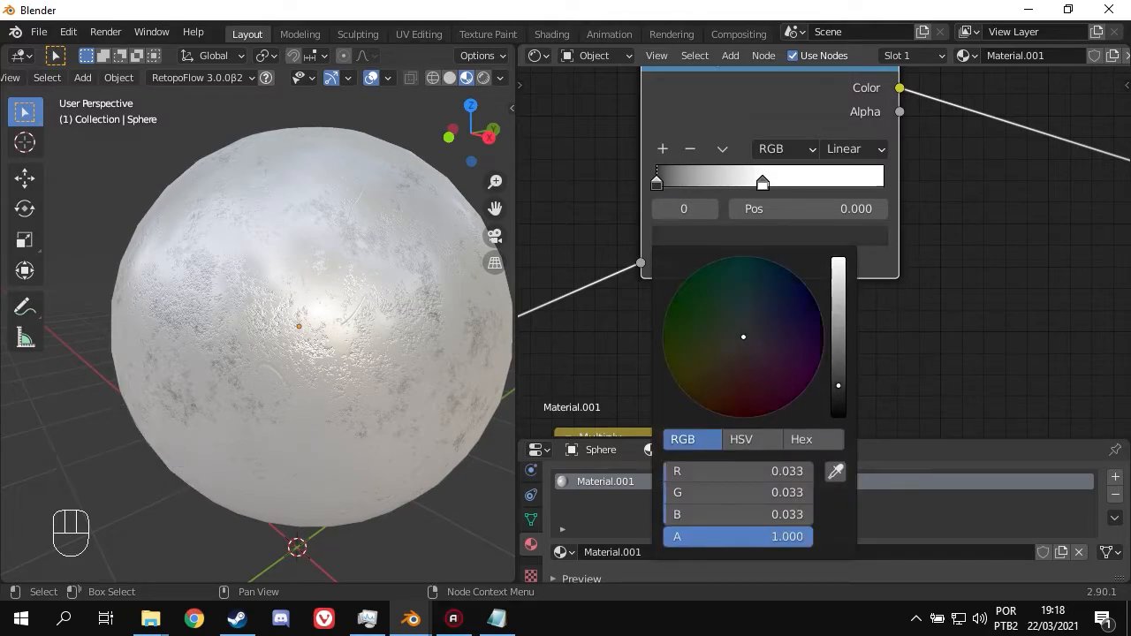
- Darken the white stop of the Base Color ramp to a mid grey of about 0.507 RGB
click(766, 184)
click(770, 239)
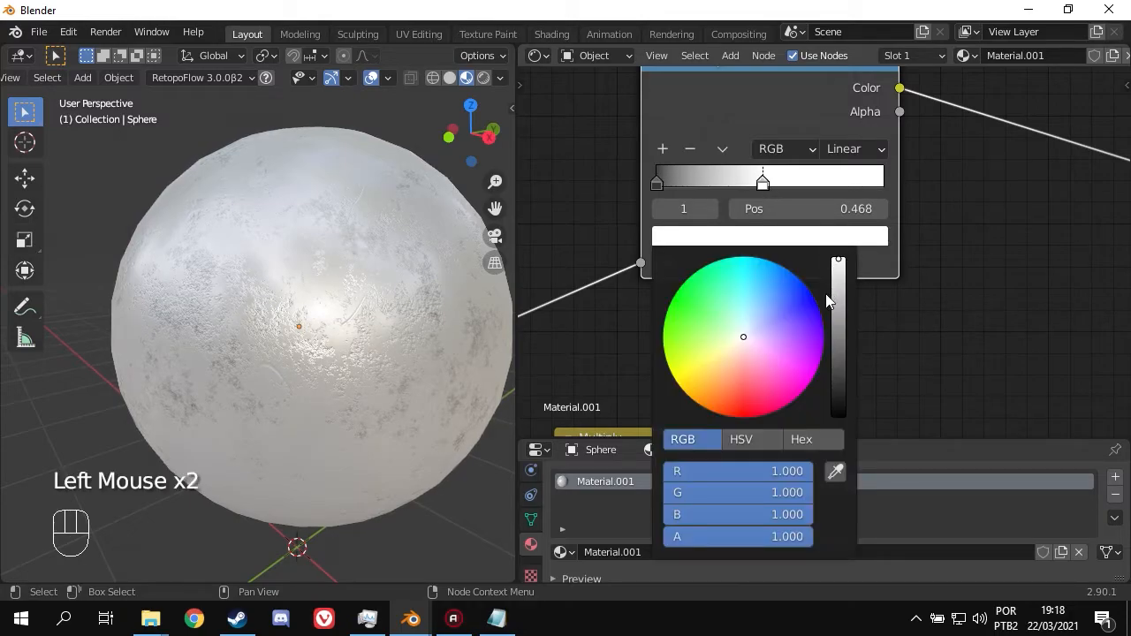
drag(840, 283, 839, 299)
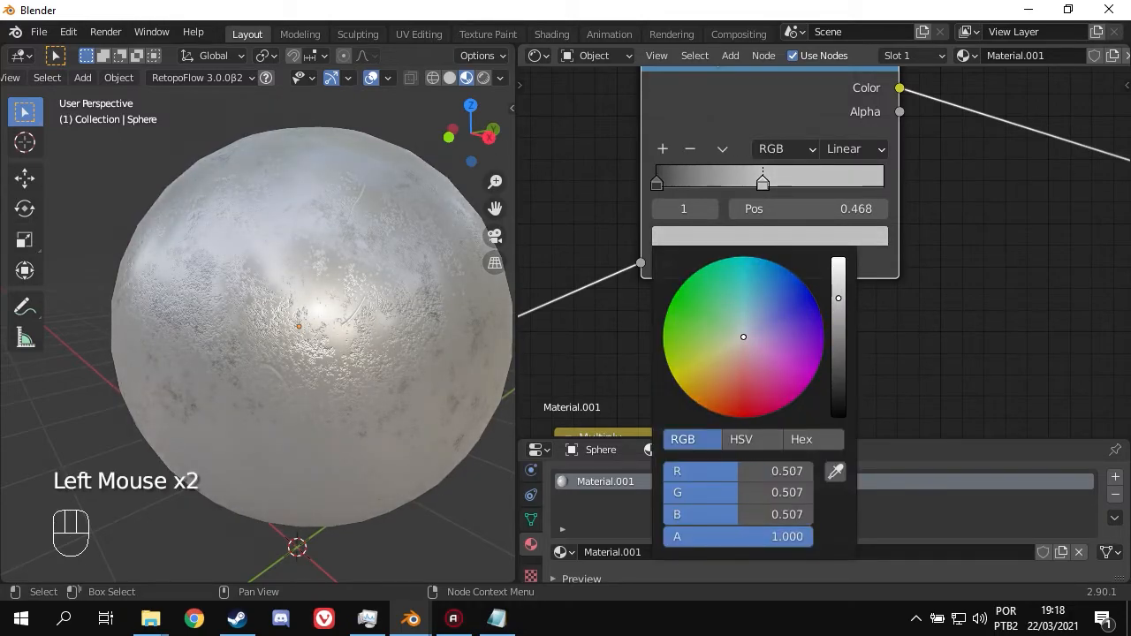
- Examine the scratched-metal finish on the sphere and on the helmet from several angles and distances
scroll(322, 276, down, 2)
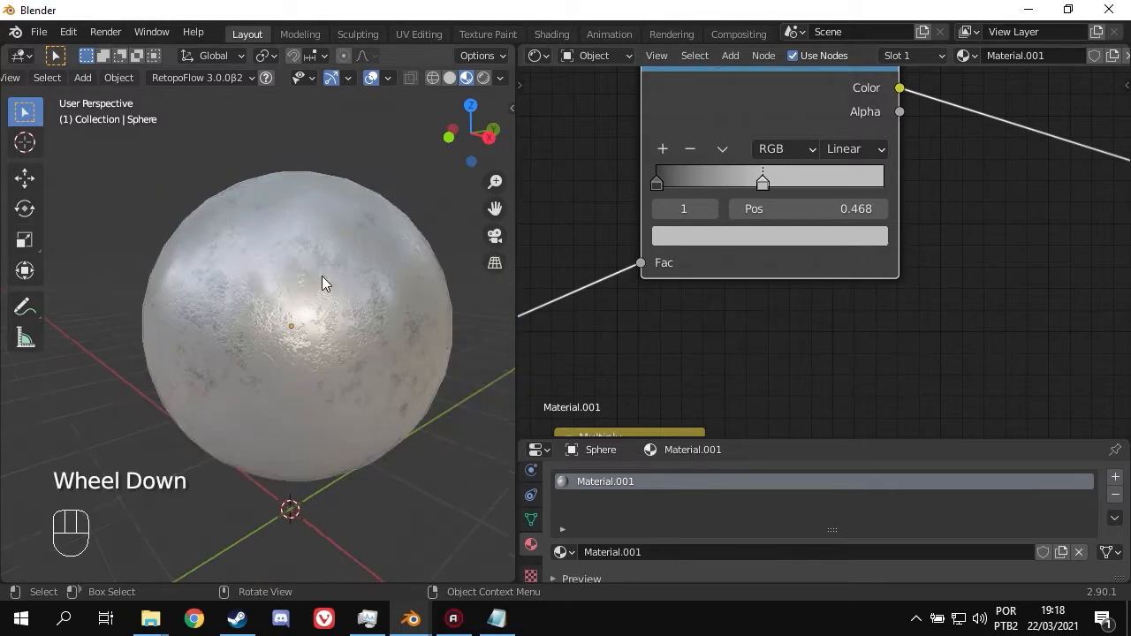
mouse_move(325, 272)
middle_down()
mouse_move(317, 282)
mouse_move(384, 276)
mouse_move(308, 286)
mouse_move(368, 283)
mouse_move(318, 270)
middle_up()
scroll(332, 289, up, 2)
scroll(295, 270, down, 1)
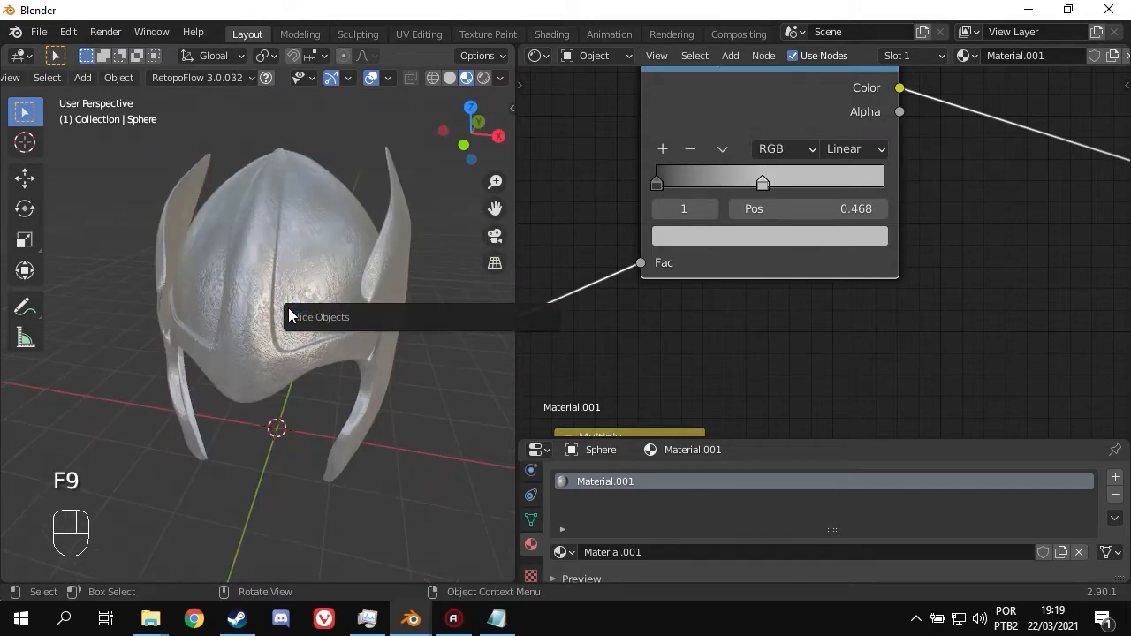
scroll(260, 299, up, 2)
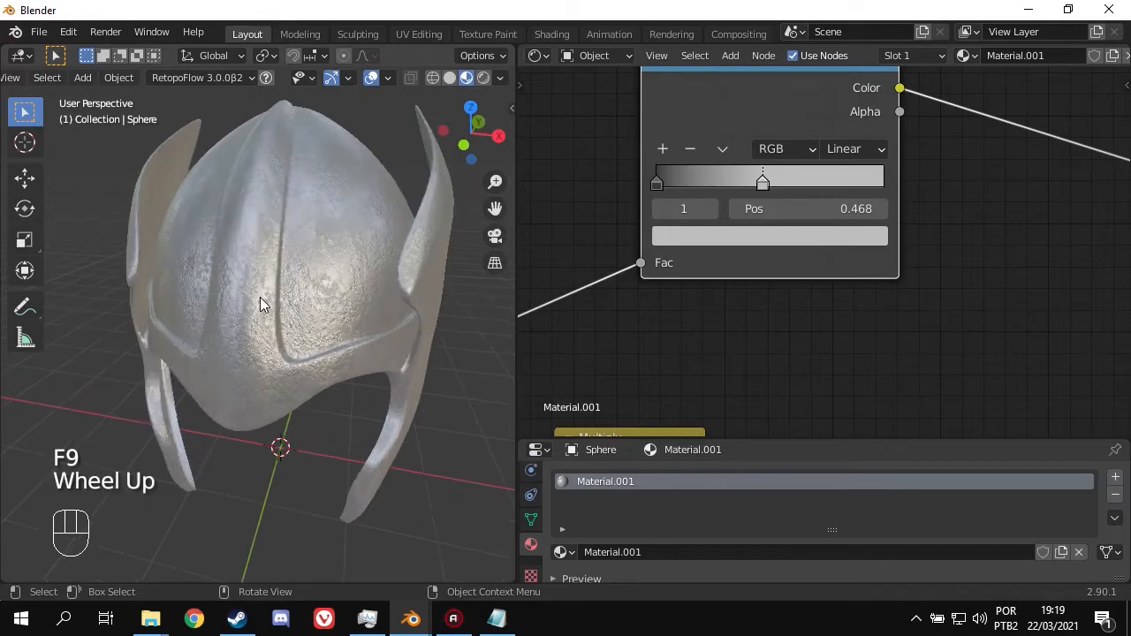
scroll(260, 299, down, 1)
middle_drag(239, 299, 345, 308)
scroll(193, 281, up, 2)
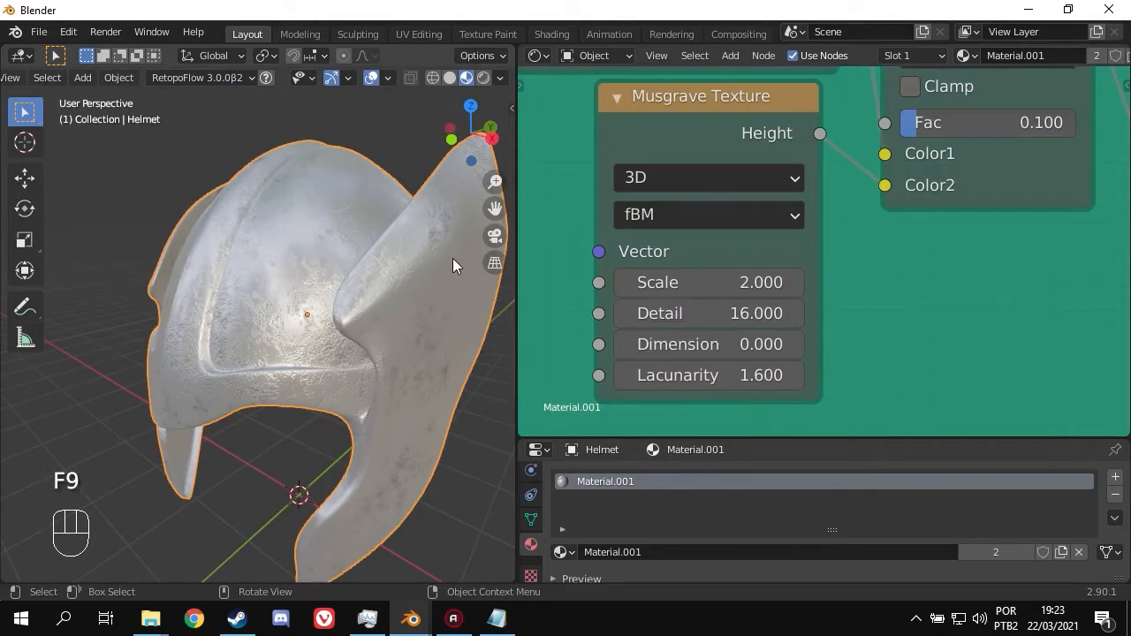
scroll(262, 361, up, 2)
middle_drag(247, 362, 265, 363)
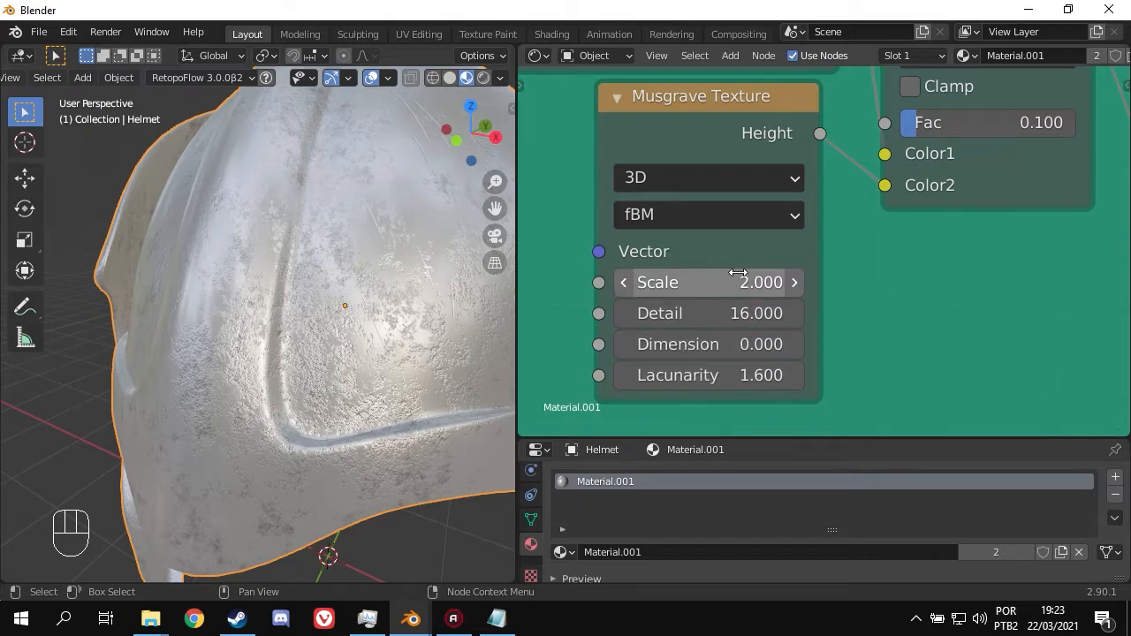
- Try a Scale of 5 on the Musgrave Texture and check the dents on the helmet
click(736, 282)
text(5)
key(Return)
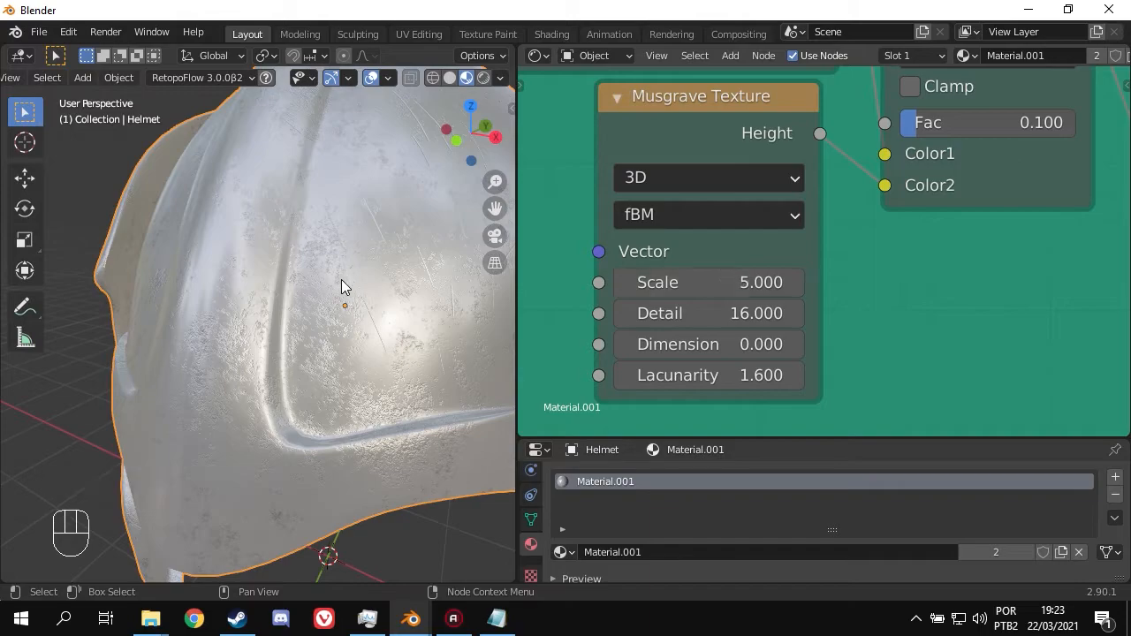
middle_drag(276, 300, 495, 304)
- Try a Scale of 1 on the Musgrave Texture and inspect the helmet's surface up close
click(753, 279)
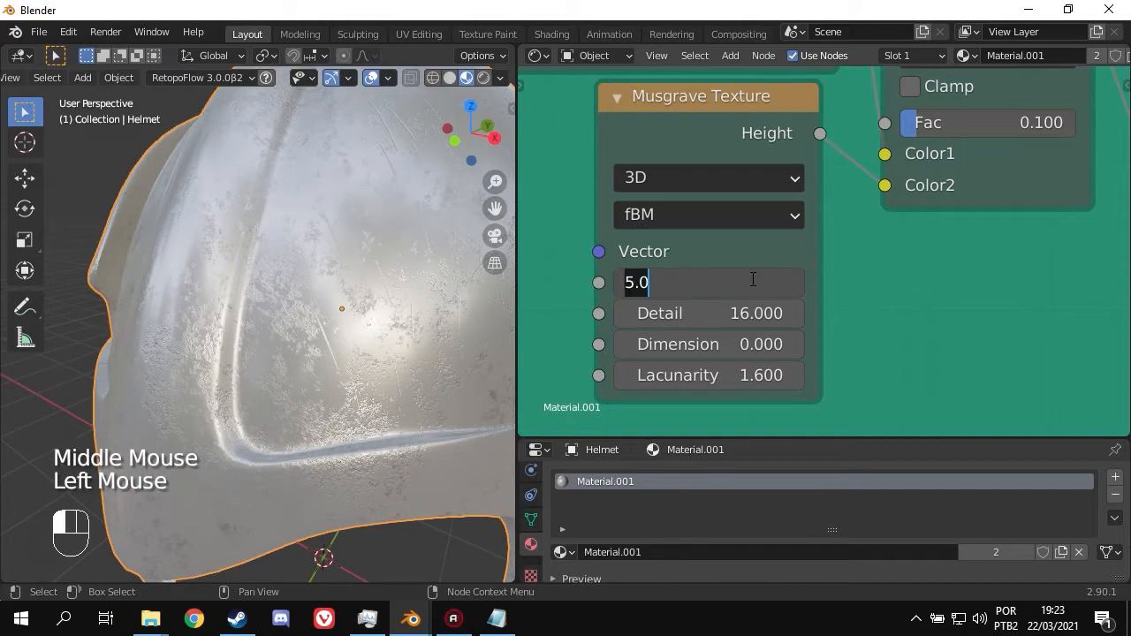
text(1)
key(Return)
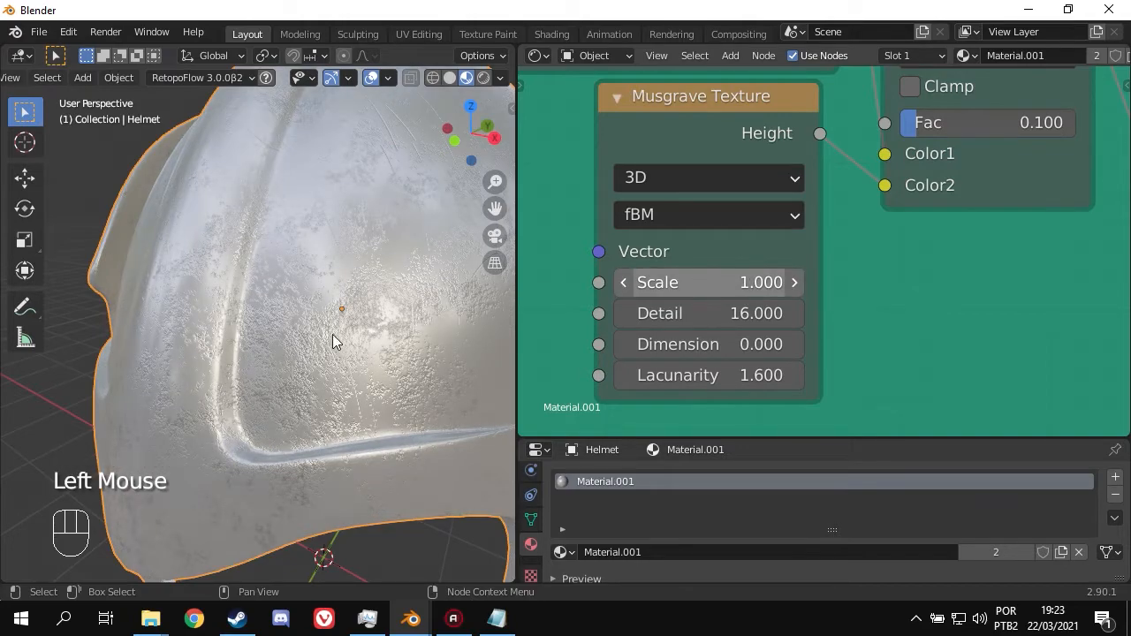
scroll(327, 334, up, 2)
middle_drag(331, 321, 282, 334)
scroll(333, 329, down, 3)
scroll(332, 329, down, 1)
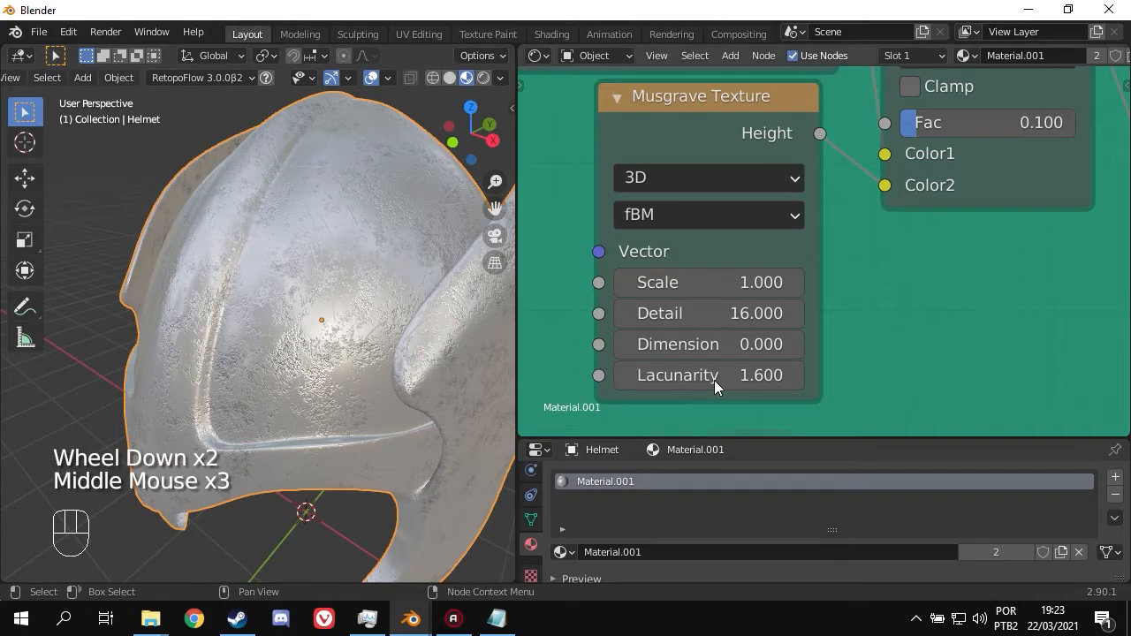
- Lower the Musgrave Texture's Lacunarity stepwise to 1.3 as a test, and return it to 1.6
click(624, 374)
click(624, 374)
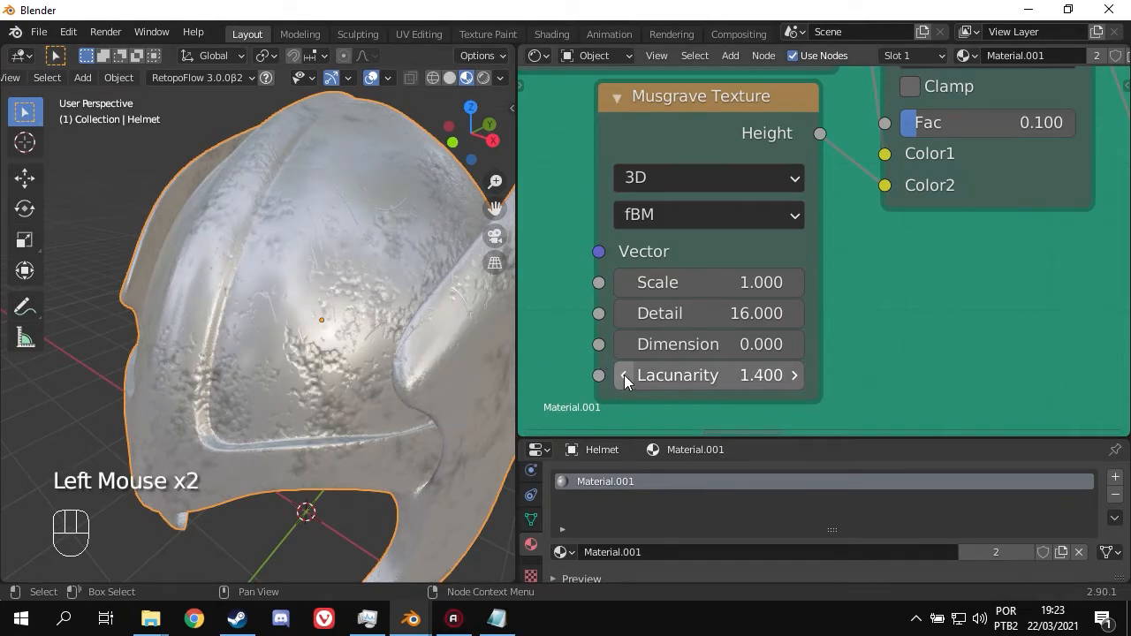
click(624, 374)
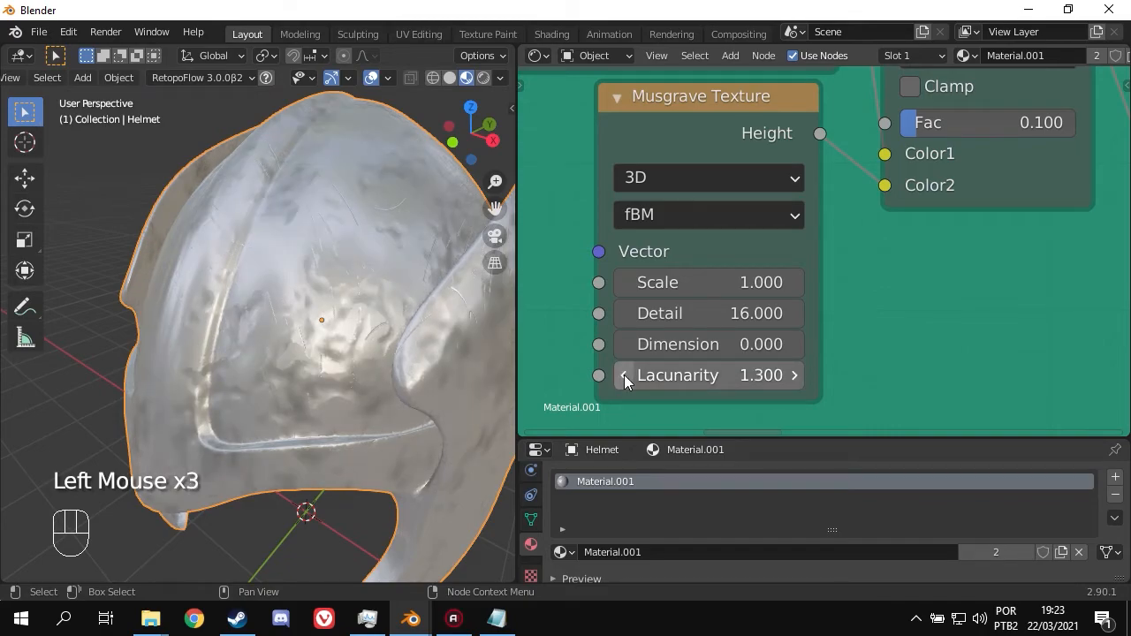
click(791, 376)
click(791, 378)
click(792, 380)
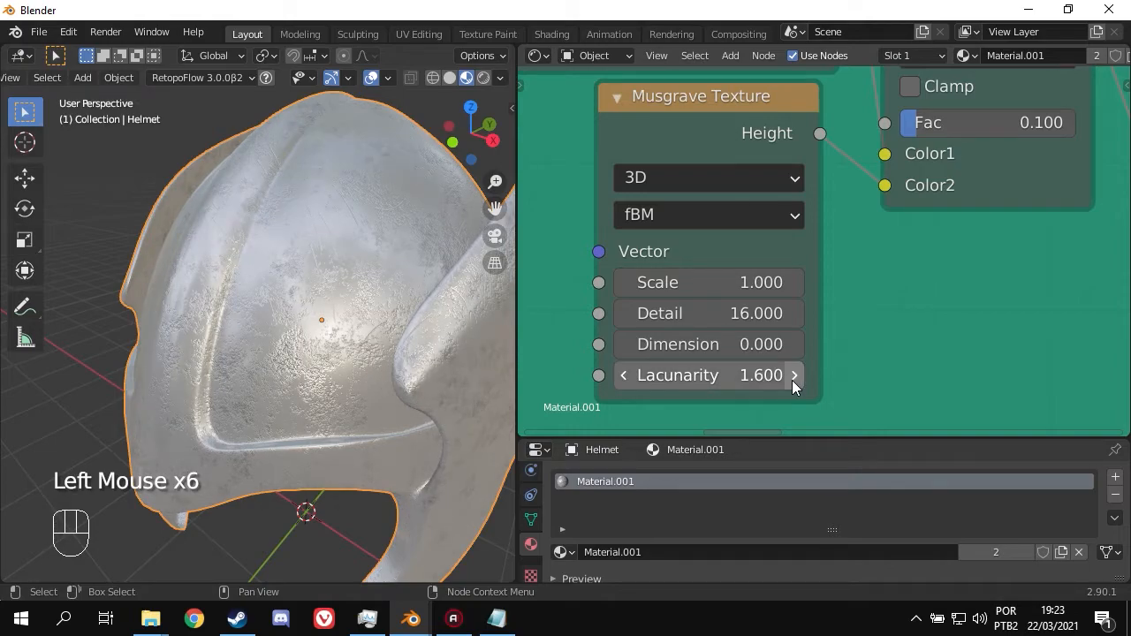
- Try Lacunarity values of 1.5 and 1.4 on the Musgrave Texture while viewing the helmet's side closely
scroll(297, 345, up, 1)
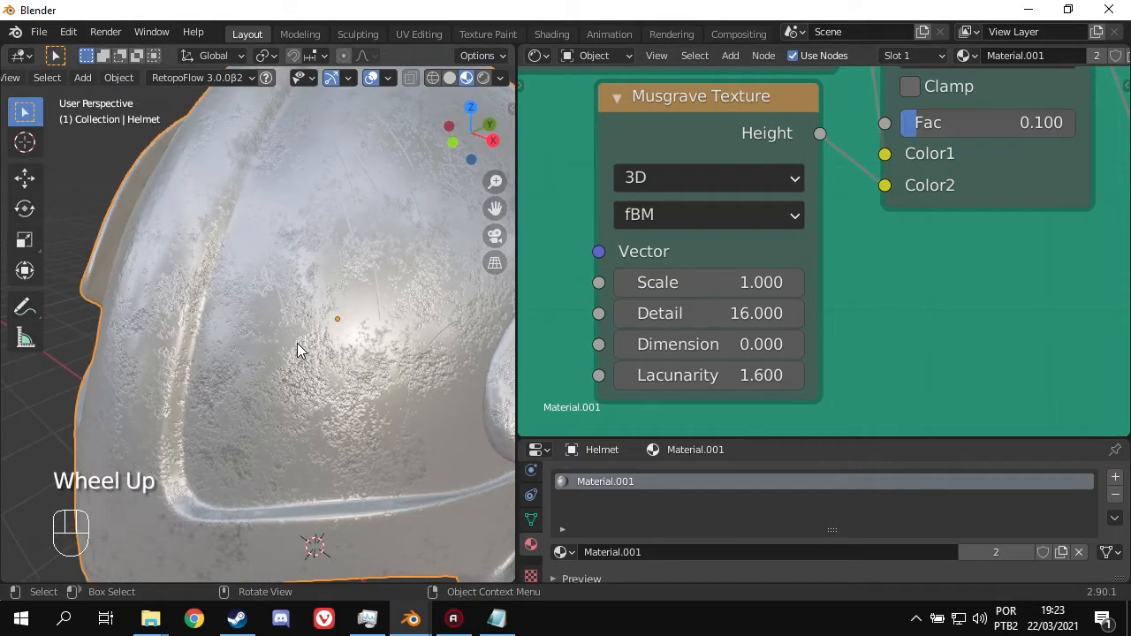
scroll(298, 346, up, 1)
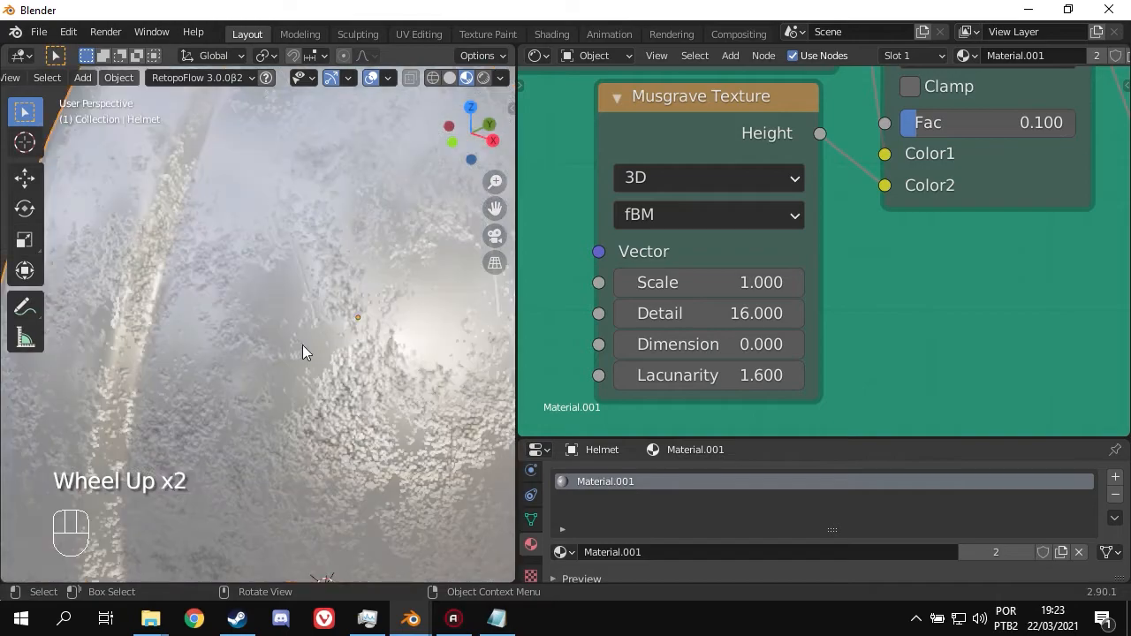
click(625, 376)
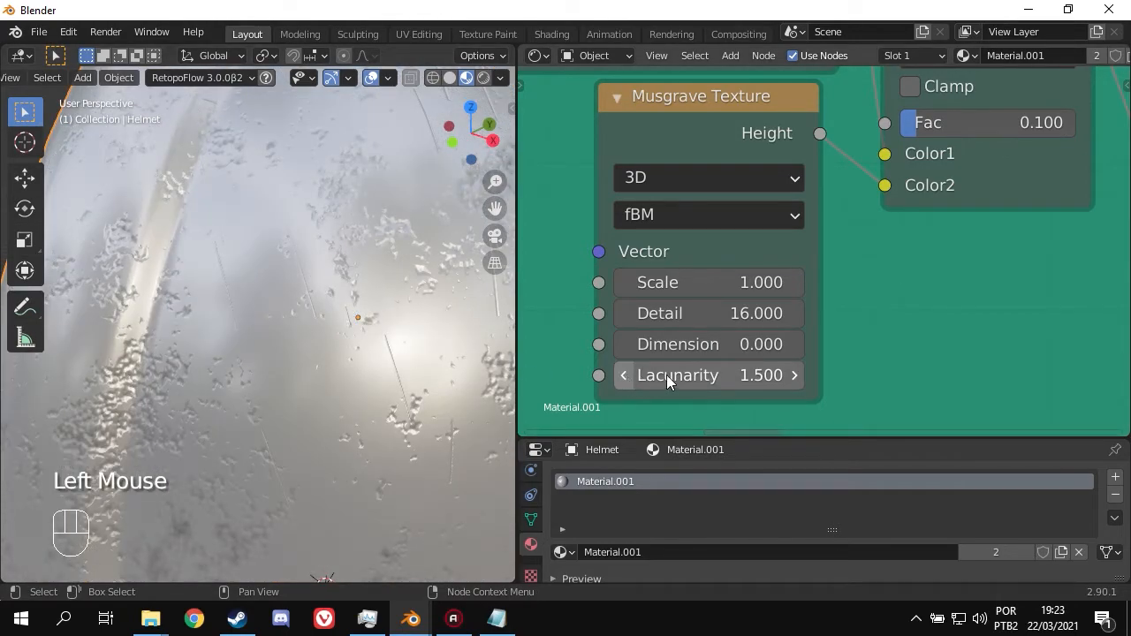
scroll(356, 348, down, 1)
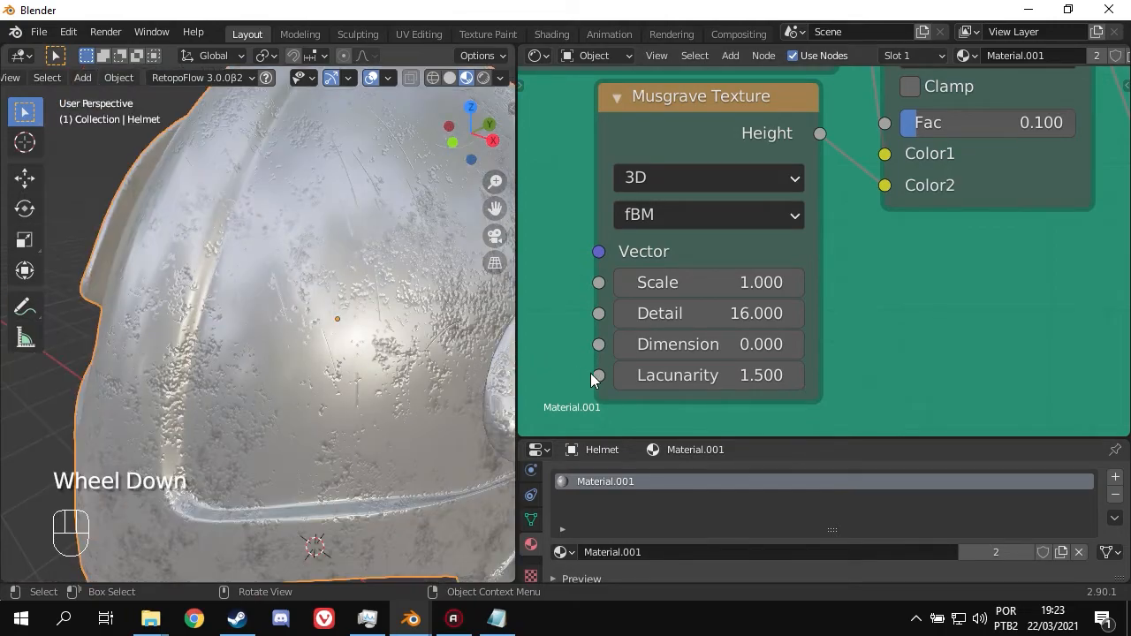
click(628, 377)
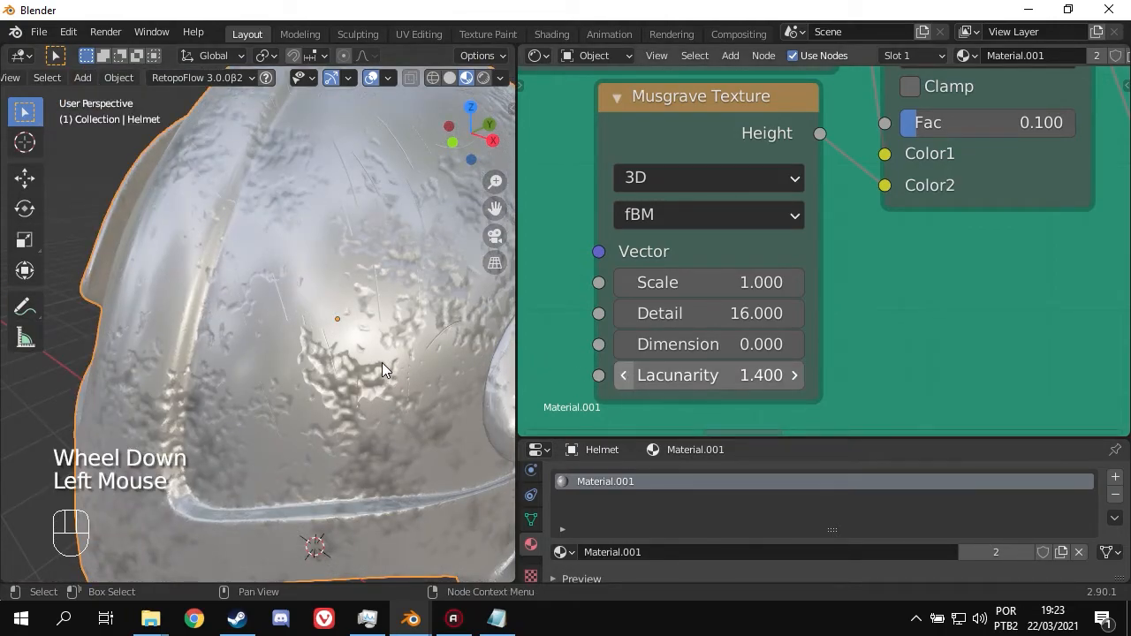
middle_drag(336, 352, 393, 356)
- Raise the Musgrave Texture's Lacunarity stepwise beyond 1.7 to test a finer surface grain
click(794, 377)
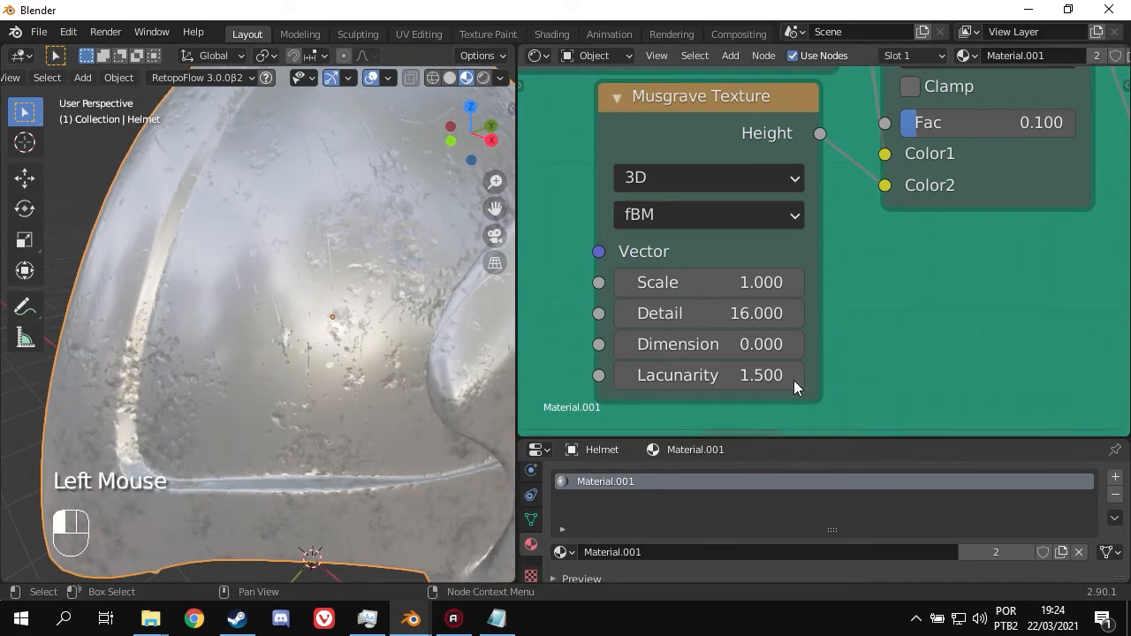
click(794, 376)
click(794, 377)
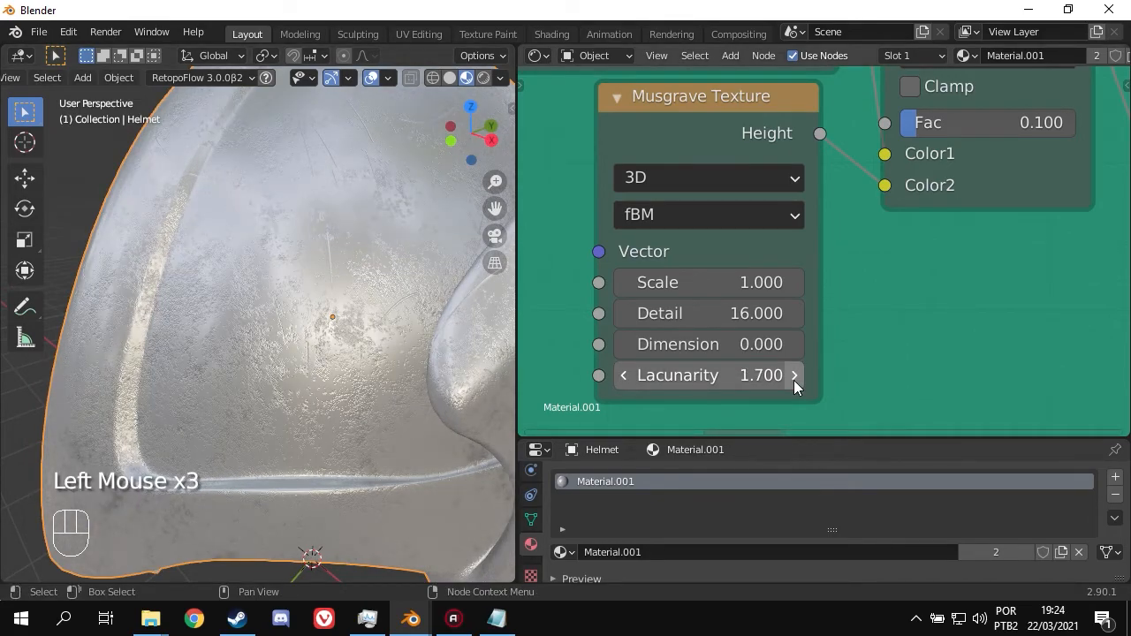
click(794, 376)
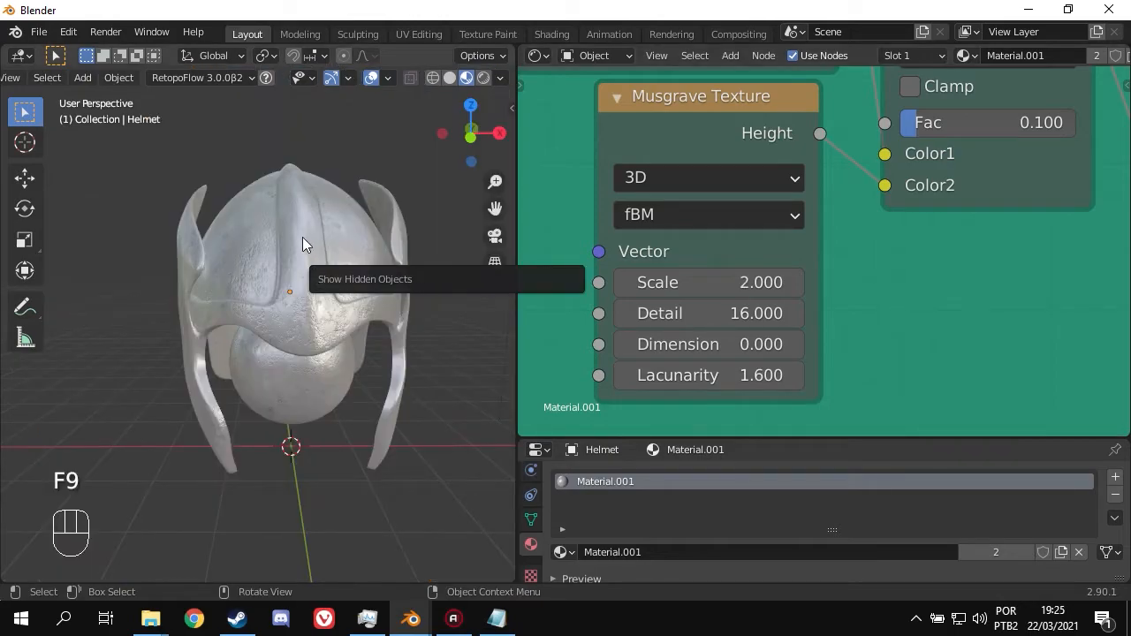
- Examine the finished metal material on the helmet from the front and side, both close up and at a distance
scroll(301, 292, up, 2)
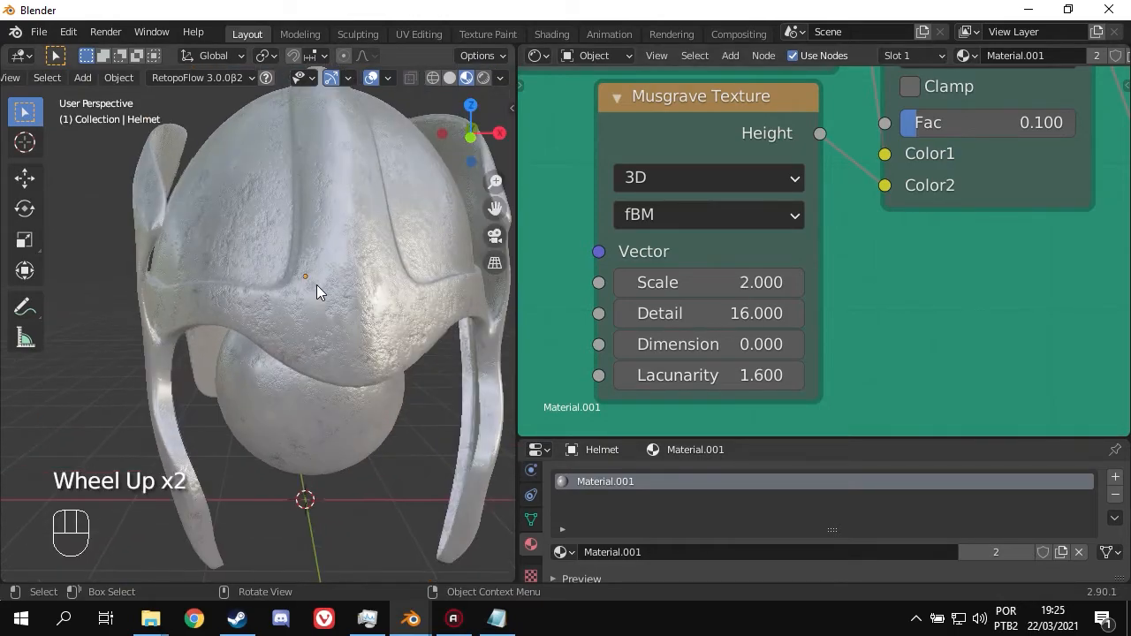
scroll(327, 282, up, 1)
middle_drag(338, 283, 275, 292)
middle_drag(313, 235, 324, 280)
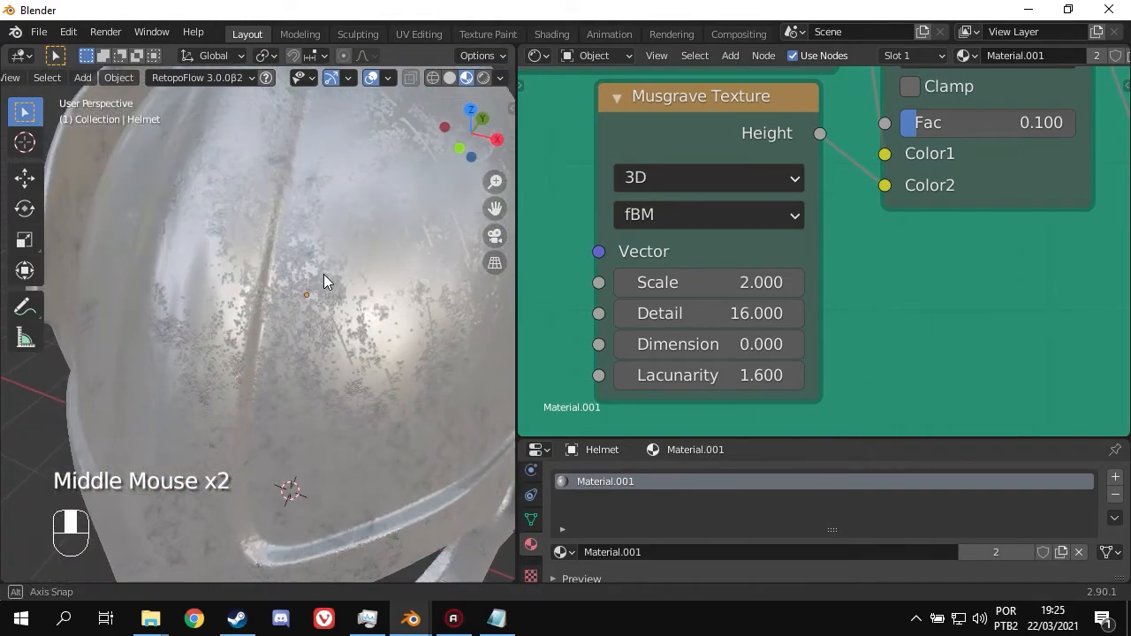
scroll(280, 330, down, 2)
middle_drag(280, 330, 251, 318)
scroll(251, 318, up, 2)
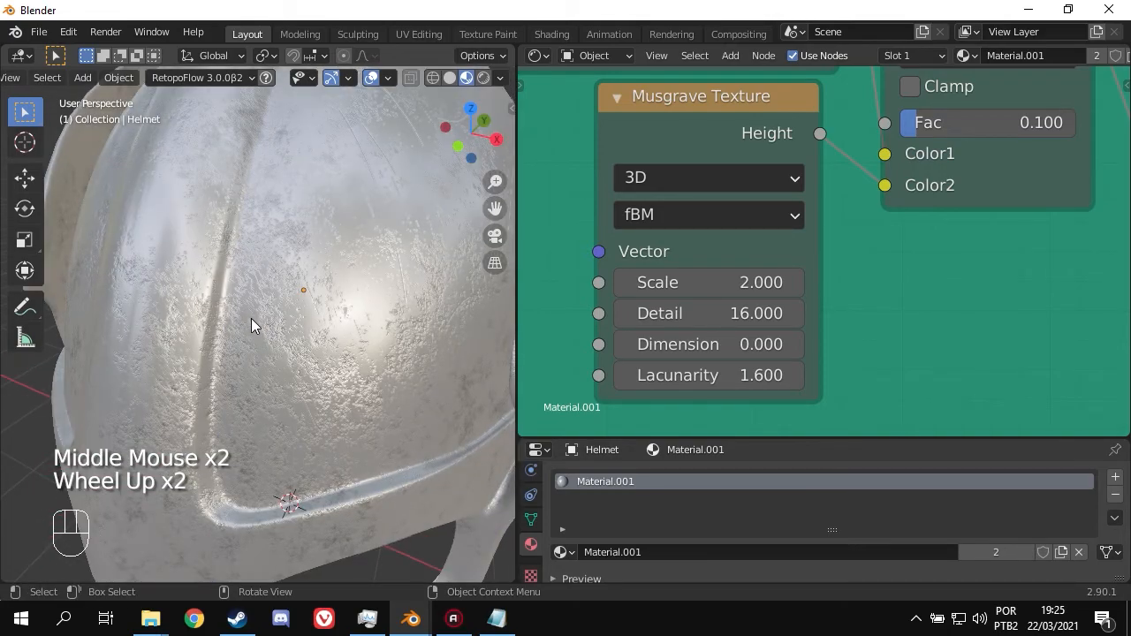
scroll(287, 337, up, 1)
scroll(286, 341, down, 2)
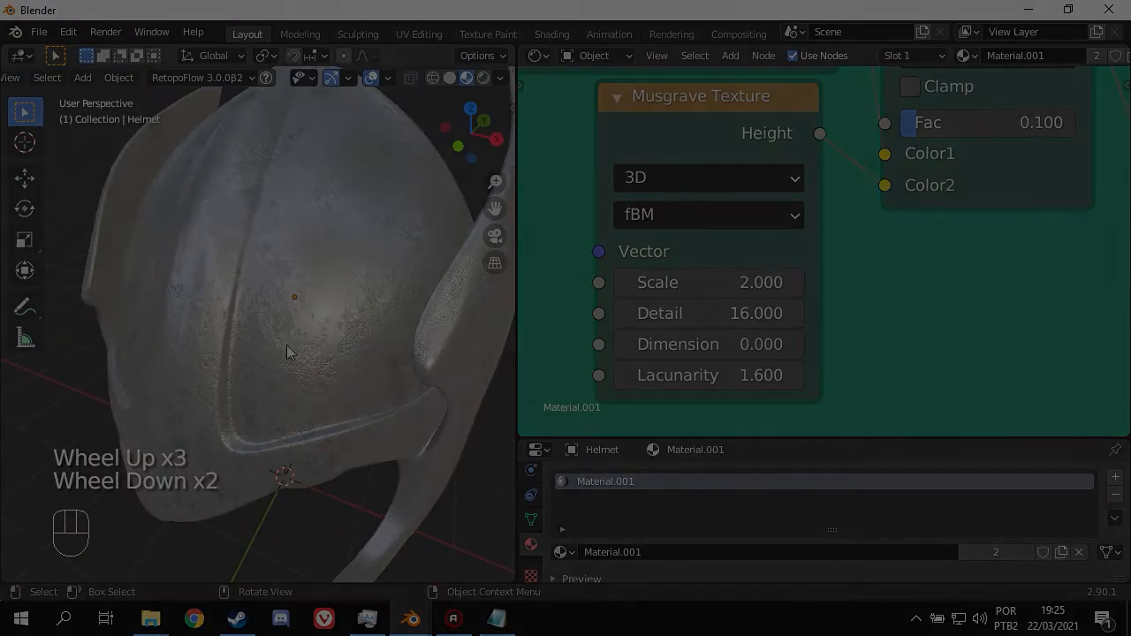